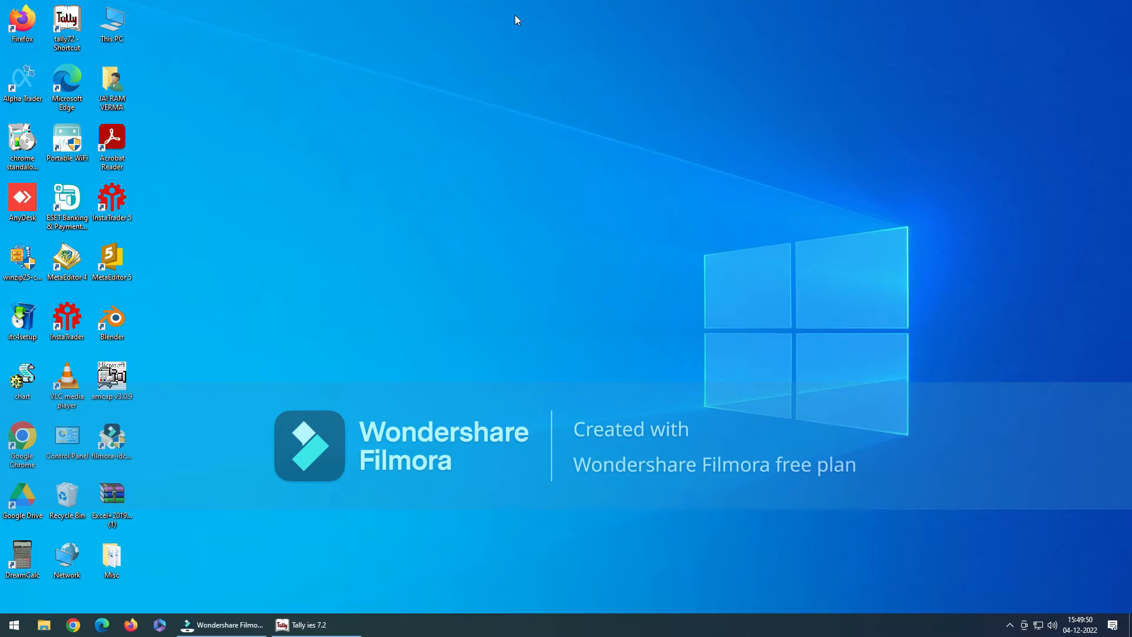
# Step: Start Tally ies 7.2 and look at the list of companies available for selection
pyautogui.doubleClick(70, 45)
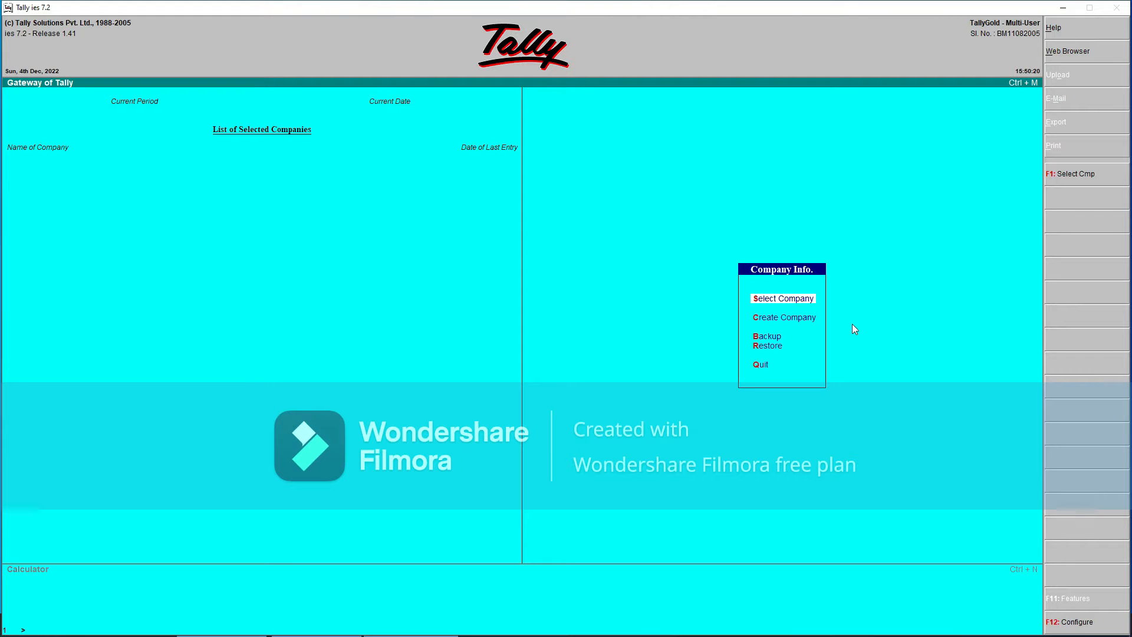
pyautogui.press('Return')
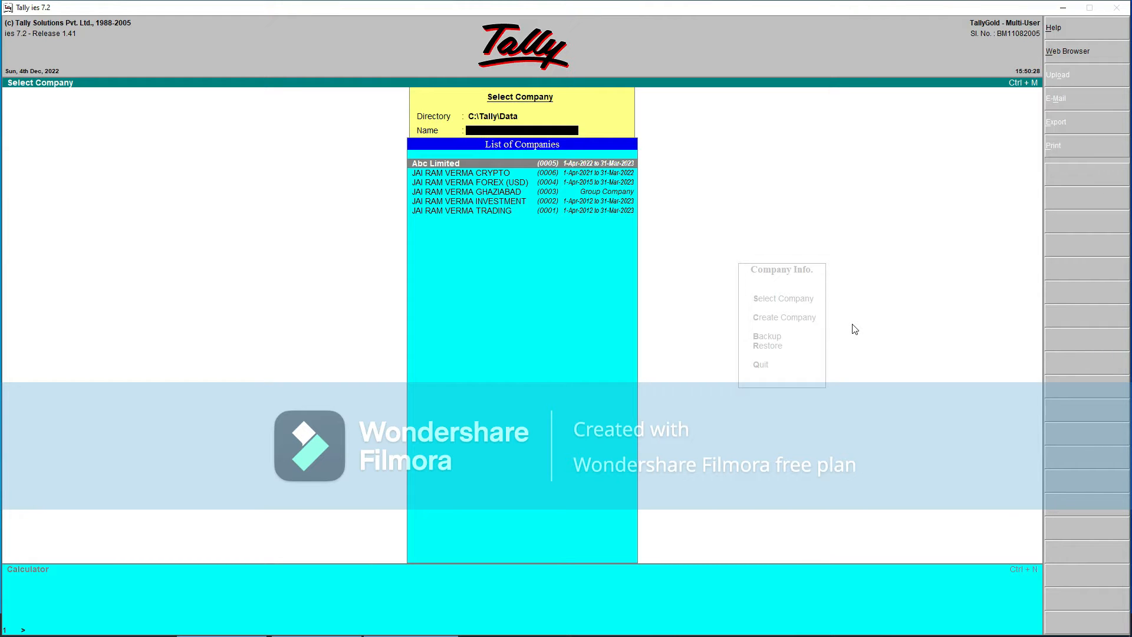
pyautogui.press('Escape')
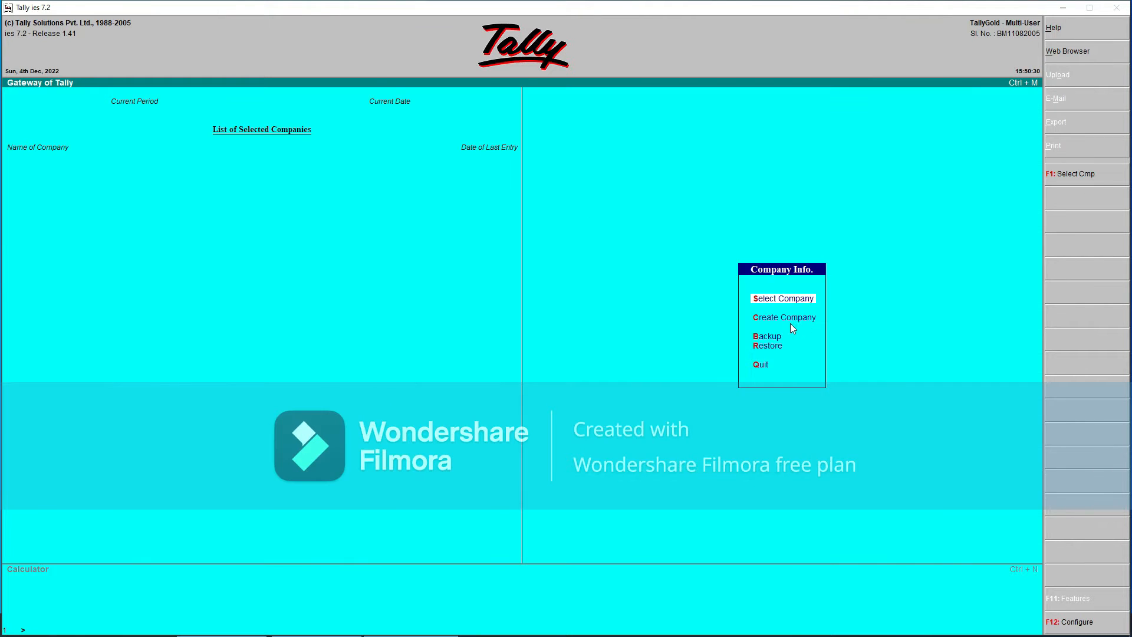
# Step: View the blank company creation form and leave it without creating a company
pyautogui.press('Down')
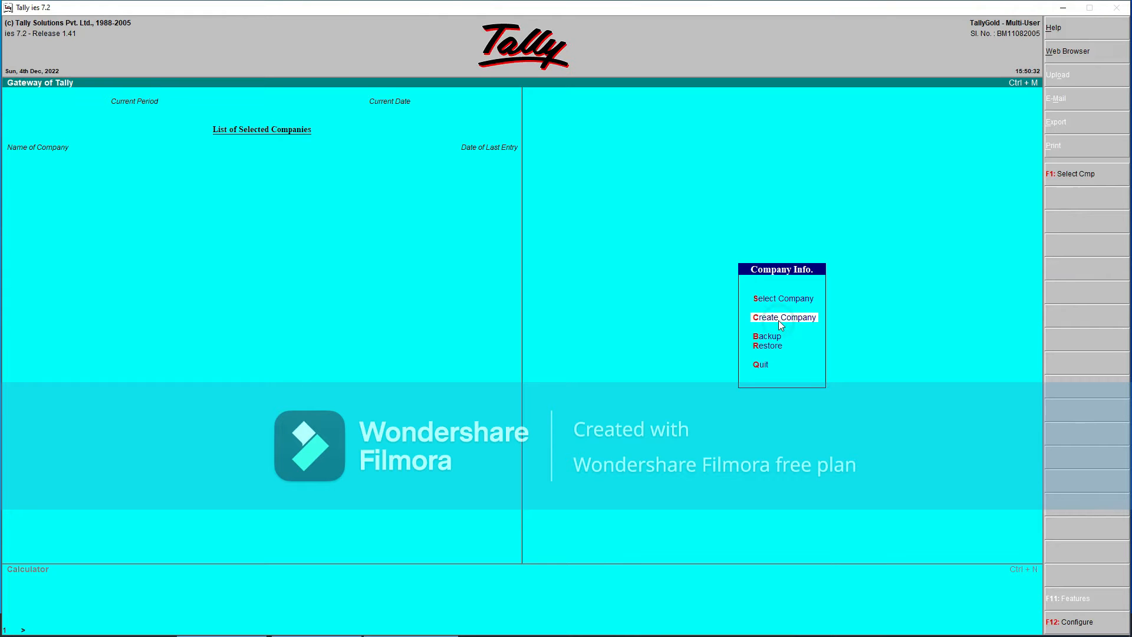
pyautogui.press('Return')
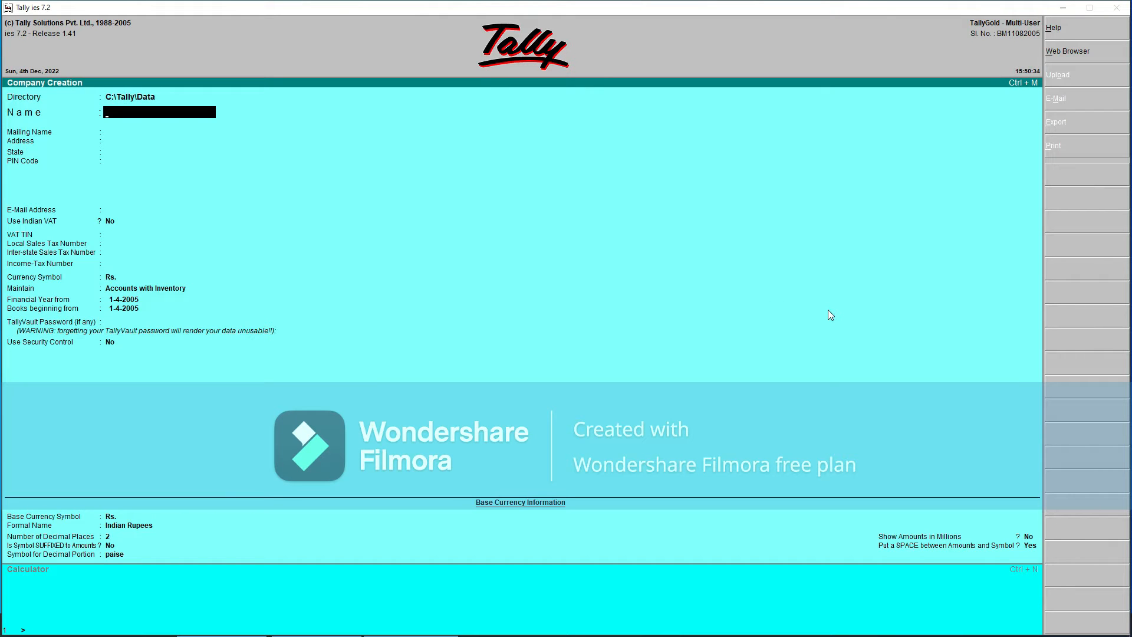
pyautogui.press('Escape')
pyautogui.press('Return')
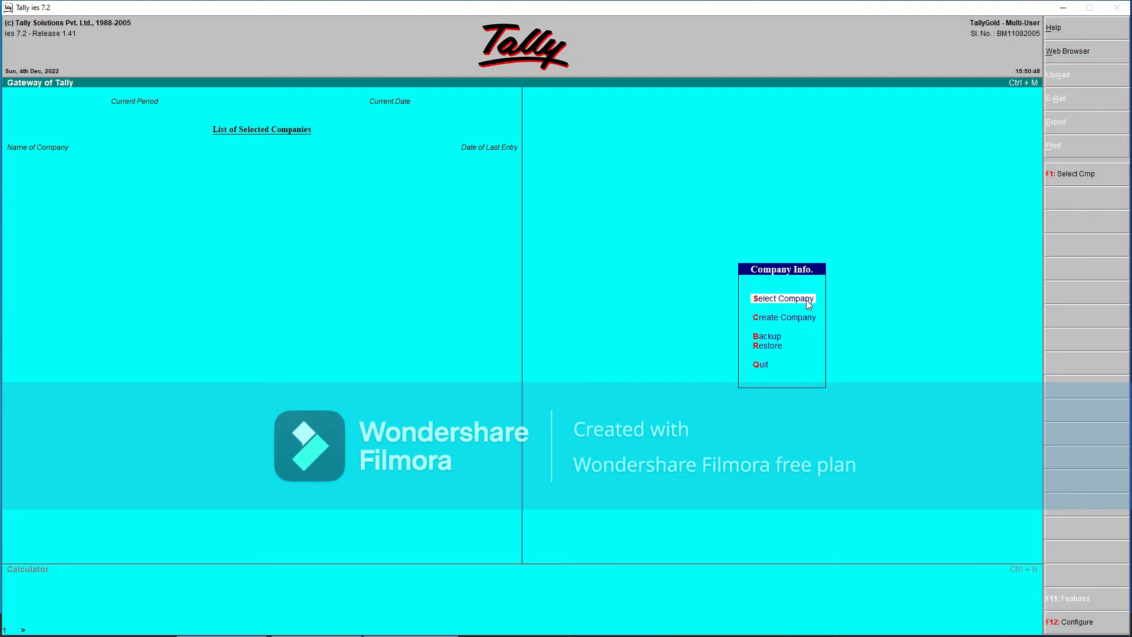
# Step: Load the company Abc Limited and stay in its Gateway of Tally, declining to quit
pyautogui.click(807, 299)
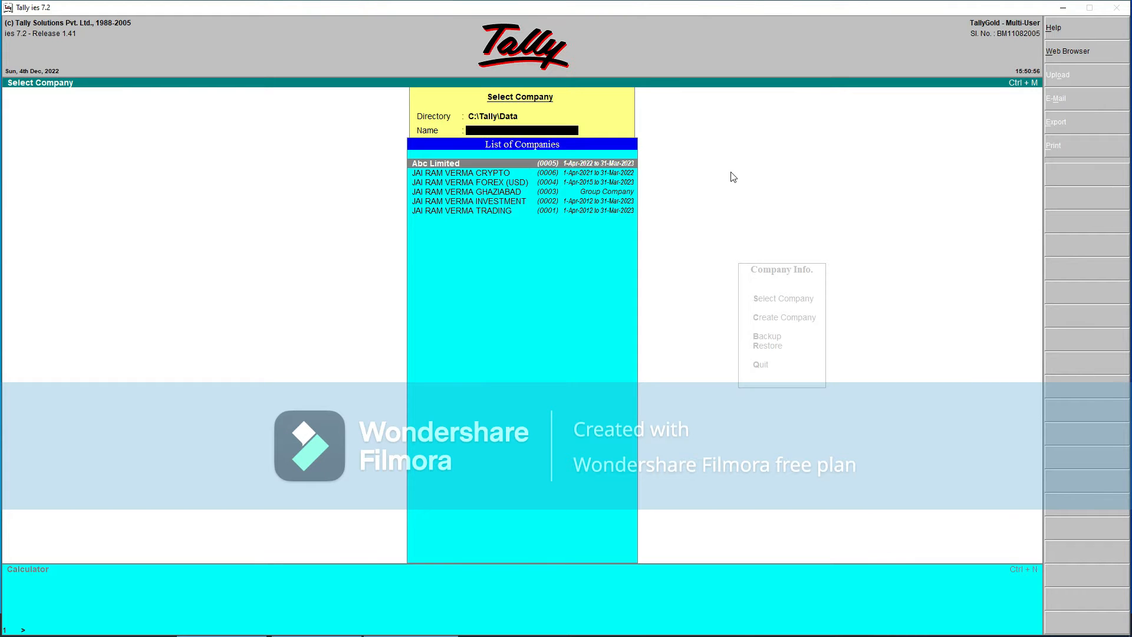
pyautogui.press('Return')
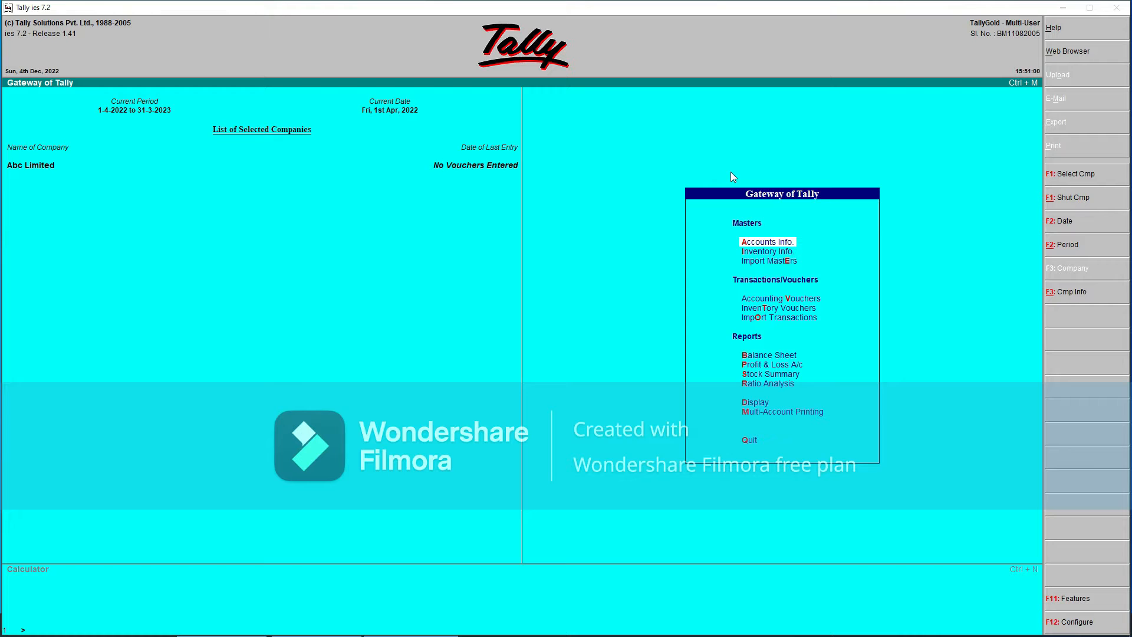
pyautogui.press('Escape')
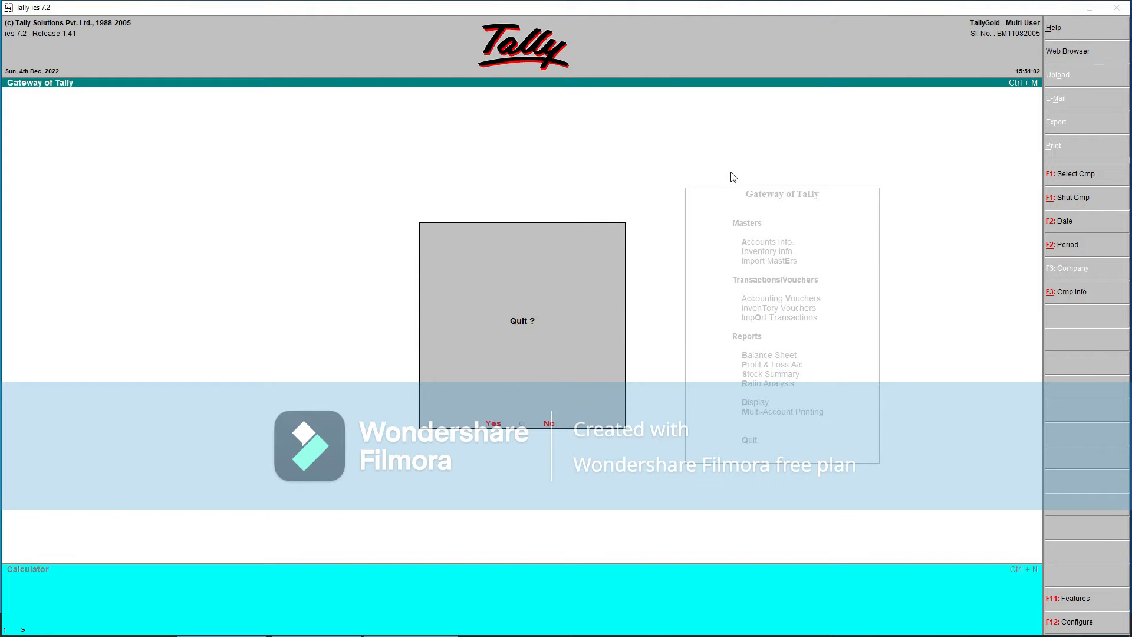
pyautogui.press('n')
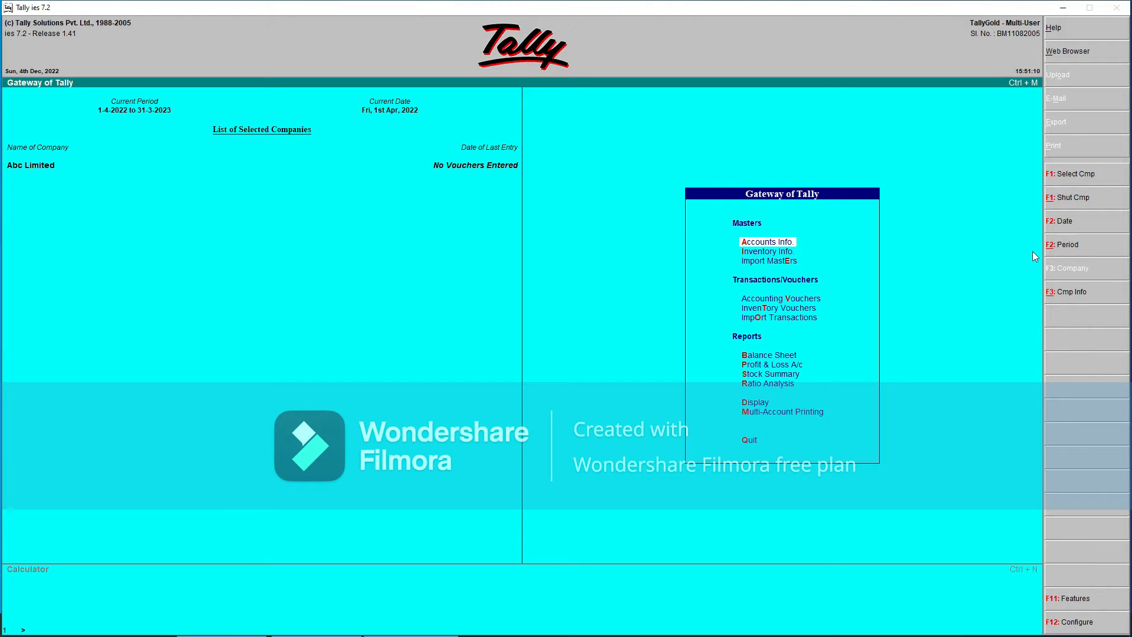
# Step: Open the company details of Abc Limited for alteration
pyautogui.hotkey('alt', 'F3')
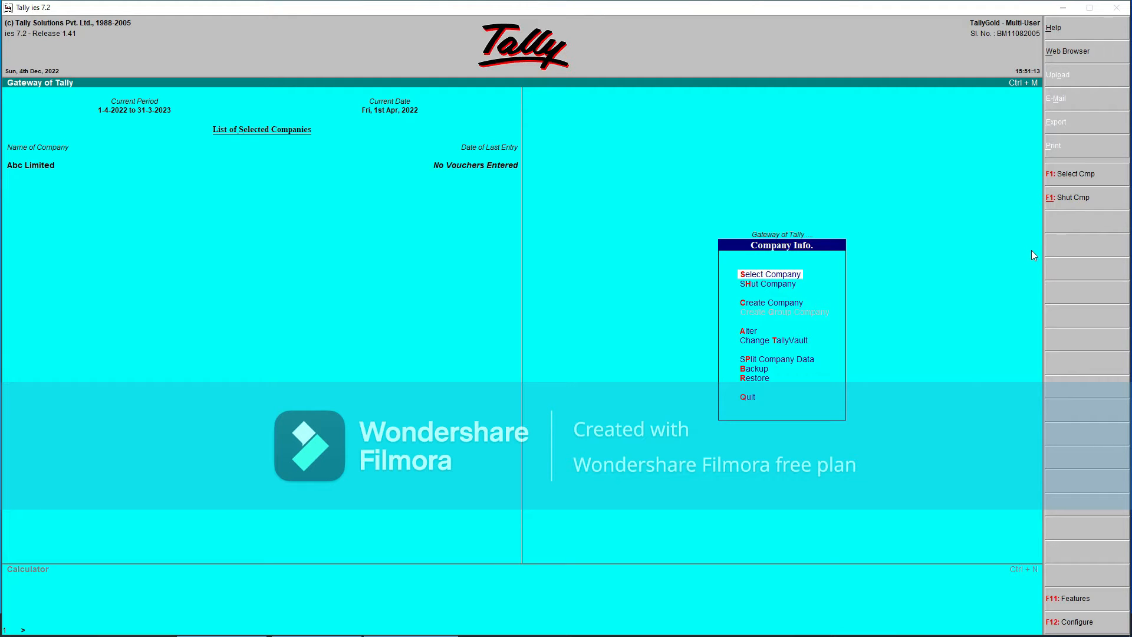
pyautogui.click(750, 331)
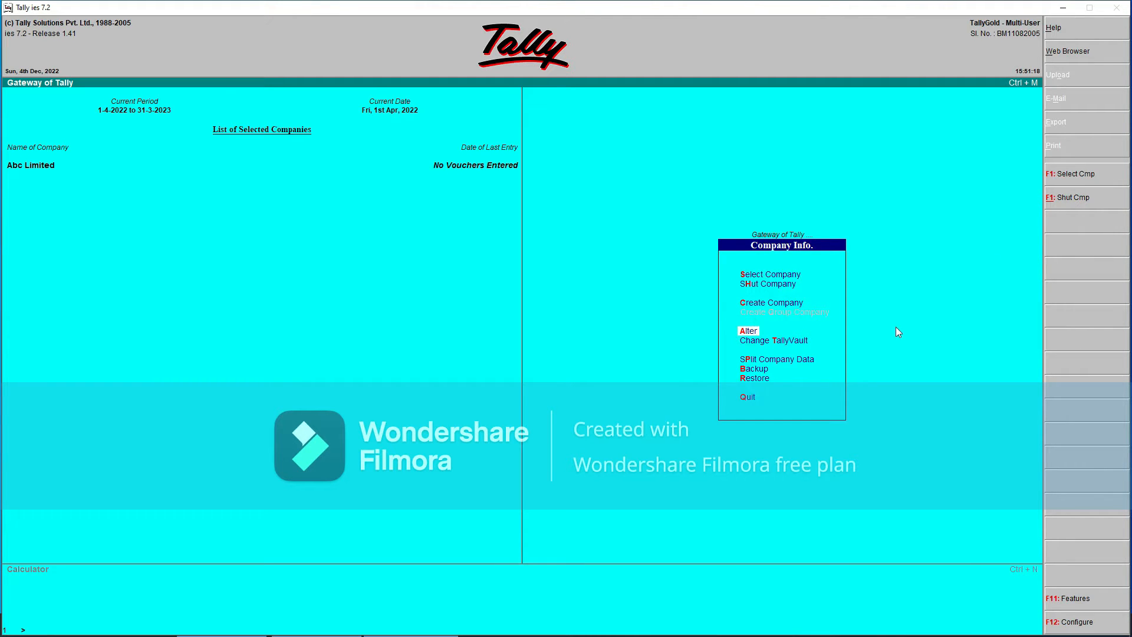
pyautogui.press('Return')
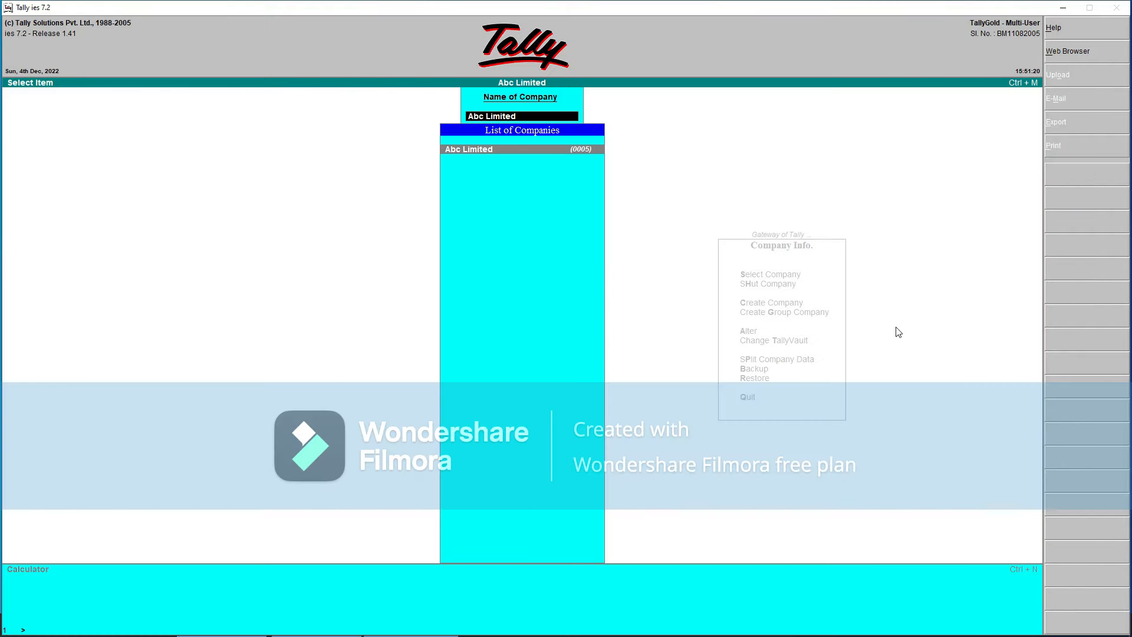
pyautogui.press('Return')
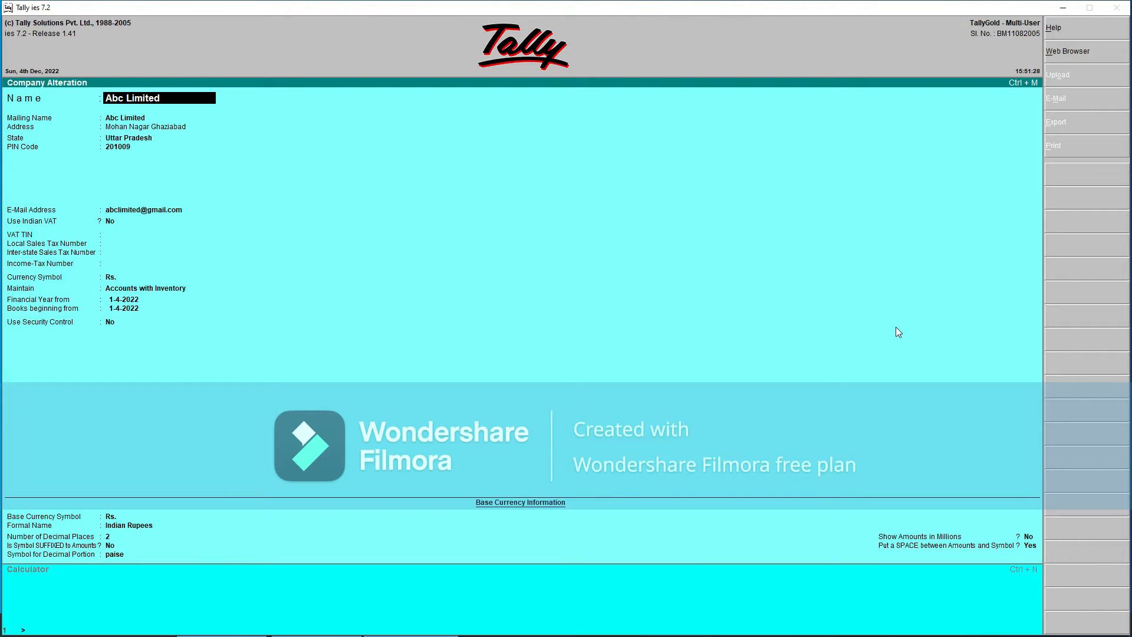
# Step: Review the company's name, mailing address, state, PIN code, e-mail and Indian VAT fields in the alteration form
pyautogui.press('Return')
pyautogui.press('Return')
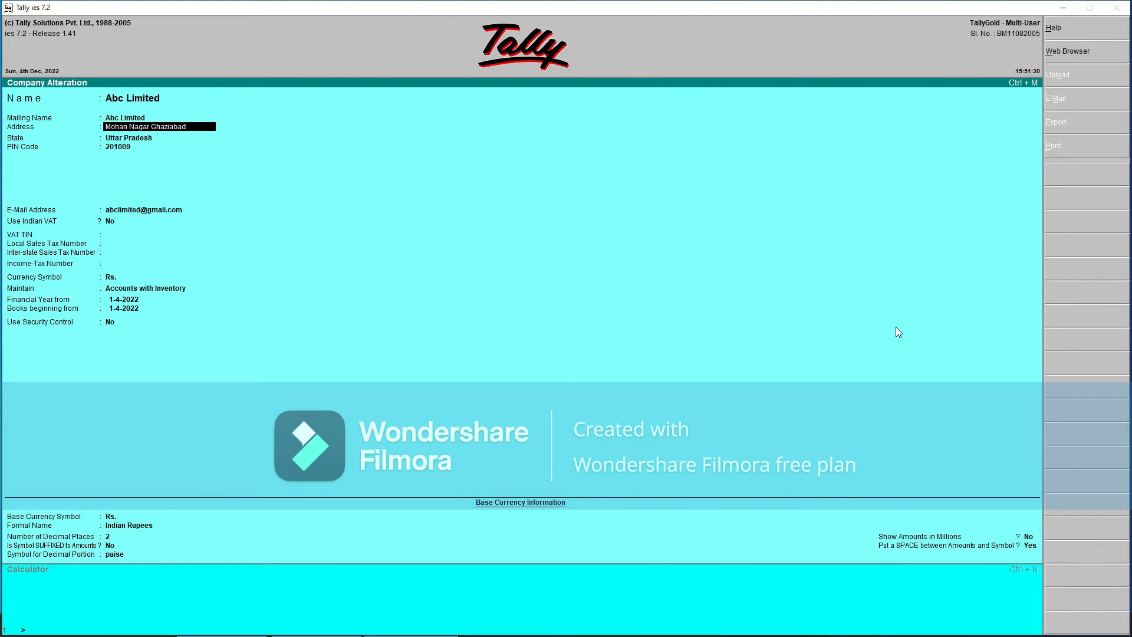
pyautogui.press('Return')
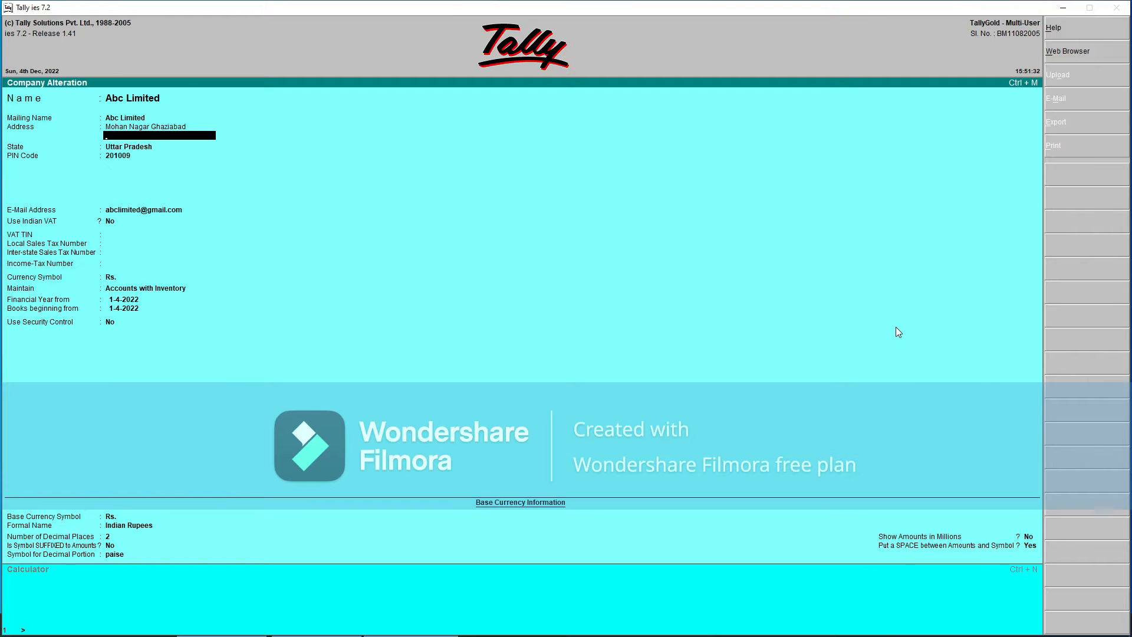
pyautogui.press('Return')
pyautogui.press('Return')
pyautogui.press('Return')
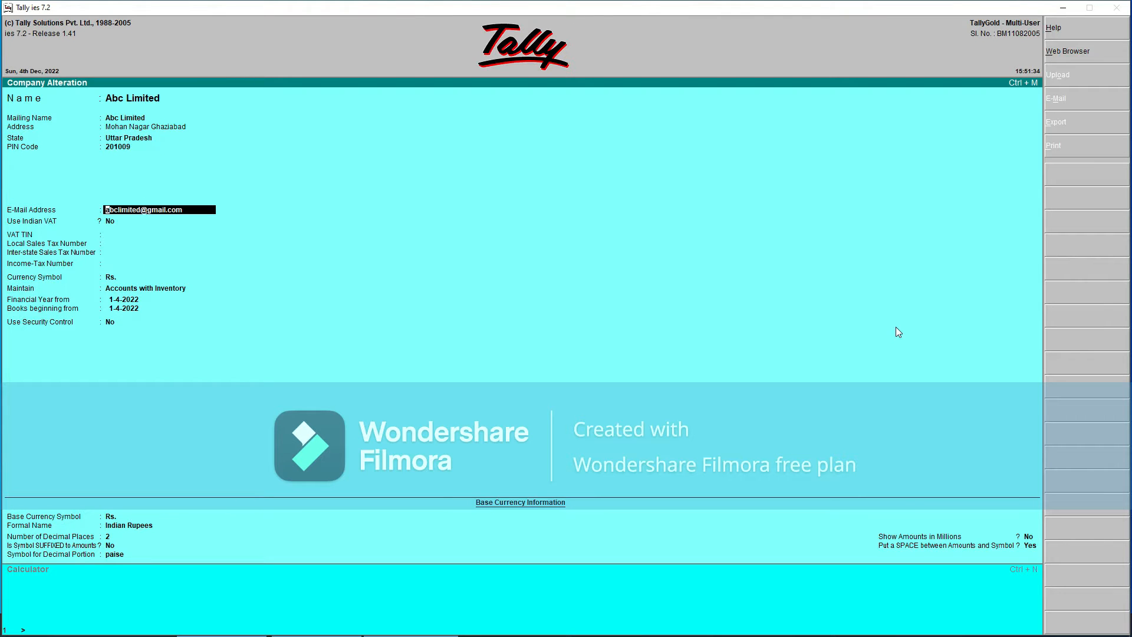
pyautogui.press('Return')
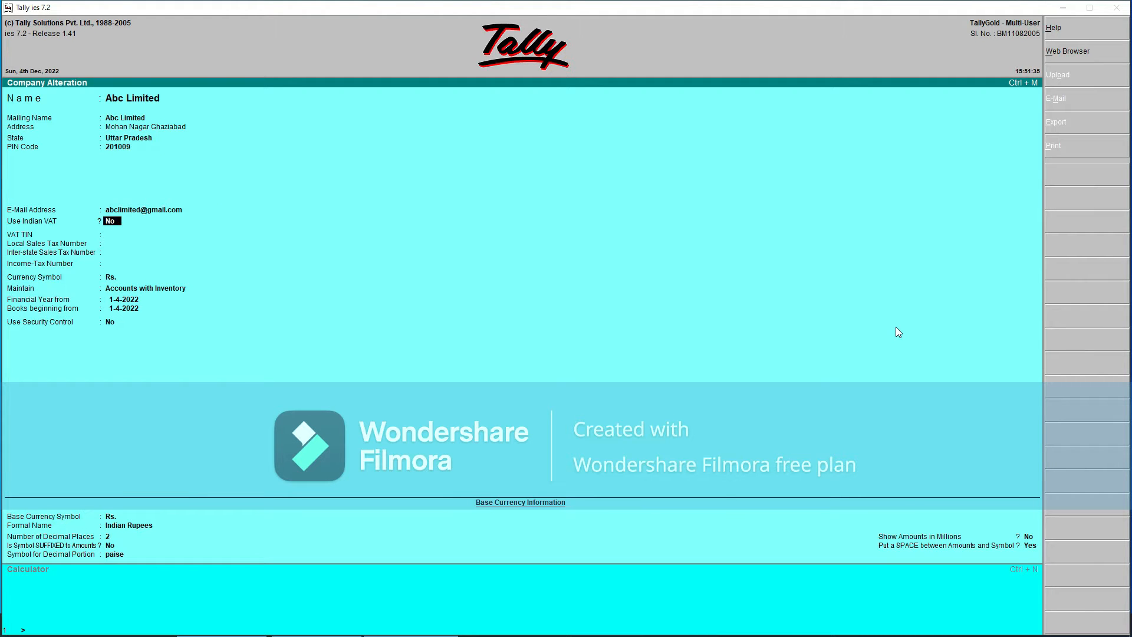
pyautogui.press('Return')
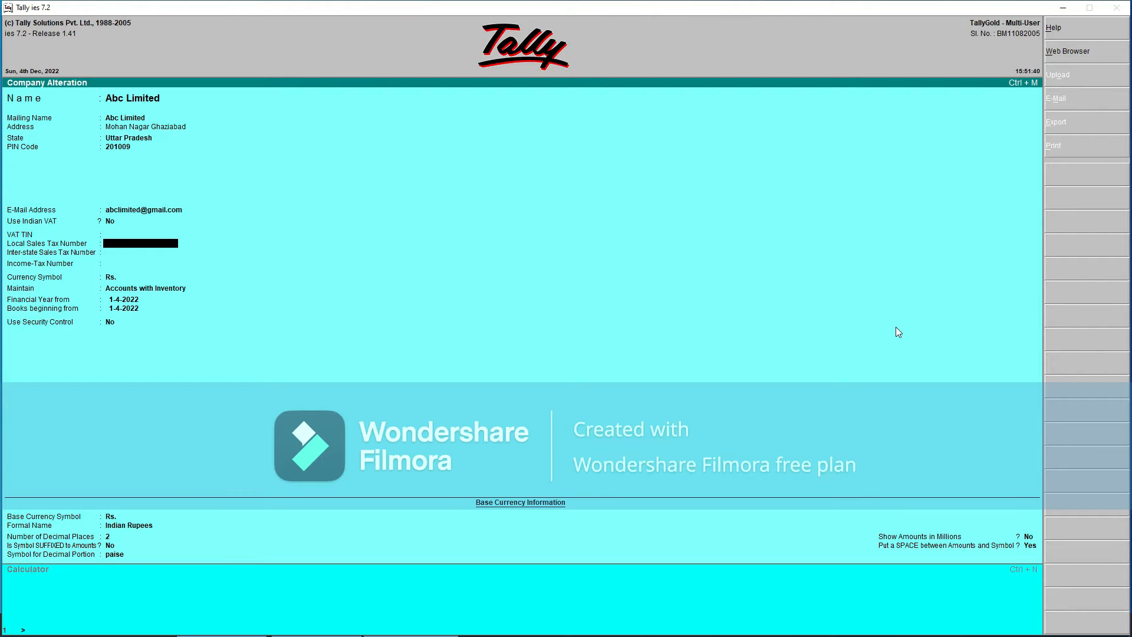
# Step: Review the tax number, currency, Maintain, financial year and security control fields, and accept the company alteration form
pyautogui.press('Return')
pyautogui.press('Return')
pyautogui.press('Return')
pyautogui.press('Return')
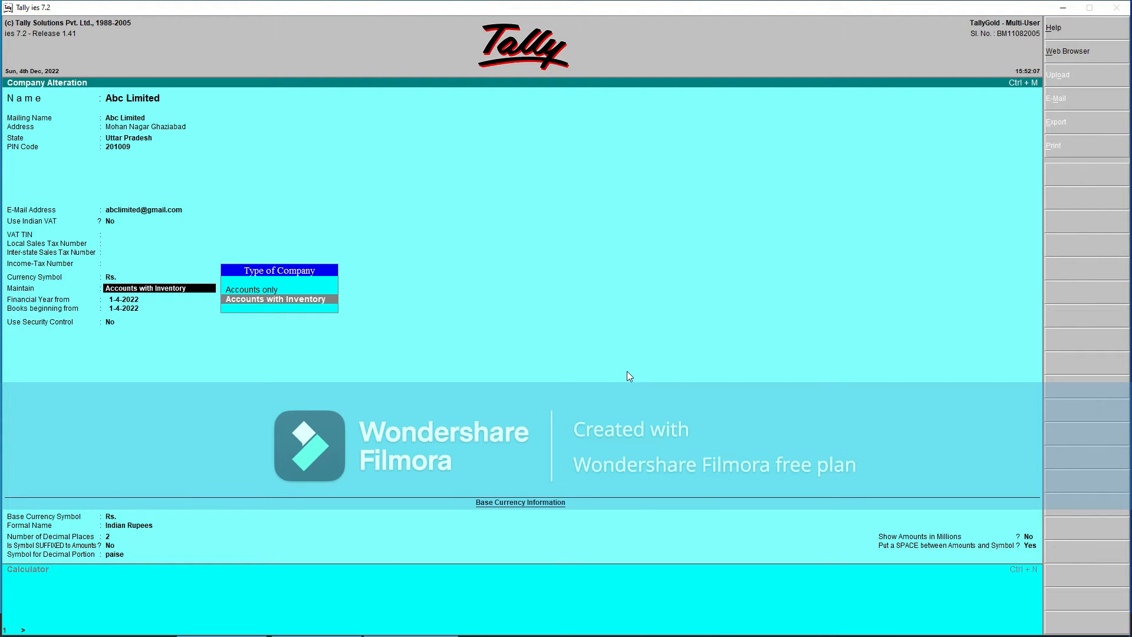
pyautogui.press('Return')
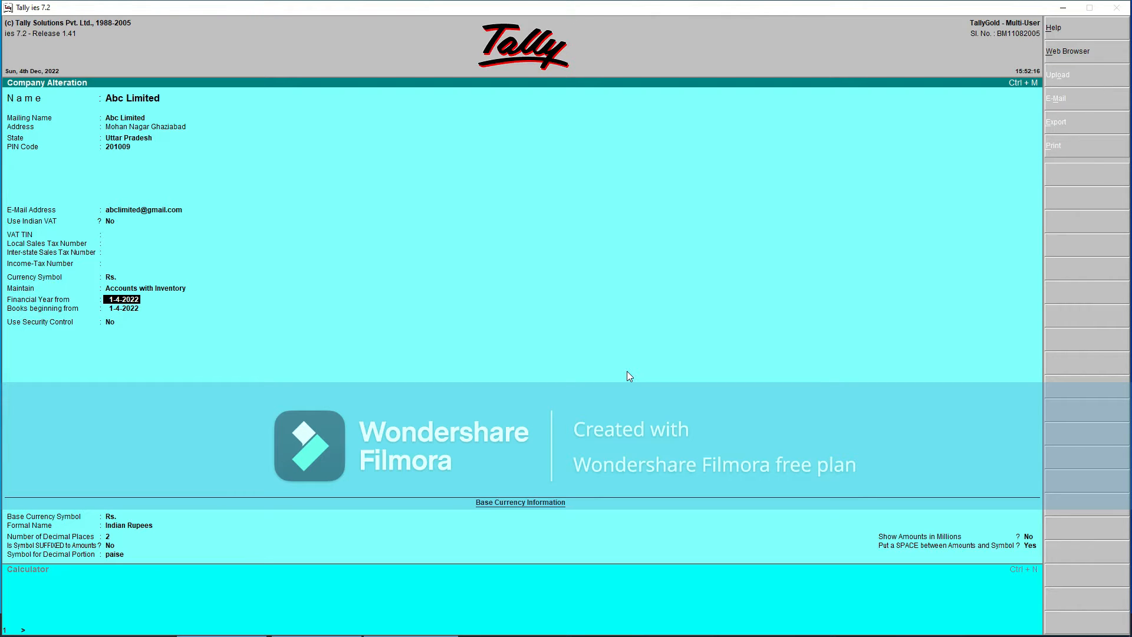
pyautogui.press('Return')
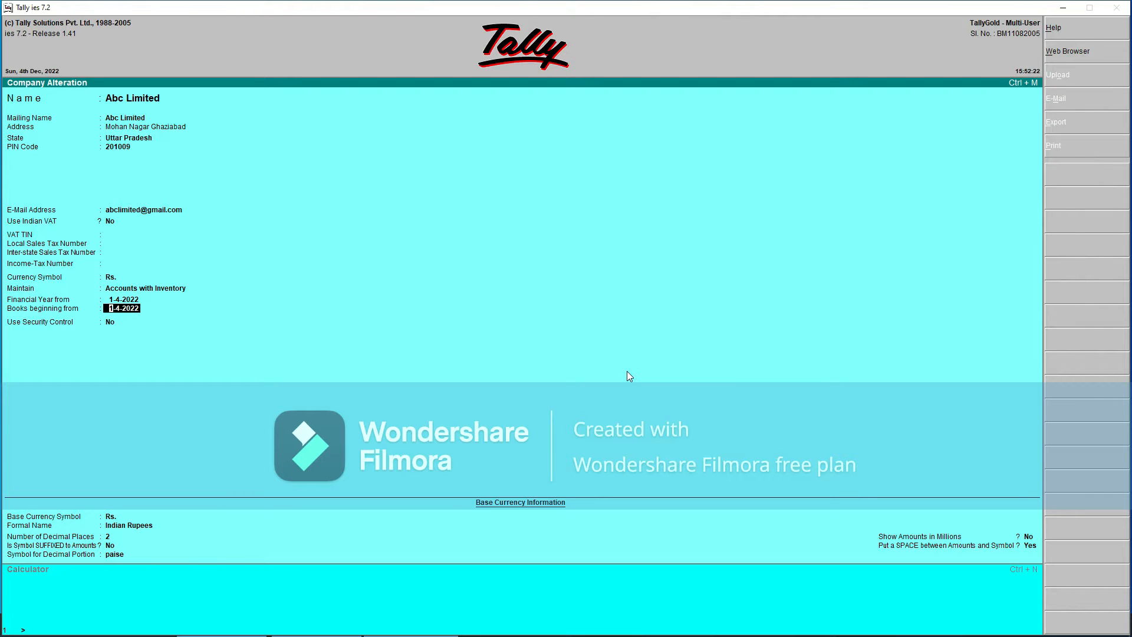
pyautogui.press('Return')
pyautogui.press('Return')
pyautogui.press('Return')
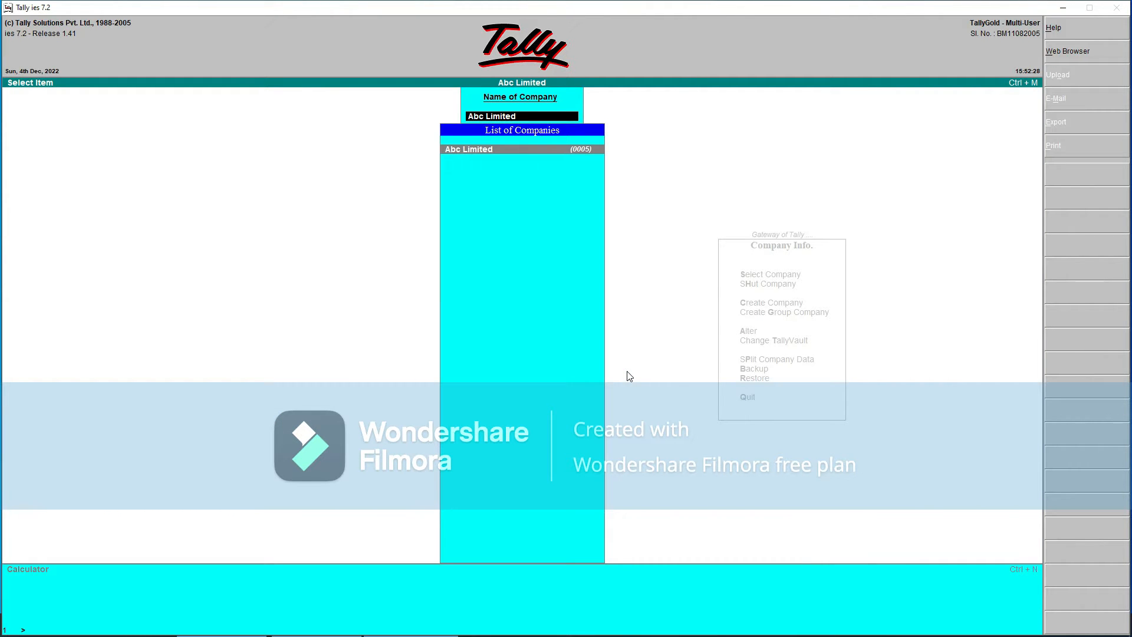
# Step: Leave the reopened company alteration form for Abc Limited and return to the Gateway of Tally
pyautogui.press('Return')
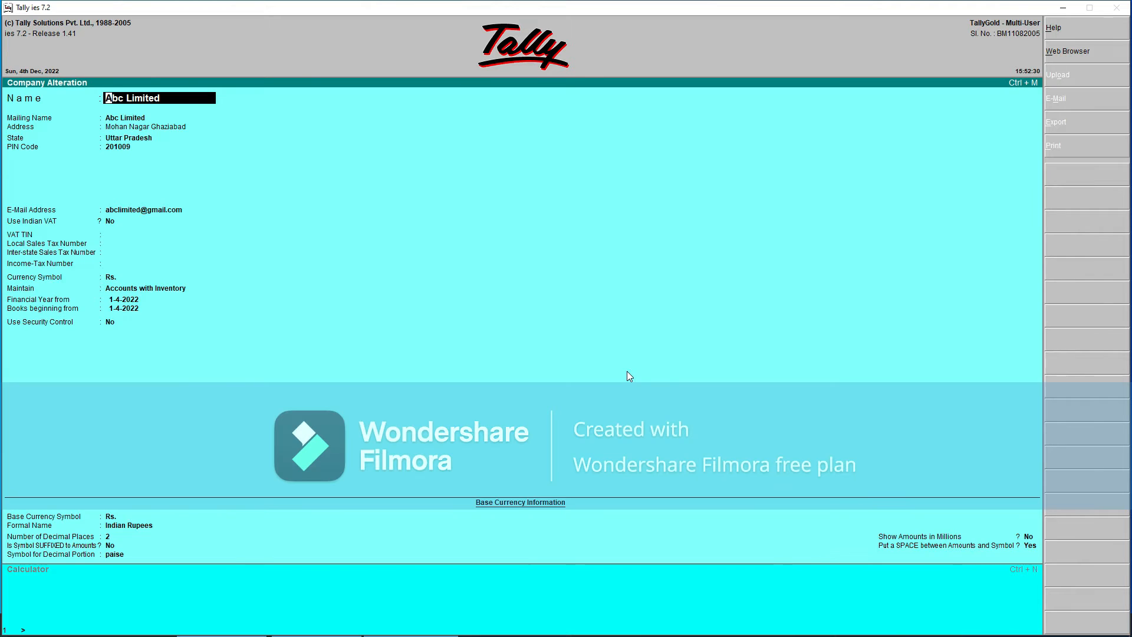
pyautogui.press('Escape')
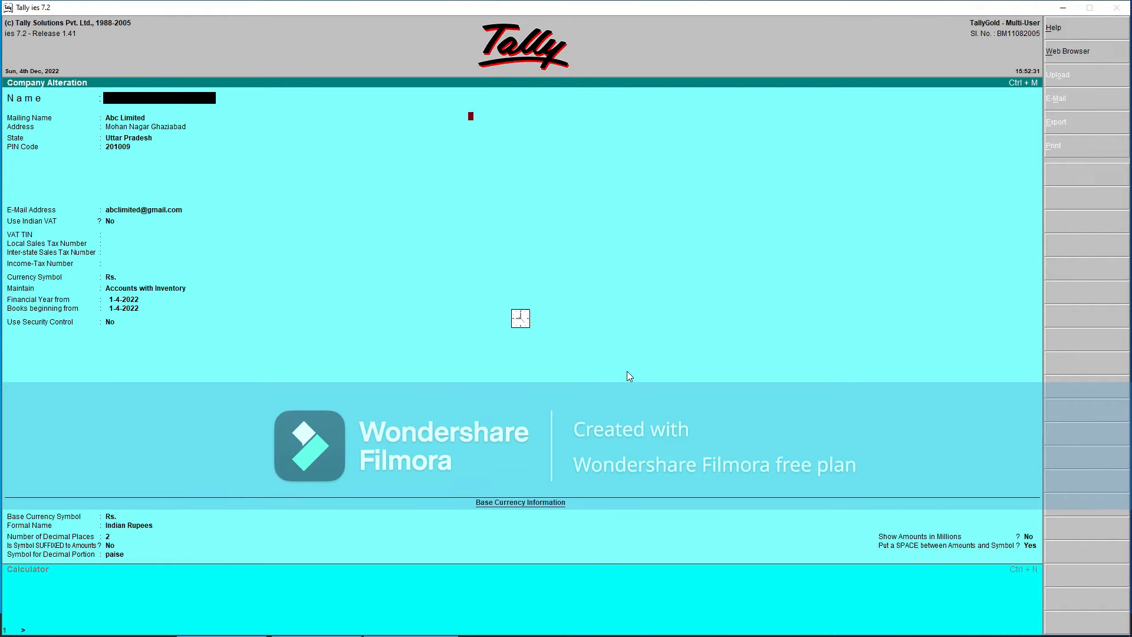
pyautogui.press('y')
pyautogui.press('Escape')
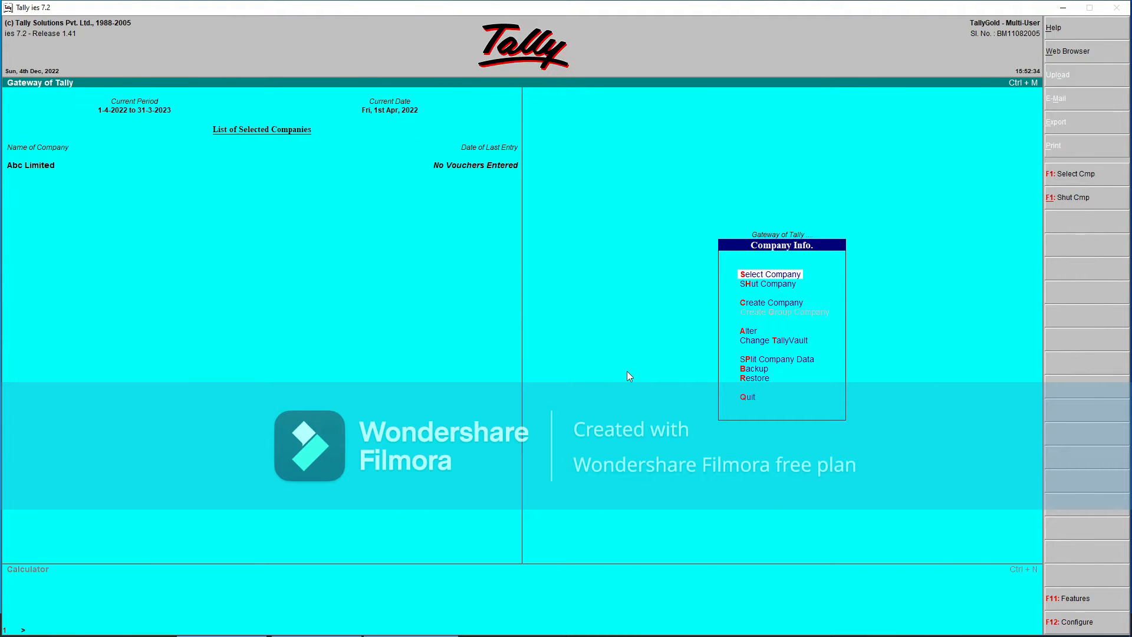
pyautogui.press('Escape')
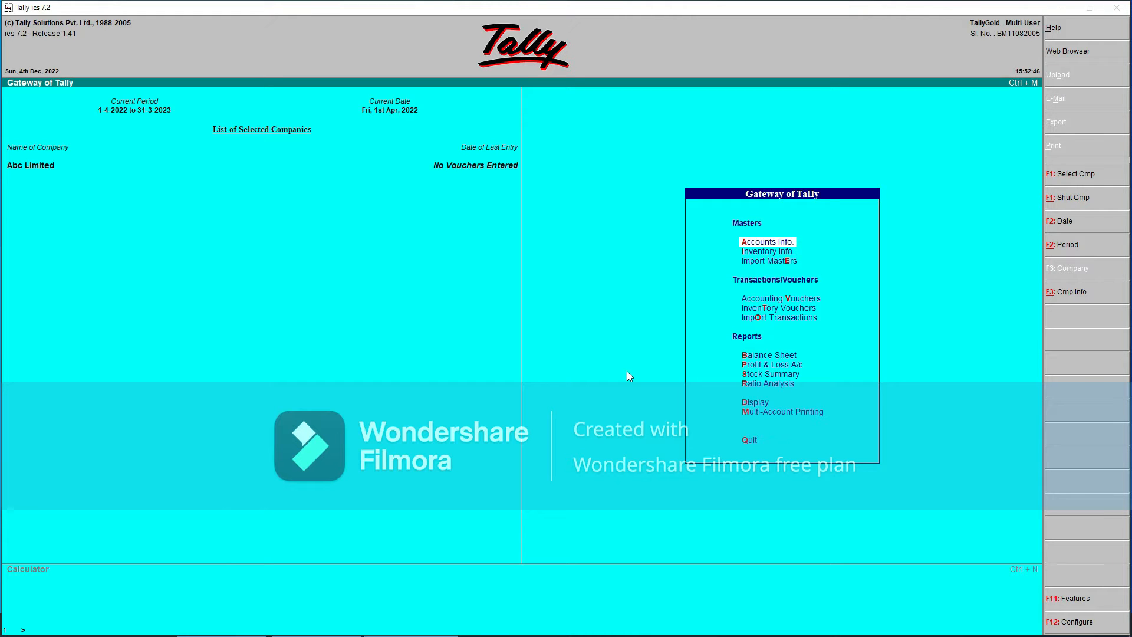
# Step: View the blank single ledger creation form and quit it without creating a ledger
pyautogui.press('Return')
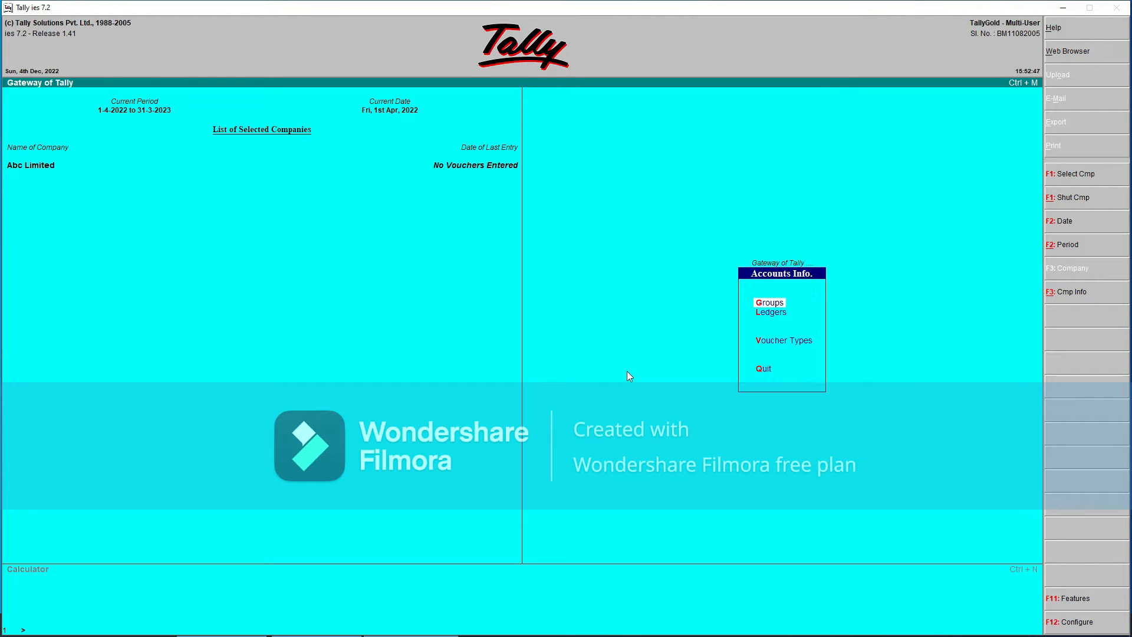
pyautogui.press('Down')
pyautogui.press('Return')
pyautogui.press('Return')
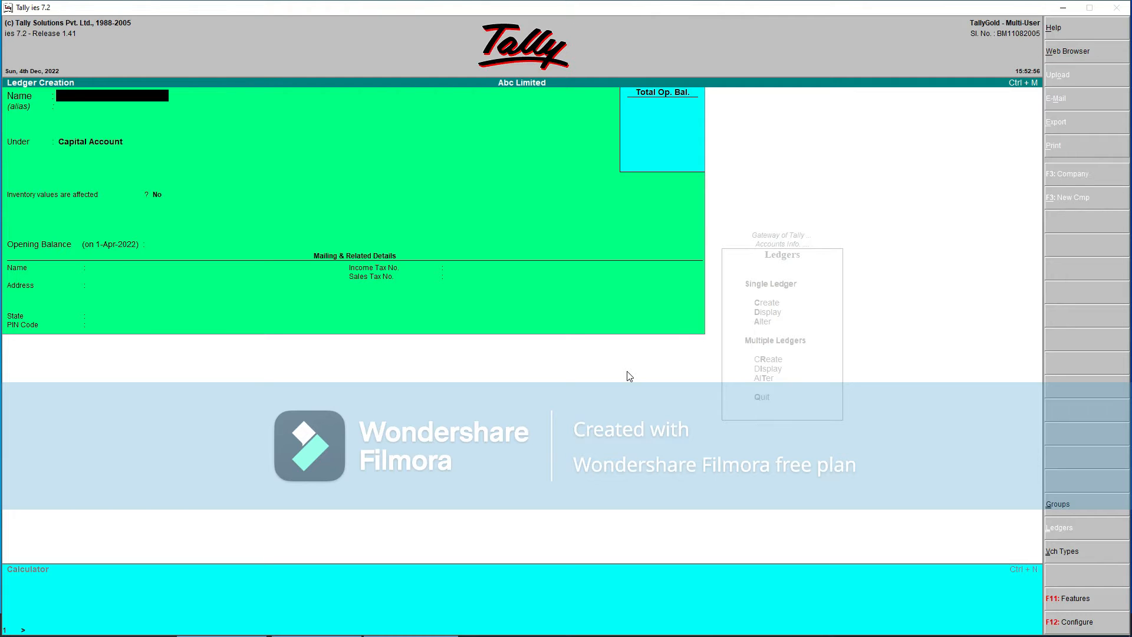
pyautogui.press('Escape')
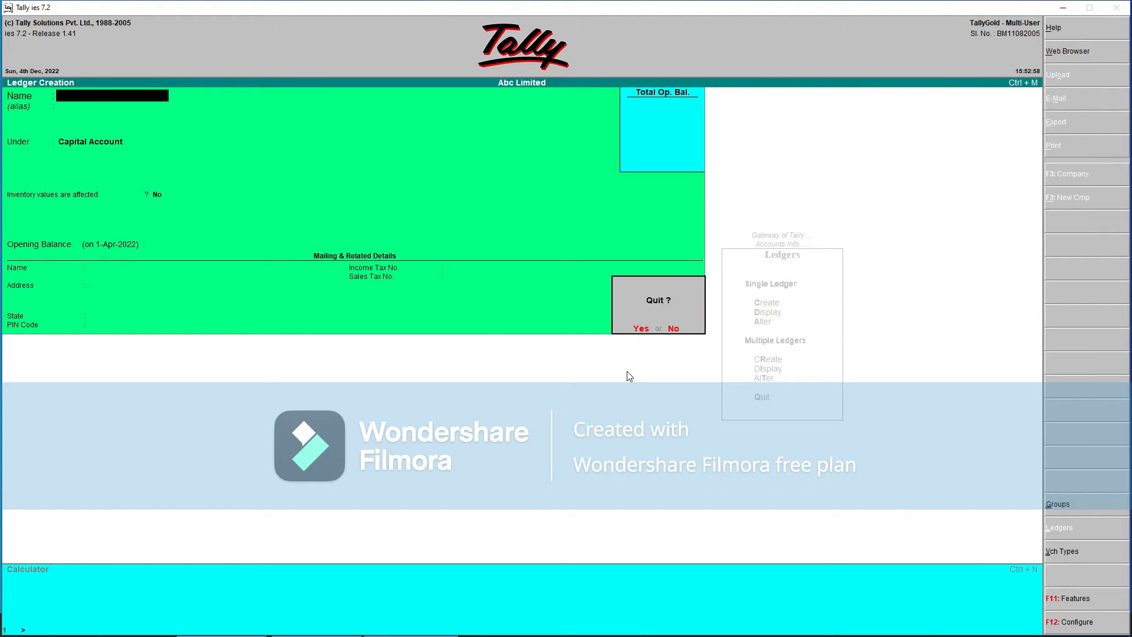
pyautogui.press('y')
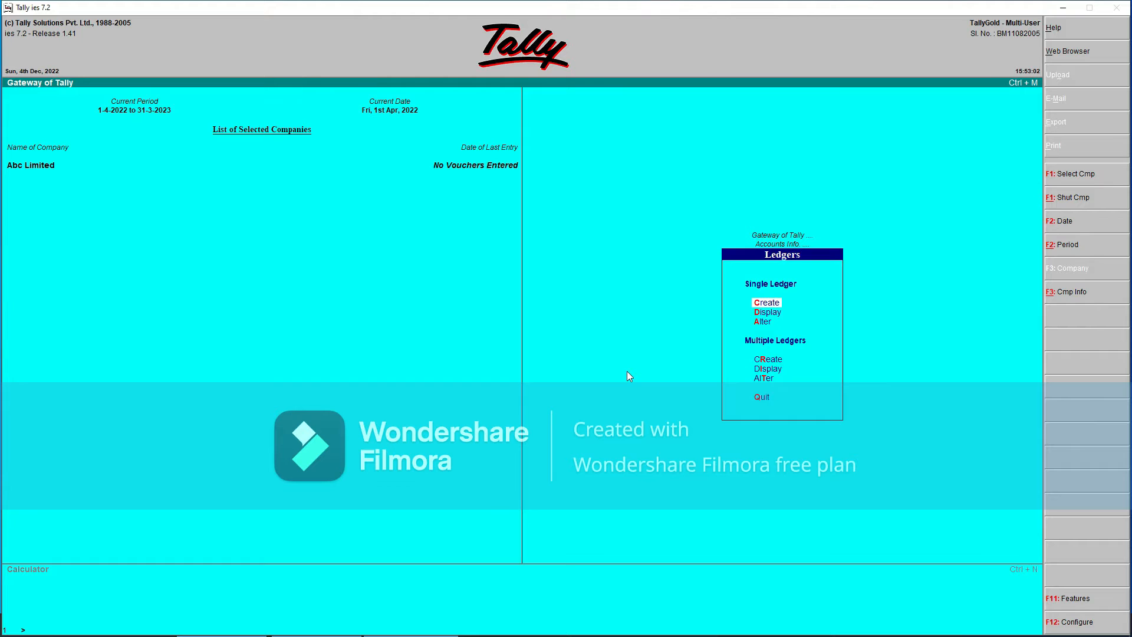
# Step: Look through the list of ledgers available for display in Abc Limited
pyautogui.press('Down')
pyautogui.press('Return')
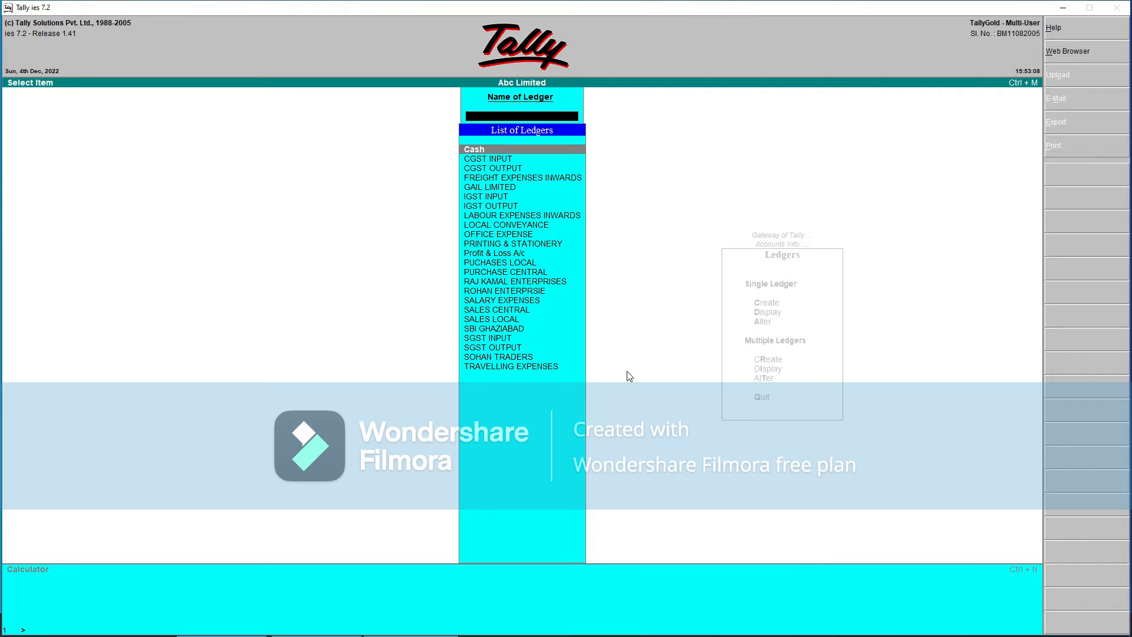
pyautogui.press('Escape')
# Step: Open the Cash ledger of Abc Limited for alteration
pyautogui.press('Down')
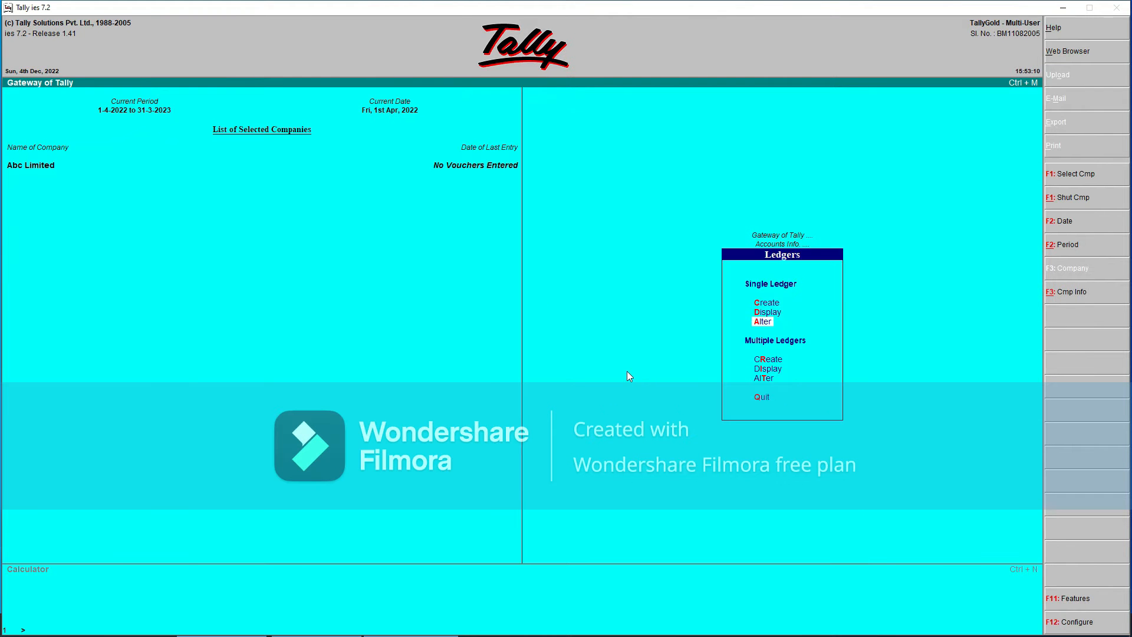
pyautogui.press('Return')
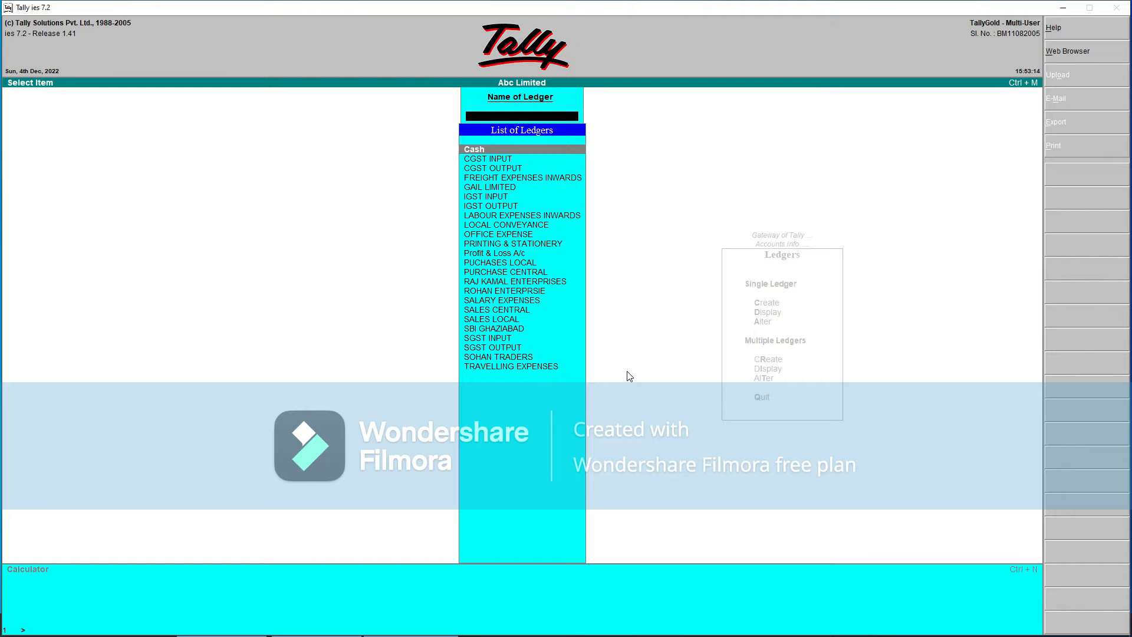
pyautogui.press('Return')
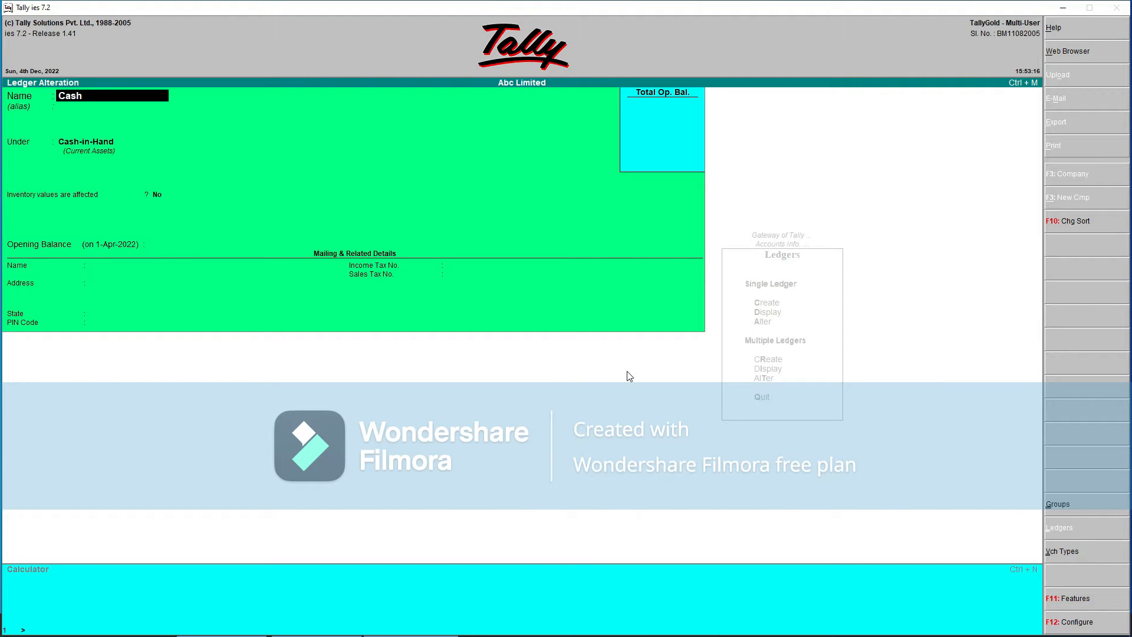
# Step: Leave the Cash ledger, review the CGST INPUT ledger's alteration form and quit it without changes
pyautogui.press('Escape')
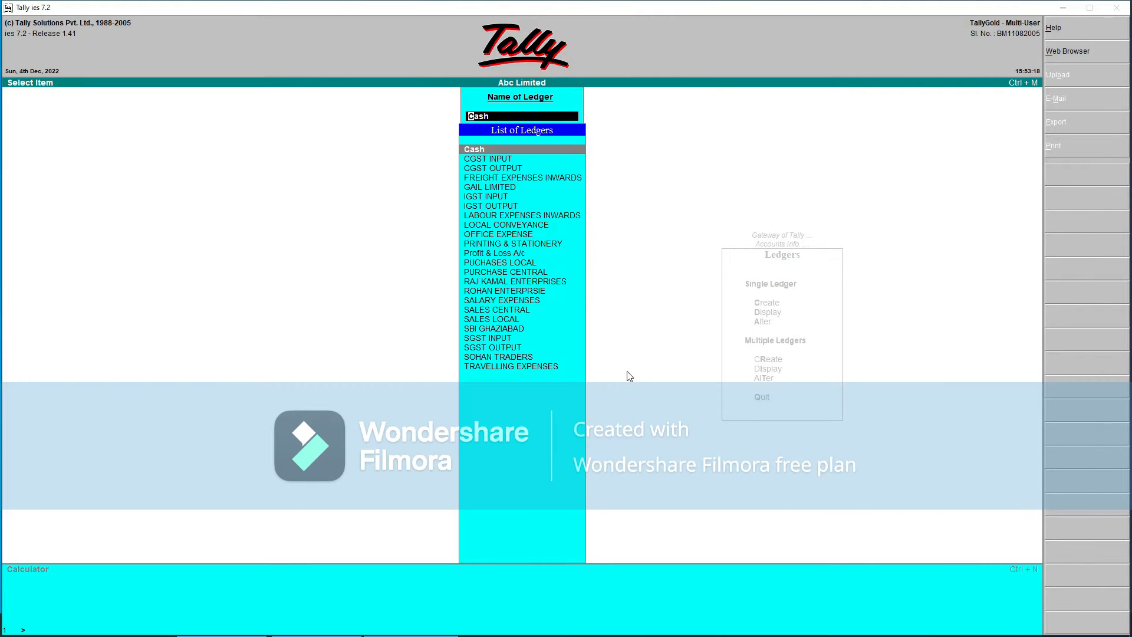
pyautogui.press('Down')
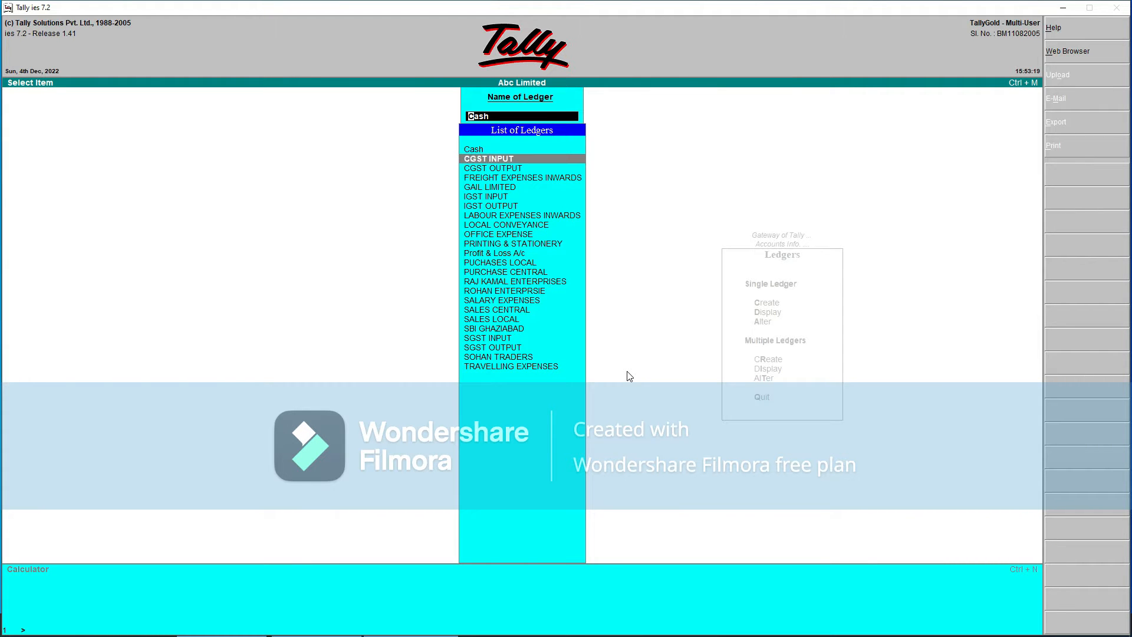
pyautogui.press('Return')
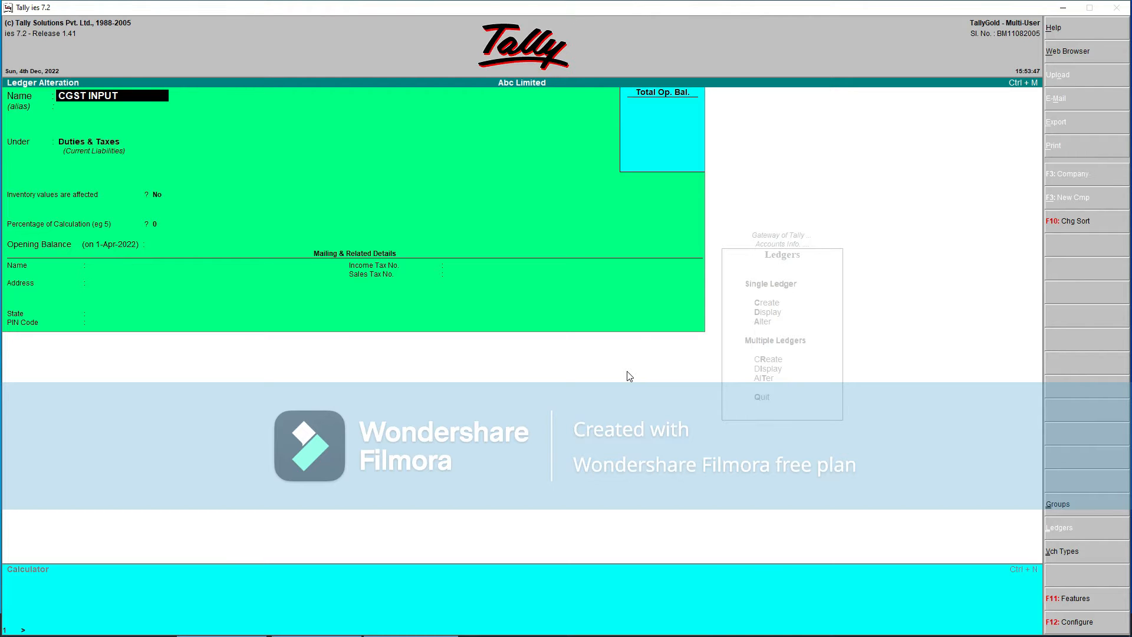
pyautogui.press('Escape')
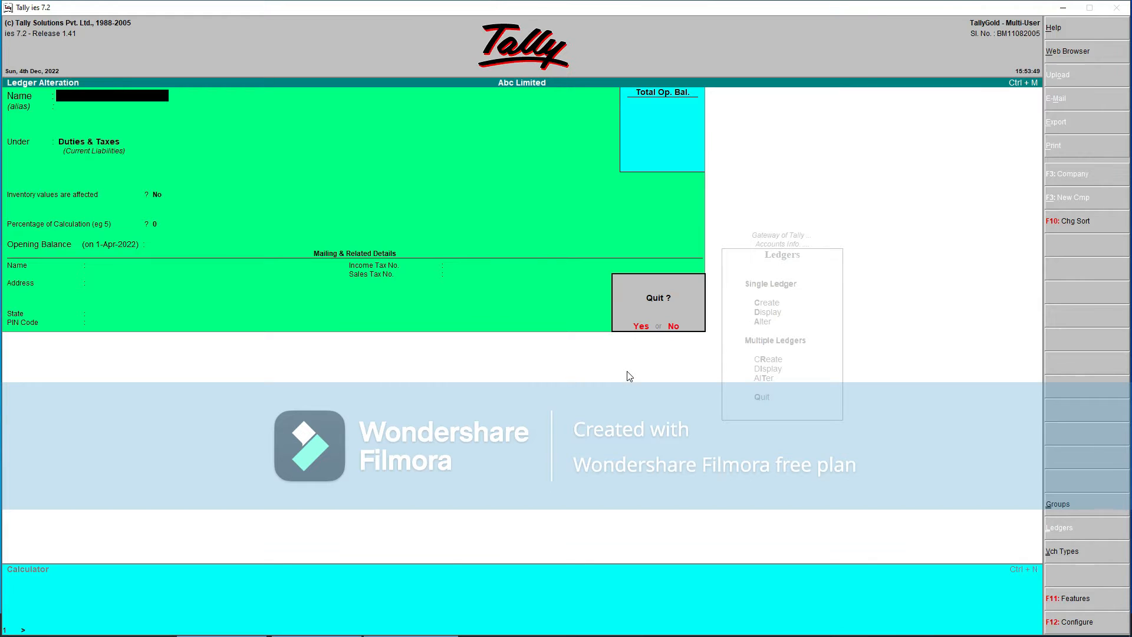
pyautogui.press('Return')
# Step: Review every field of the CGST OUTPUT ledger in its alteration form and accept it without changing any value
pyautogui.press('Down')
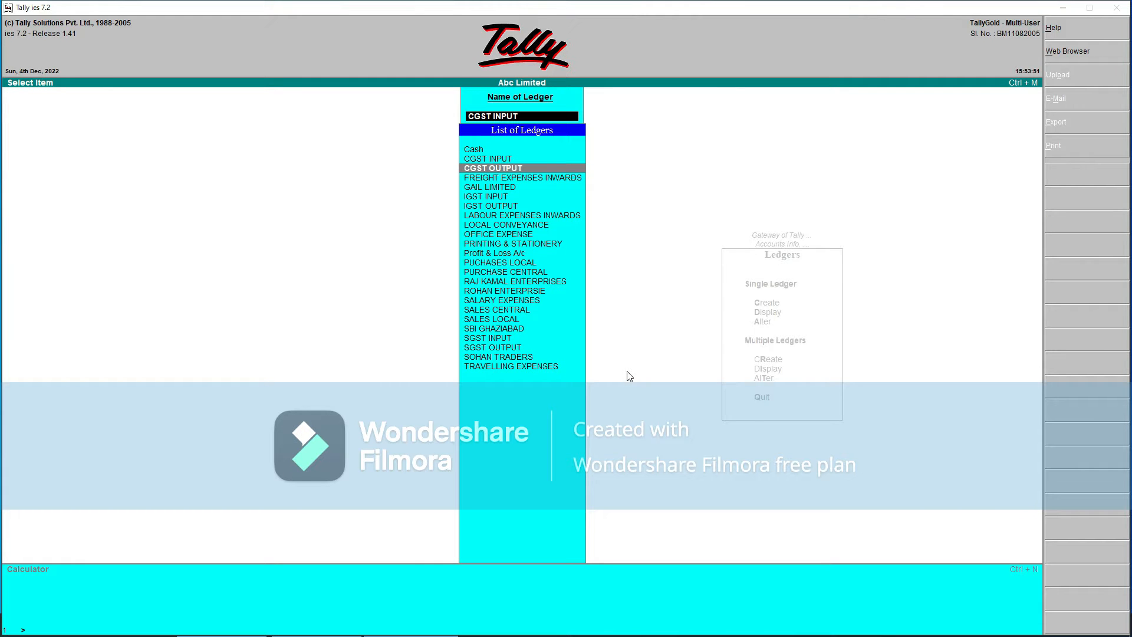
pyautogui.press('Return')
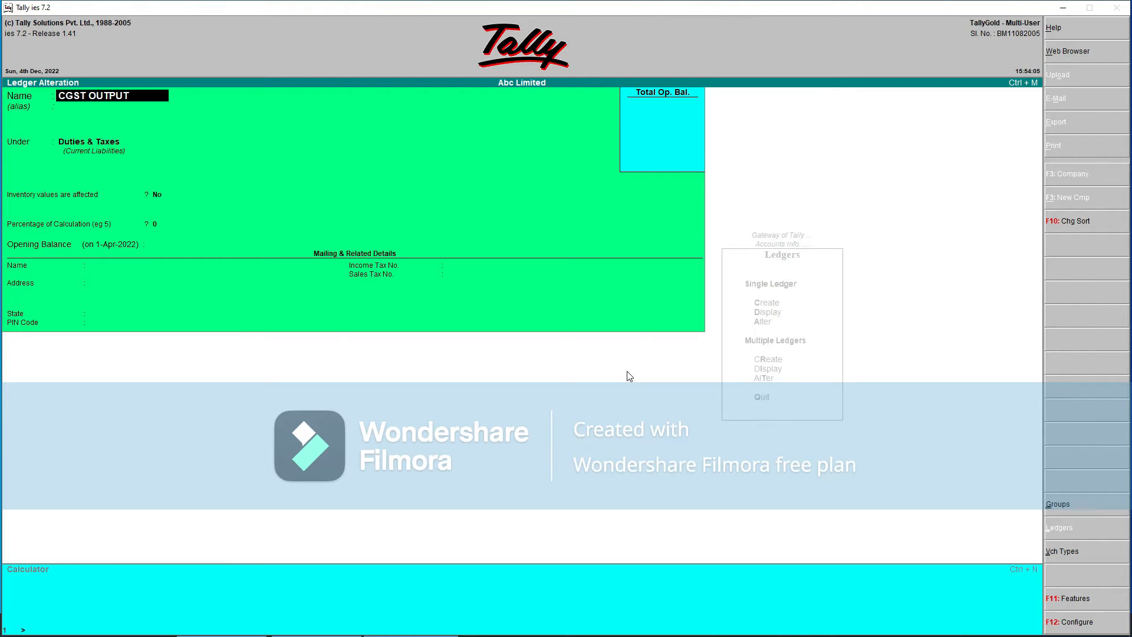
pyautogui.press('Return')
pyautogui.press('Return')
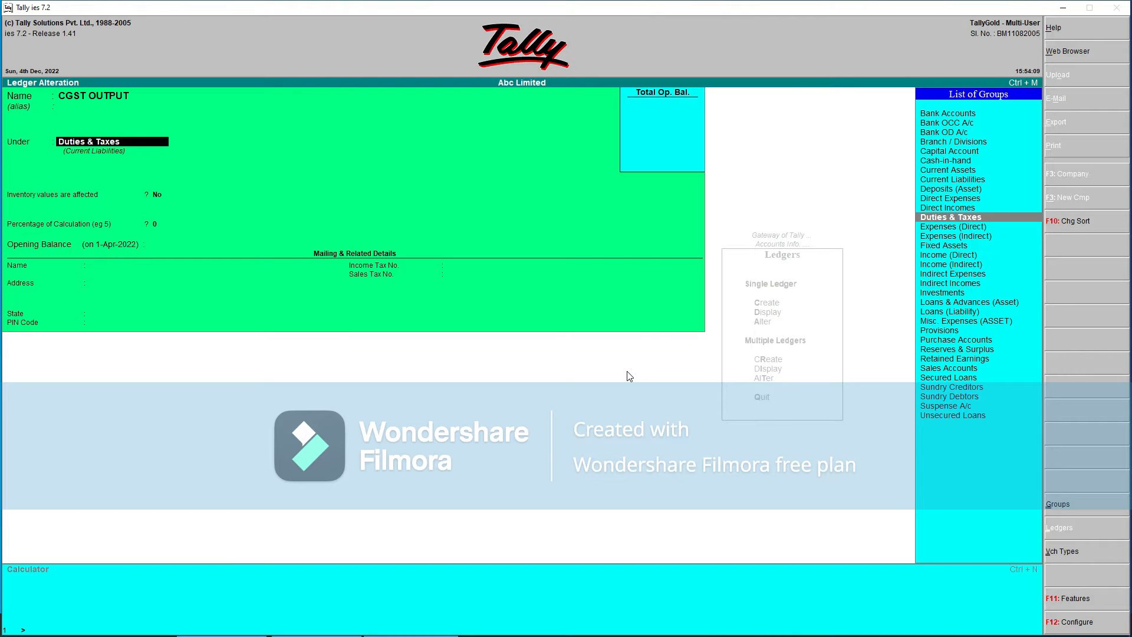
pyautogui.press('Return')
pyautogui.press('Return')
pyautogui.press('Return')
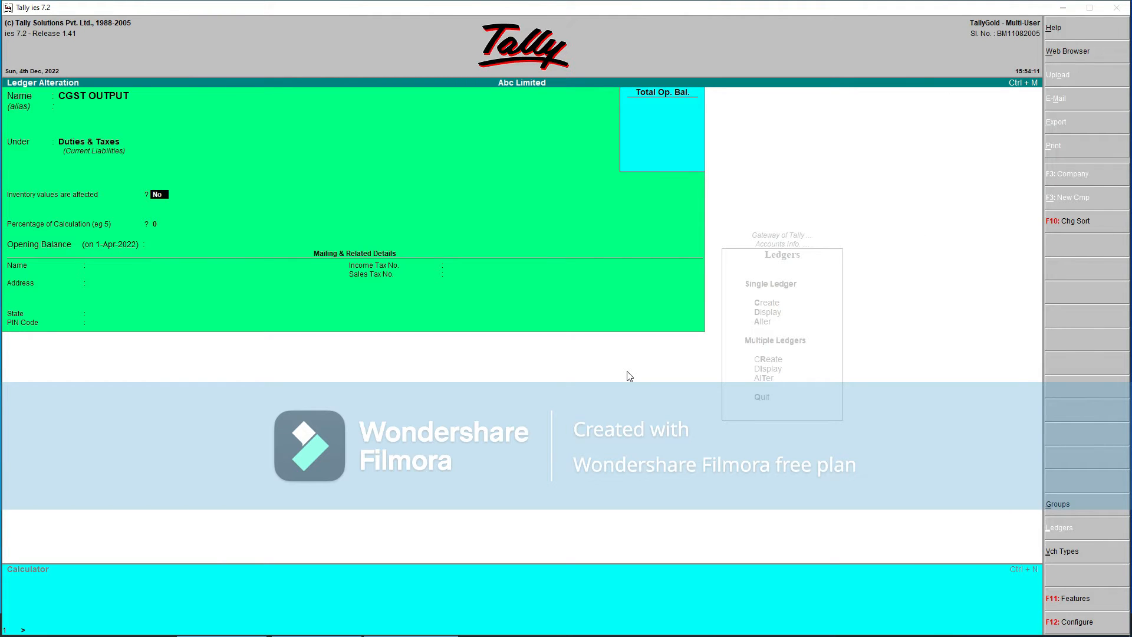
pyautogui.press('Return')
pyautogui.press('Return')
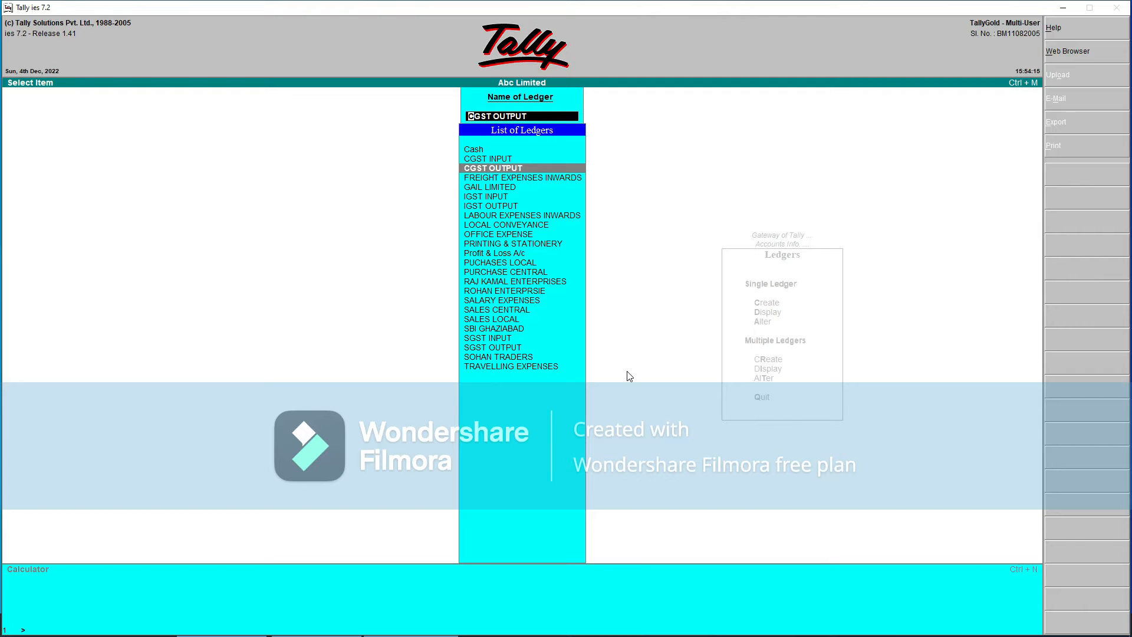
# Step: Open the GAIL LIMITED ledger for alteration and rename it GS ENTERPRISES, leaving the alias blank
pyautogui.press('Down')
pyautogui.press('Down')
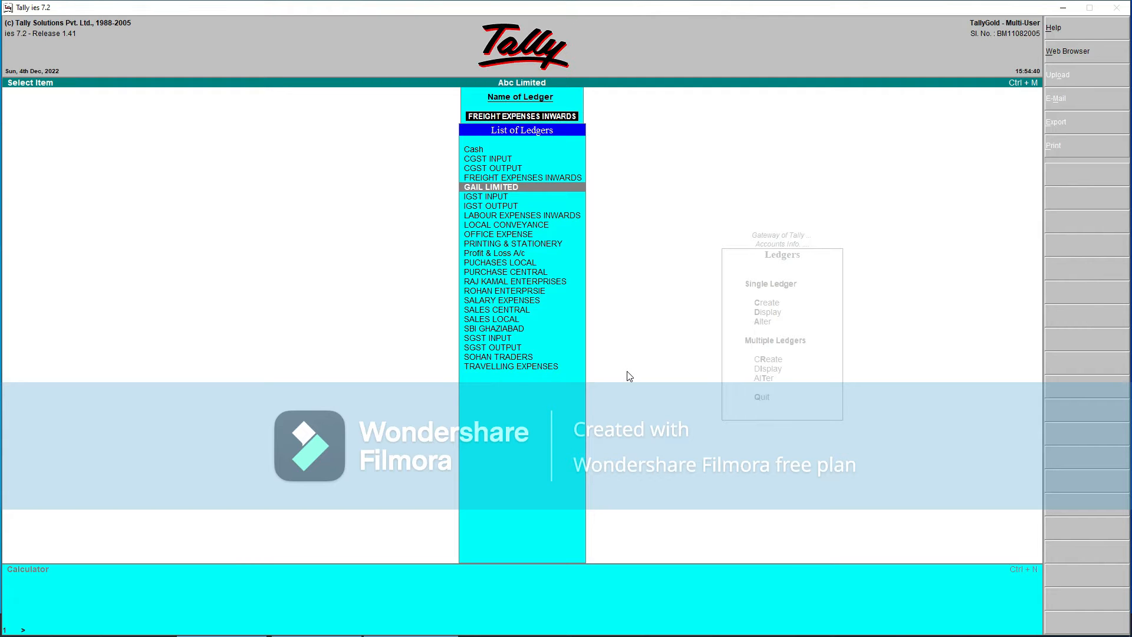
pyautogui.press('Return')
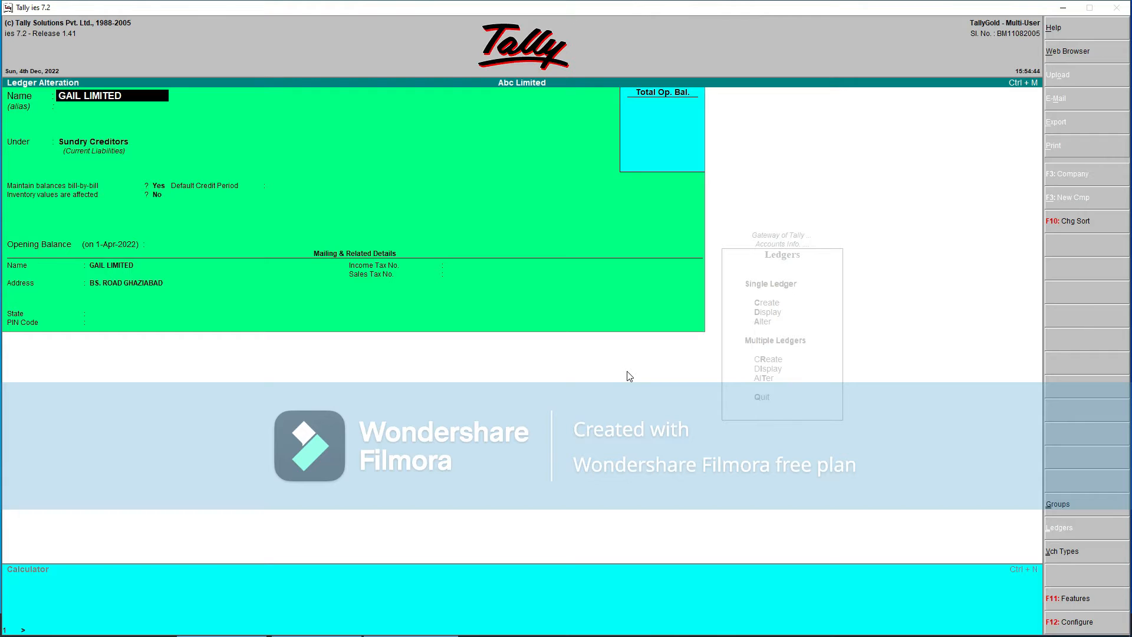
pyautogui.press('Delete')
pyautogui.press('Delete')
pyautogui.press('Delete')
pyautogui.press('Delete')
pyautogui.press('Delete')
pyautogui.press('Delete')
pyautogui.press('Delete')
pyautogui.press('Delete')
pyautogui.press('Delete')
pyautogui.press('Delete')
pyautogui.press('Delete')
pyautogui.press('Delete')
pyautogui.write('GS')
pyautogui.write(' ENTERPSI')
pyautogui.write('ESS')
pyautogui.press('BackSpace')
pyautogui.press('BackSpace')
pyautogui.press('BackSpace')
pyautogui.press('BackSpace')
pyautogui.press('BackSpace')
pyautogui.write('PRISES')
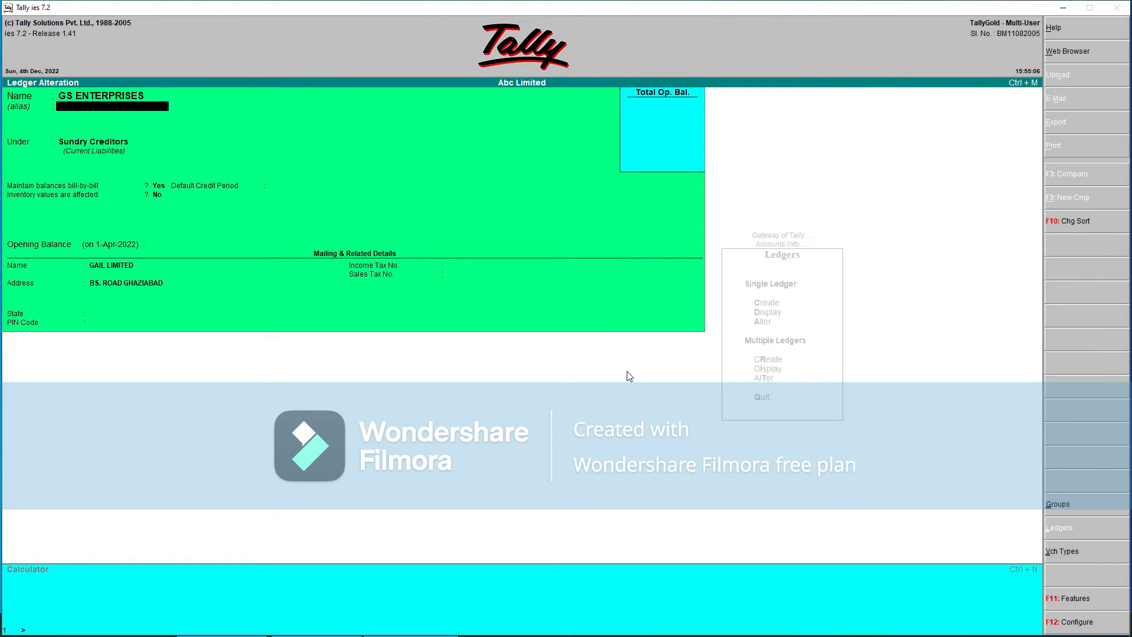
pyautogui.press('Return')
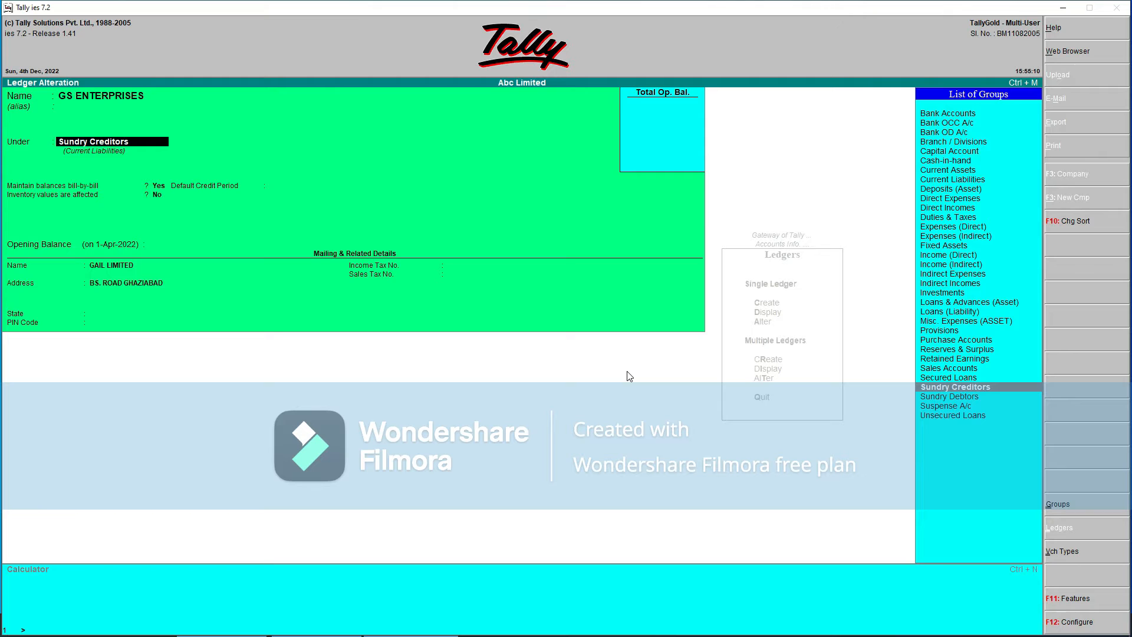
# Step: Keep the GS ENTERPRISES ledger under Sundry Creditors and set maintaining balances bill-by-bill to No
pyautogui.press('Return')
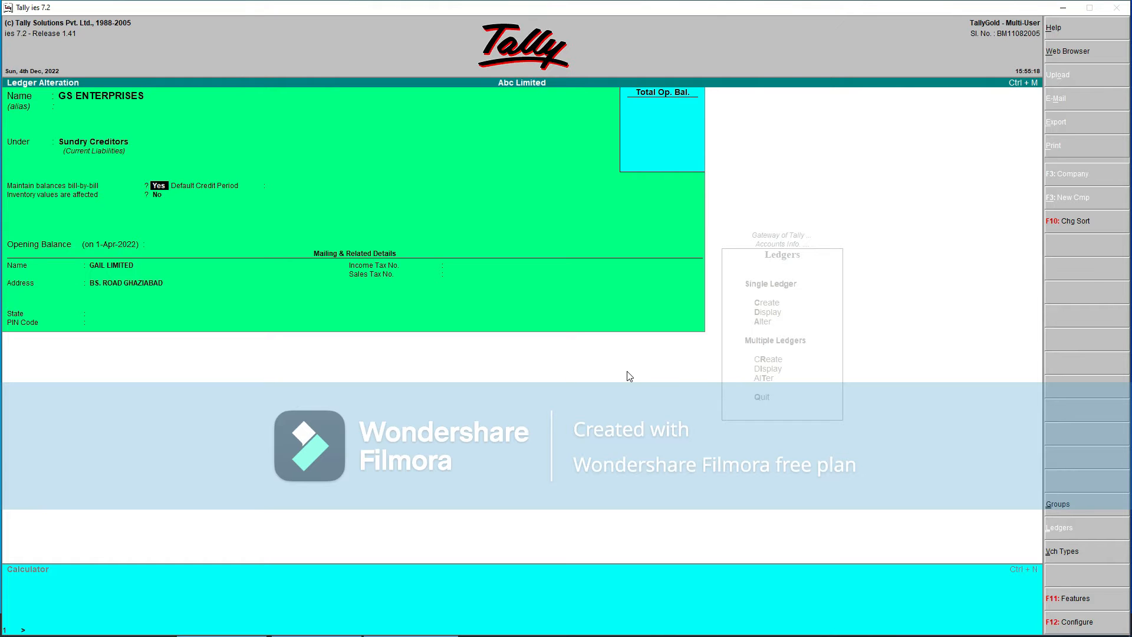
pyautogui.write('N')
pyautogui.press('Return')
# Step: Change the mailing name in the ledger's Mailing & Related Details to GS ENTERPRISES
pyautogui.press('Return')
pyautogui.press('Return')
pyautogui.press('Return')
pyautogui.press('Return')
pyautogui.press('Up')
pyautogui.press('Up')
pyautogui.press('BackSpace')
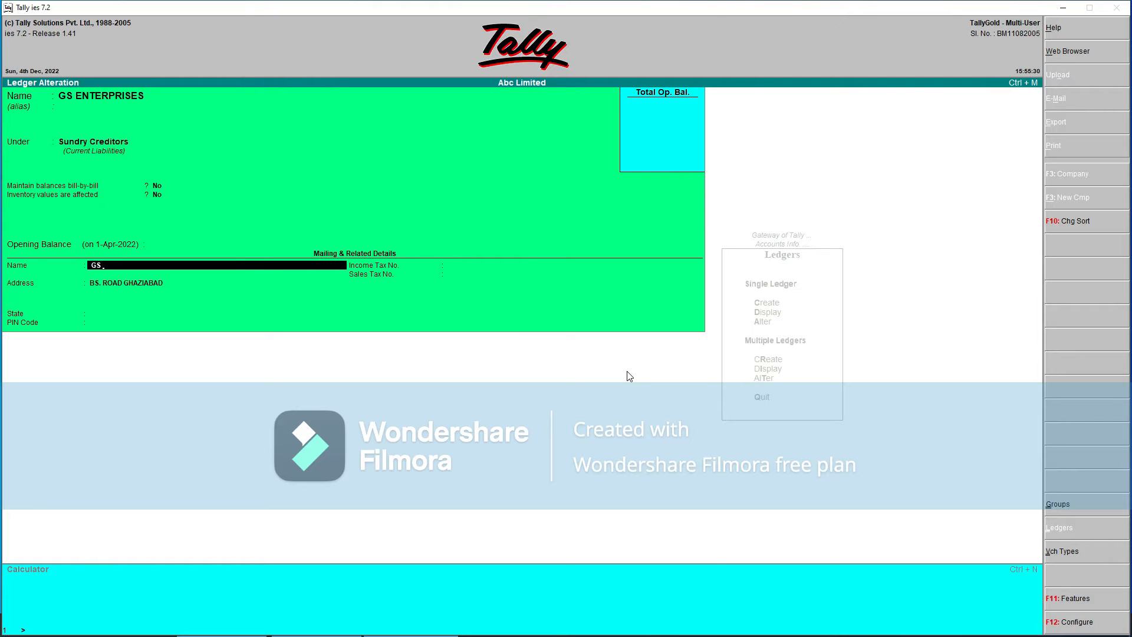
pyautogui.write('GS ENTERPRISES')
pyautogui.press('Return')
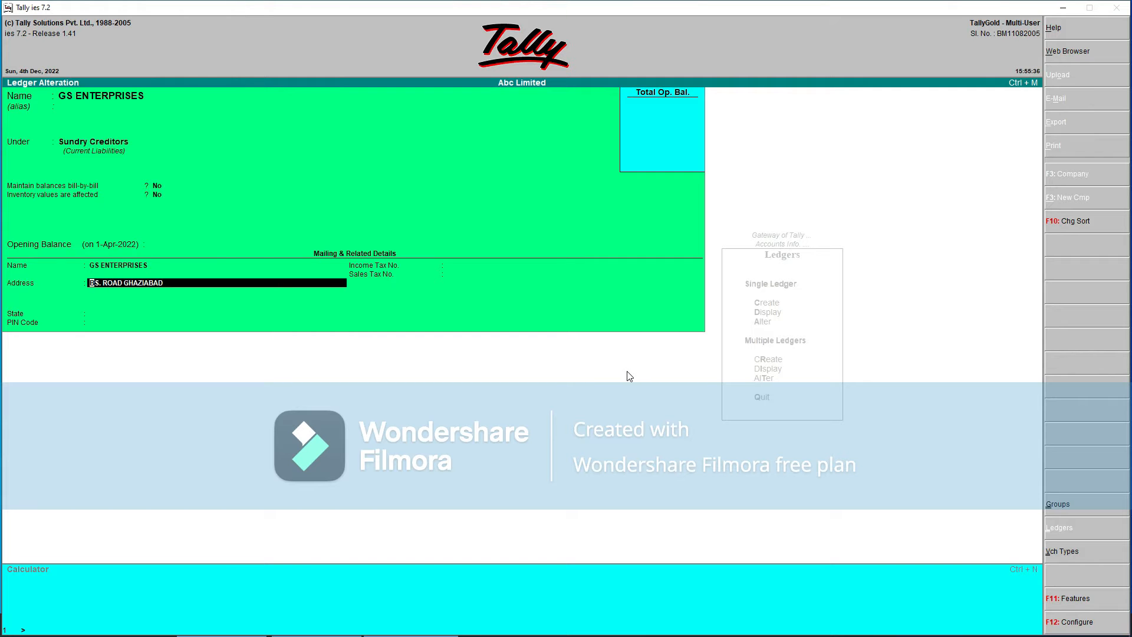
# Step: Keep the mailing address, set the state to Not Applicable with a blank PIN code, and accept the GS ENTERPRISES ledger alteration
pyautogui.press('Return')
pyautogui.press('Return')
pyautogui.press('Return')
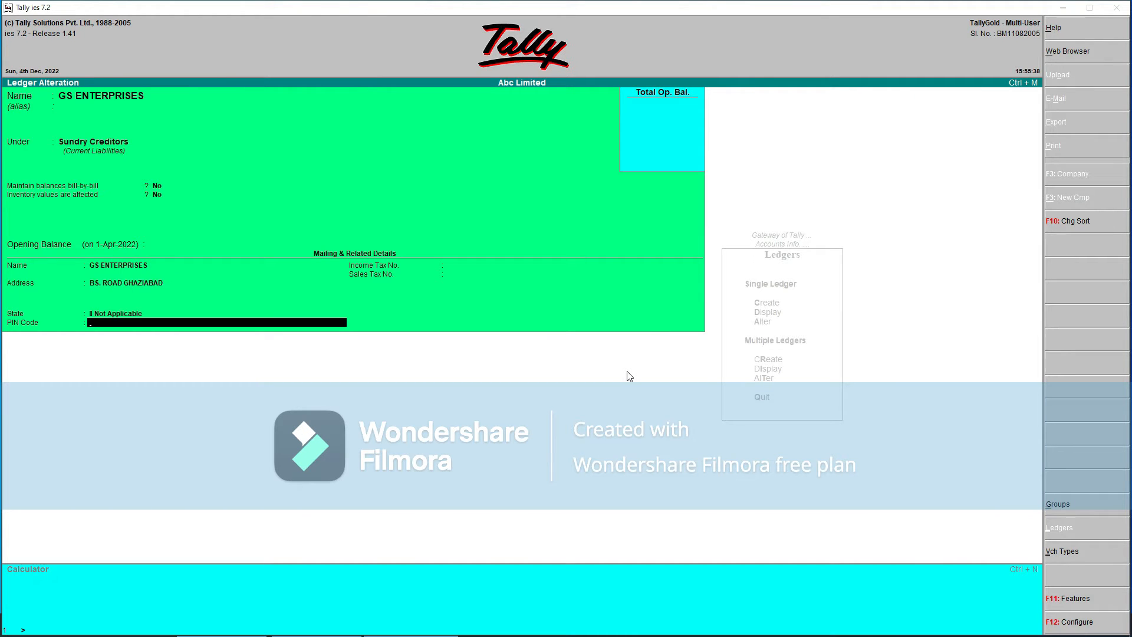
pyautogui.press('Return')
pyautogui.press('Return')
pyautogui.press('Return')
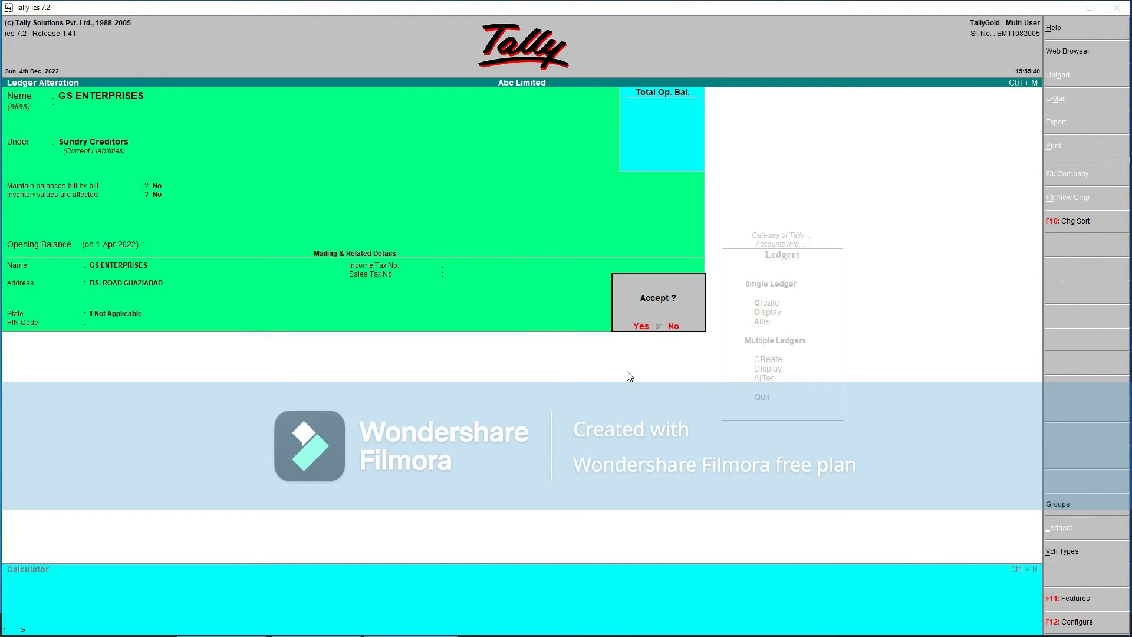
pyautogui.press('Return')
# Step: Review every field of the IGST INPUT ledger in its alteration form and accept it without changing any value
pyautogui.press('Down')
pyautogui.press('Down')
pyautogui.press('Down')
pyautogui.press('Down')
pyautogui.press('Down')
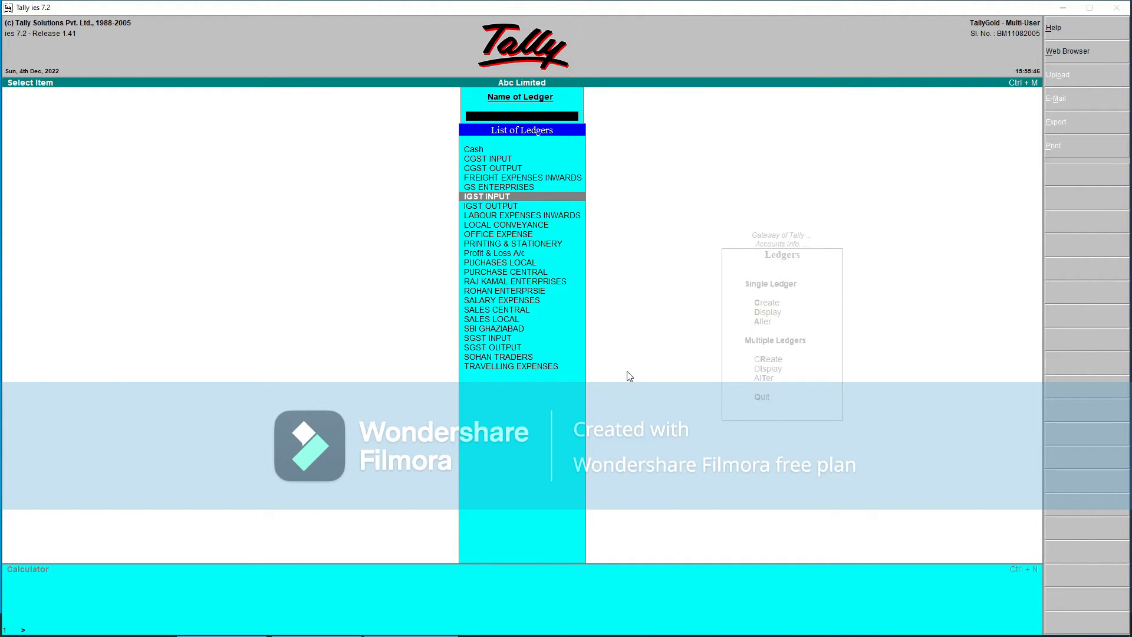
pyautogui.press('Return')
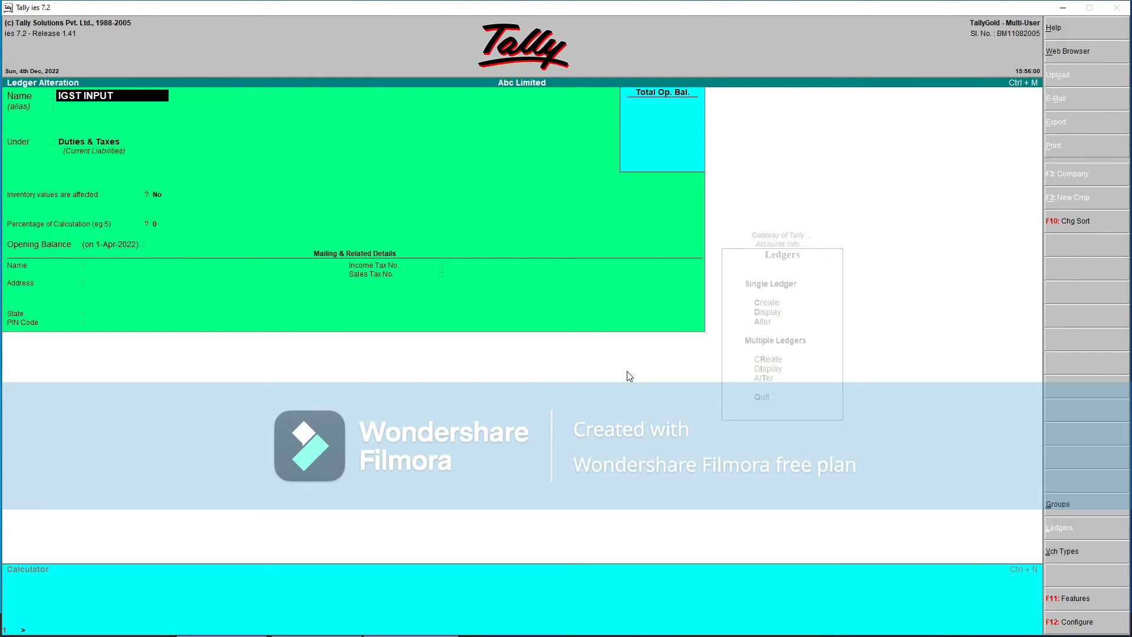
pyautogui.press('Return')
pyautogui.press('Return')
pyautogui.press('Return')
pyautogui.press('Return')
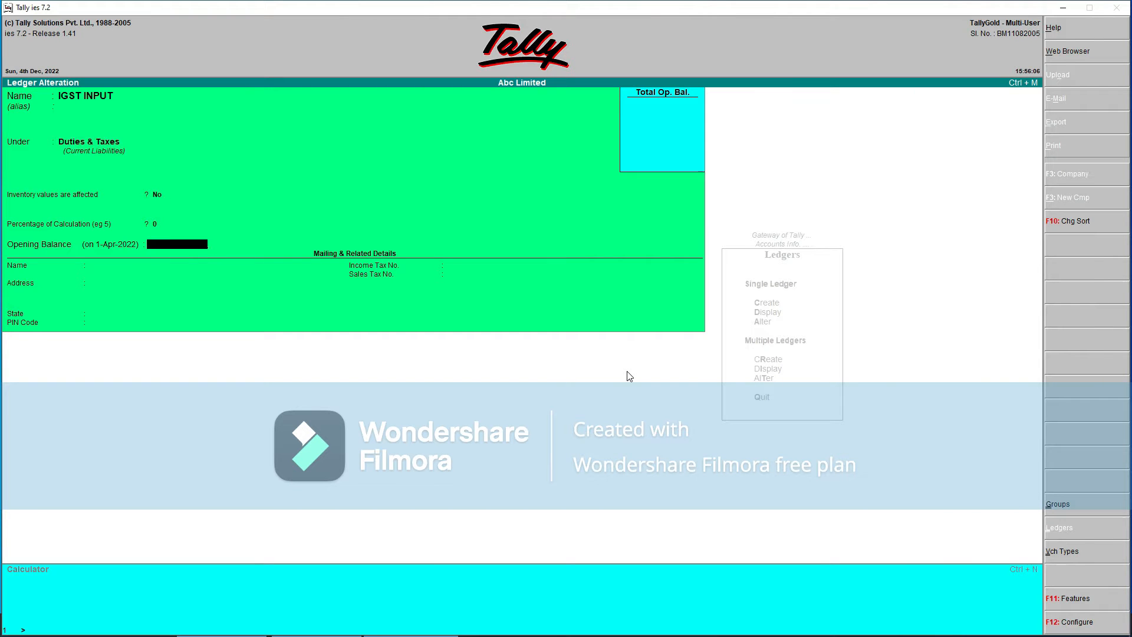
pyautogui.press('Return')
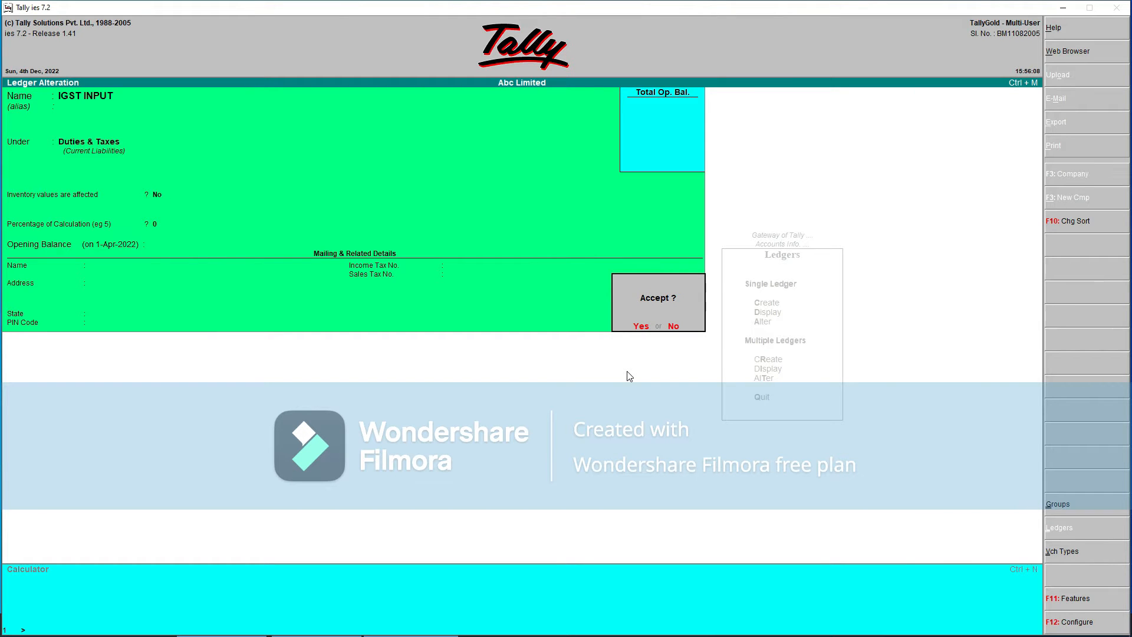
pyautogui.press('Return')
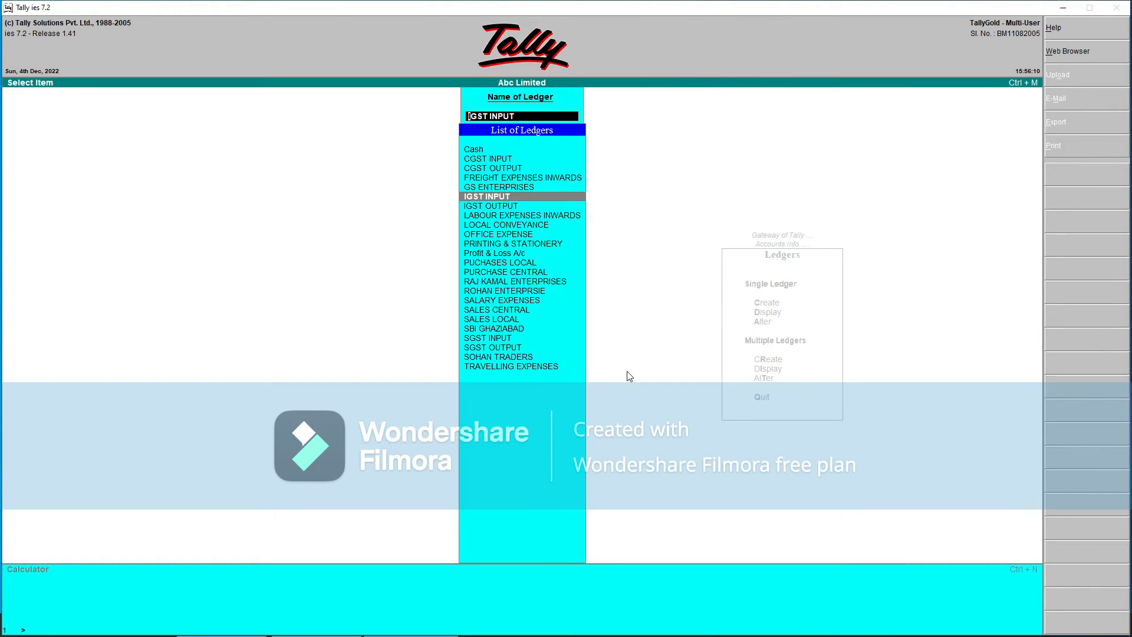
# Step: Review every field of the IGST OUTPUT ledger in its alteration form and accept it without changing any value
pyautogui.press('Down')
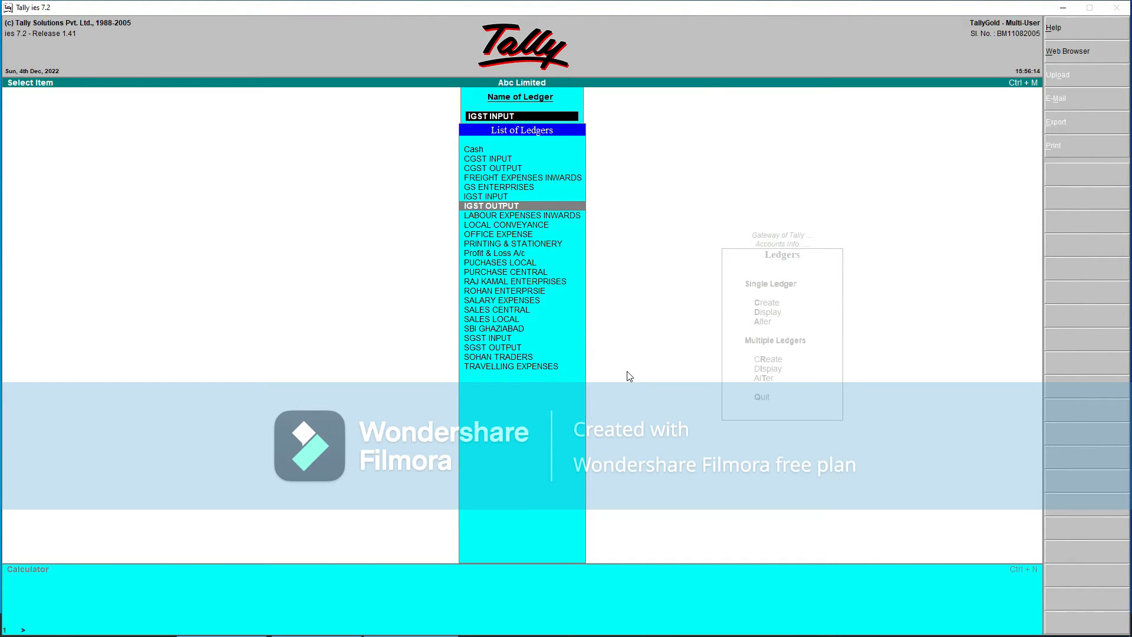
pyautogui.press('Return')
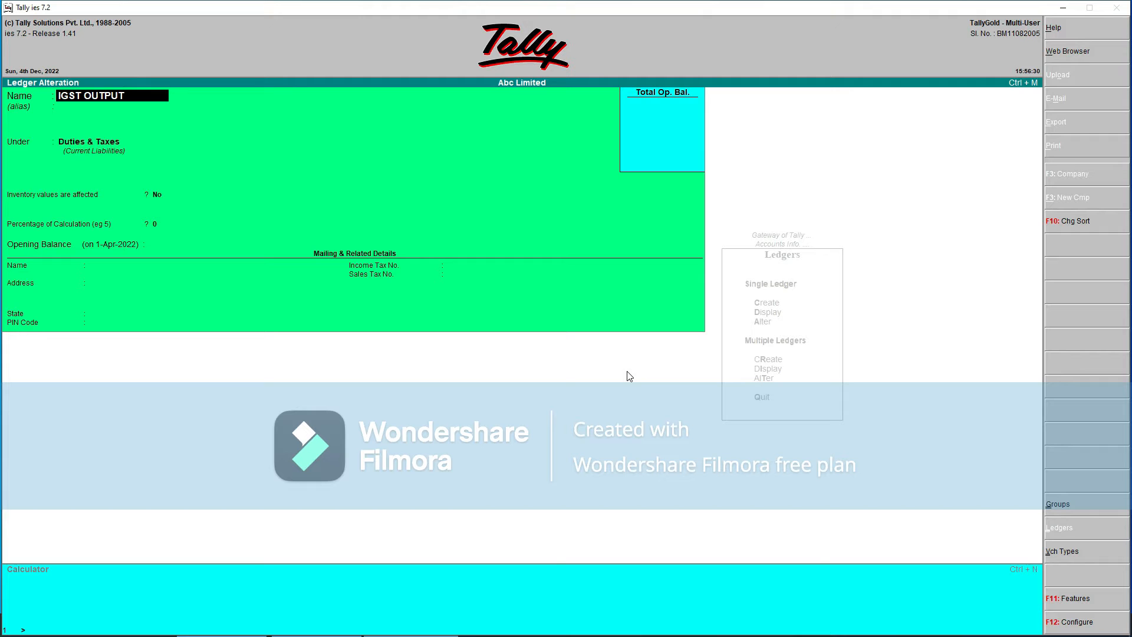
pyautogui.press('Return')
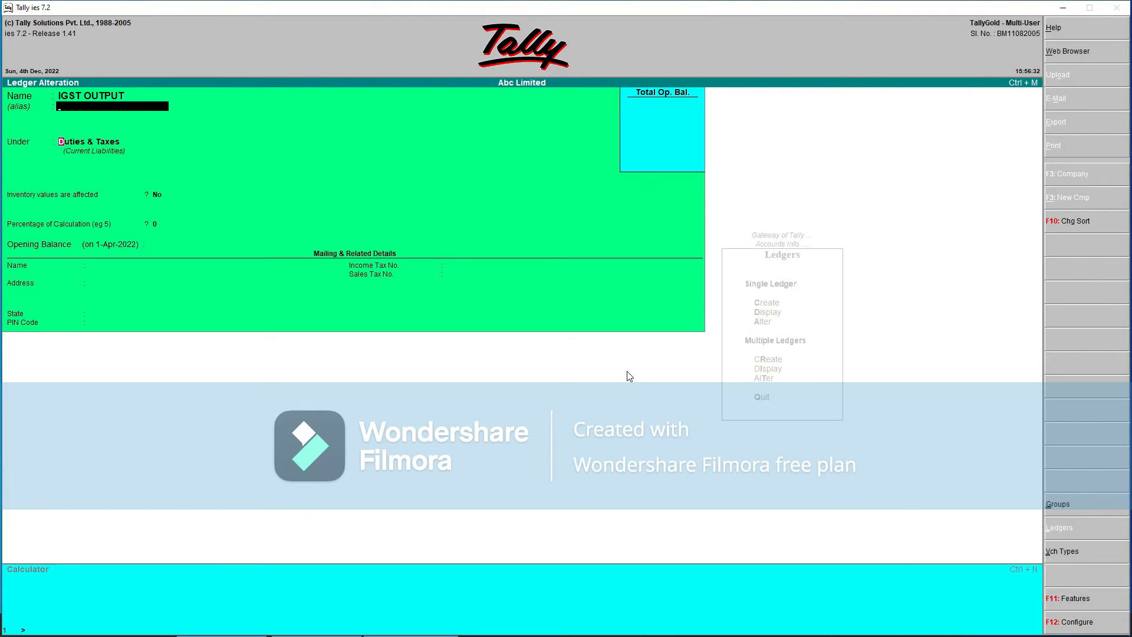
pyautogui.press('Return')
pyautogui.press('Return')
pyautogui.press('Return')
pyautogui.press('Return')
pyautogui.press('Return')
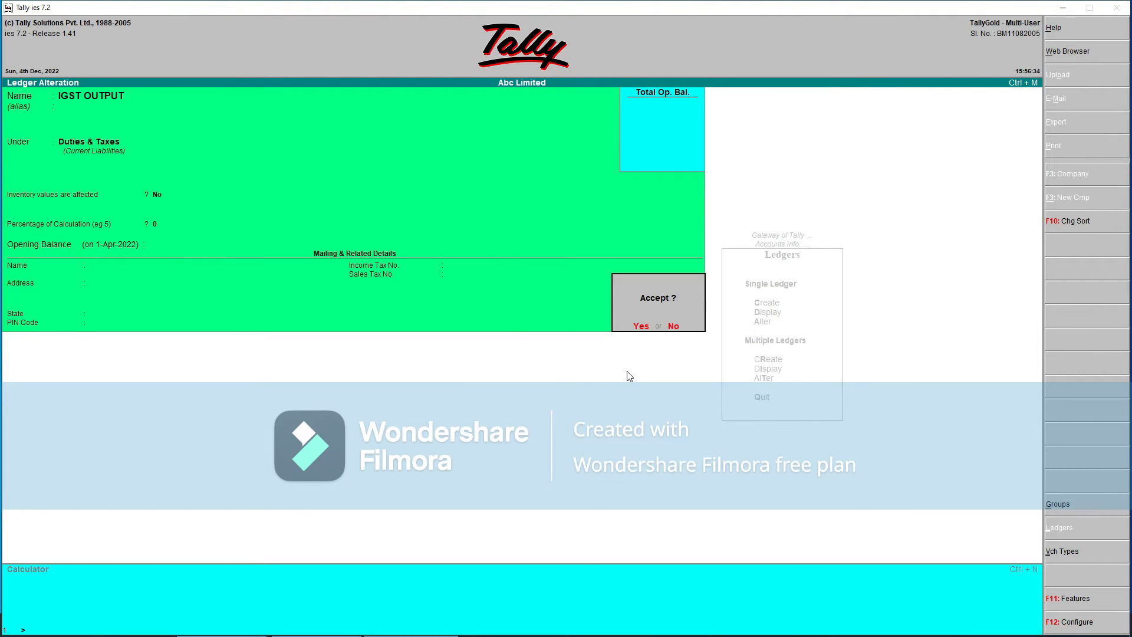
pyautogui.press('Return')
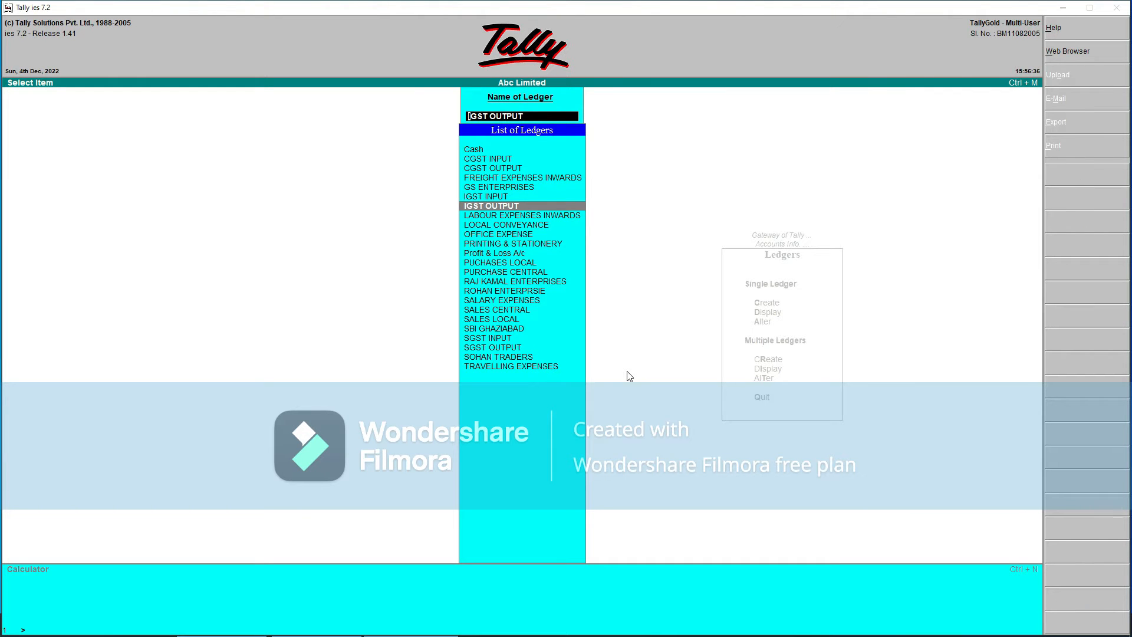
# Step: Review the LABOUR EXPENSES INWARDS ledger in its alteration form and quit it without changes
pyautogui.press('Down')
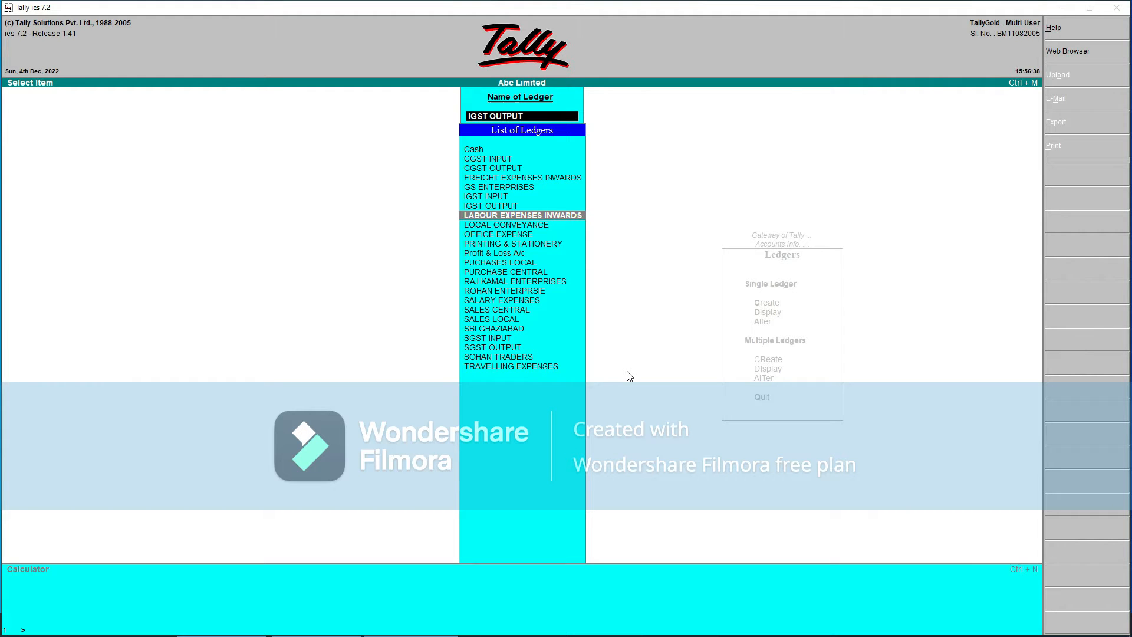
pyautogui.press('Return')
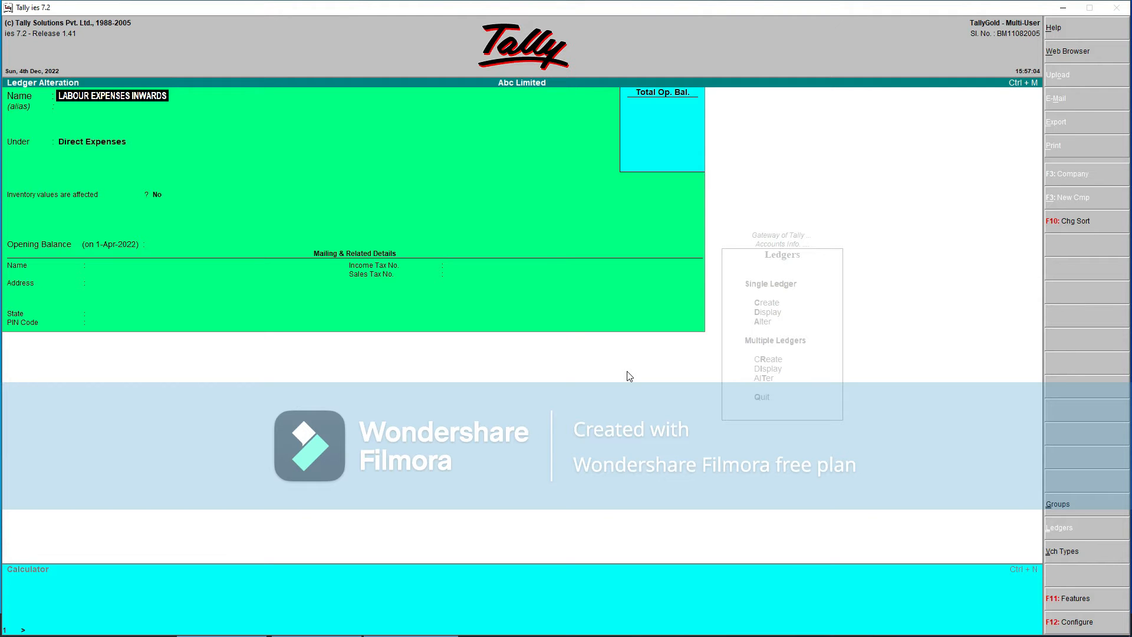
pyautogui.press('Escape')
pyautogui.press('y')
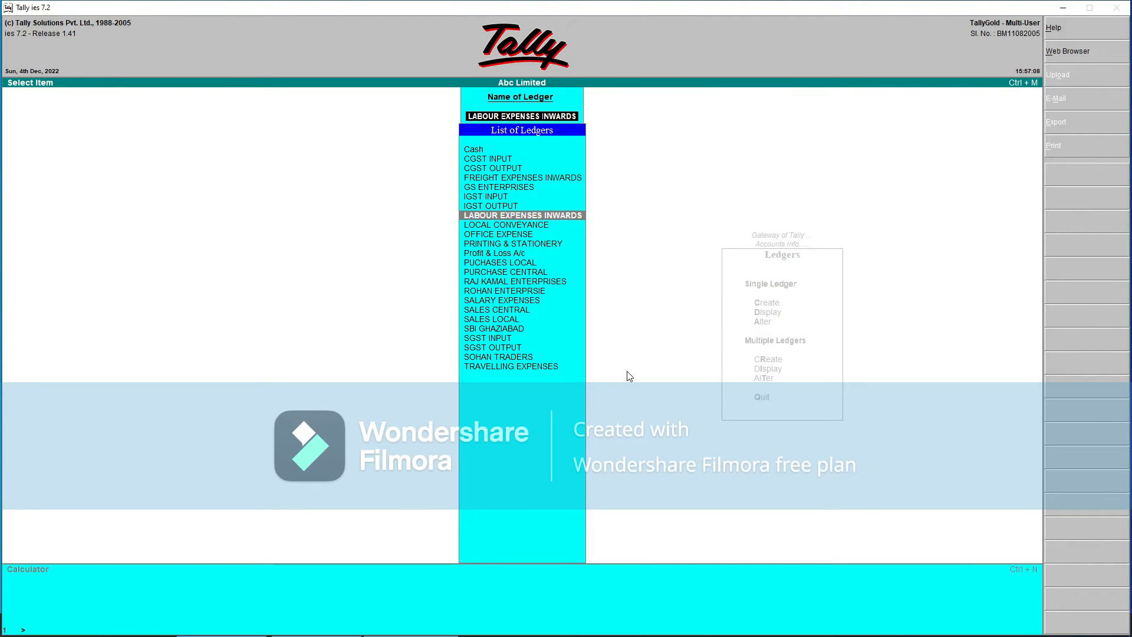
# Step: Review the OFFICE EXPENSE ledger in its alteration form and quit it without changes
pyautogui.press('Down')
pyautogui.press('Down')
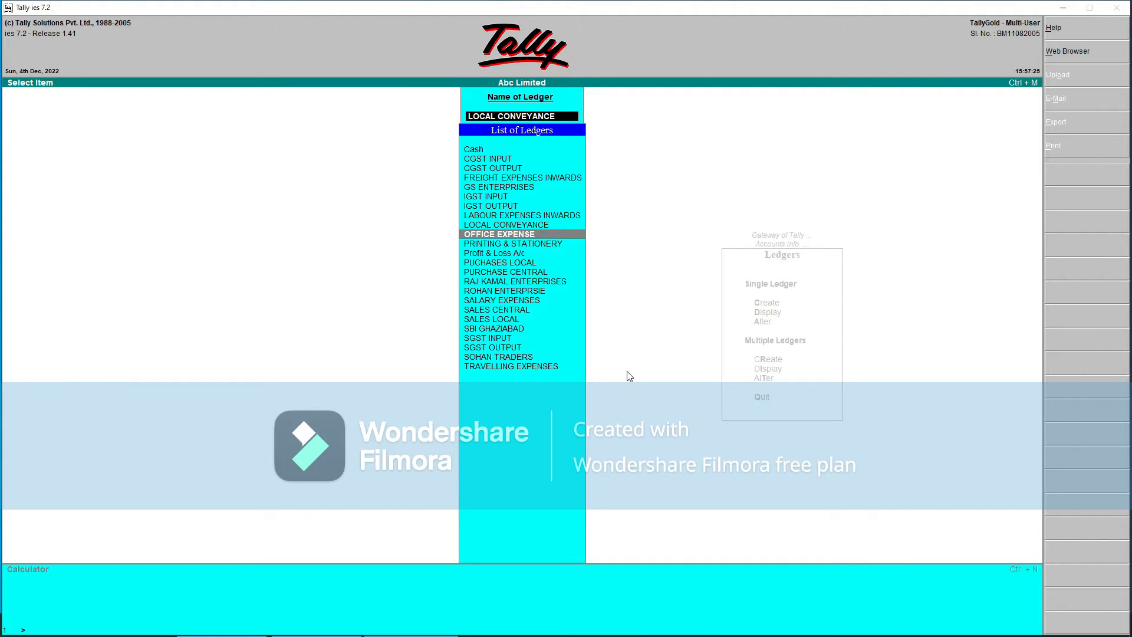
pyautogui.press('Return')
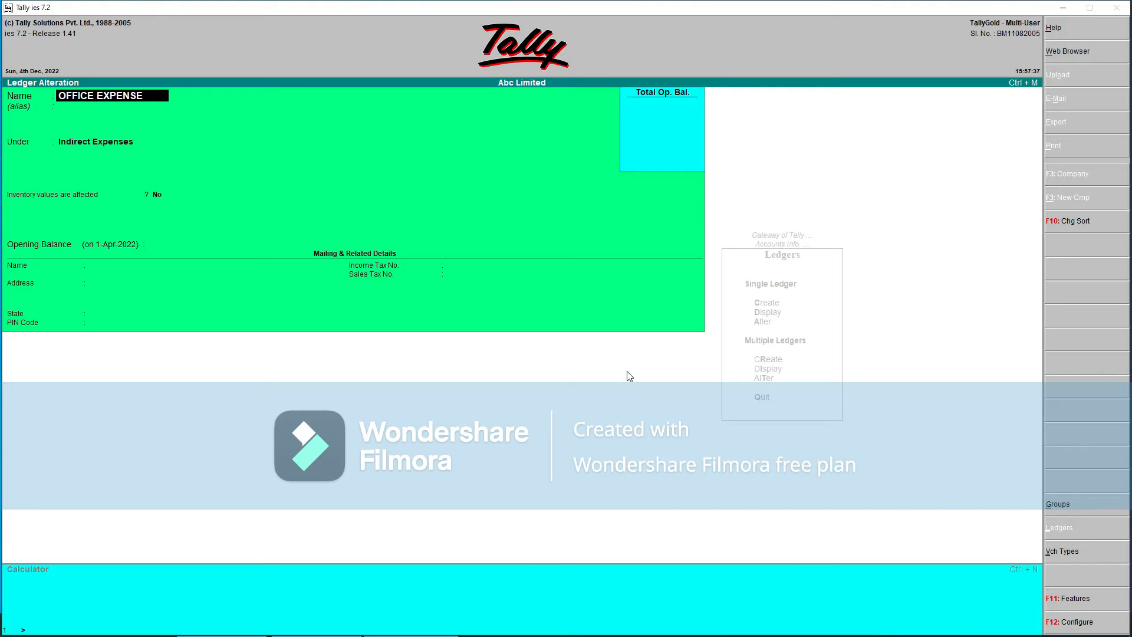
pyautogui.press('Escape')
pyautogui.press('y')
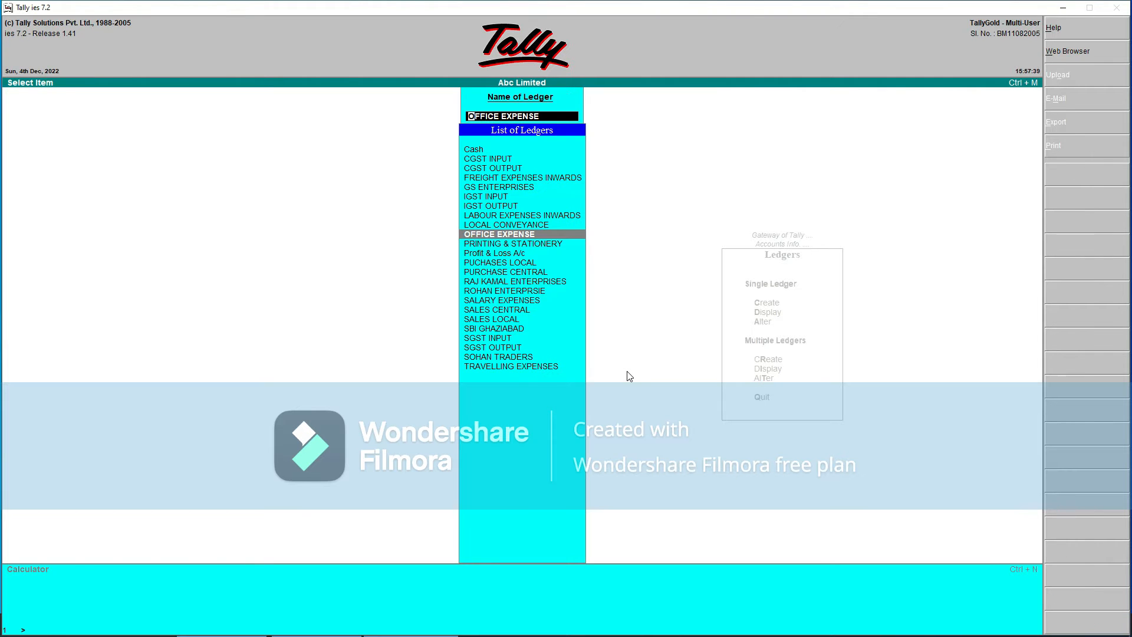
# Step: Review the PRINTING & STATIONERY ledger in its alteration form and quit it without changes
pyautogui.press('Down')
pyautogui.press('Return')
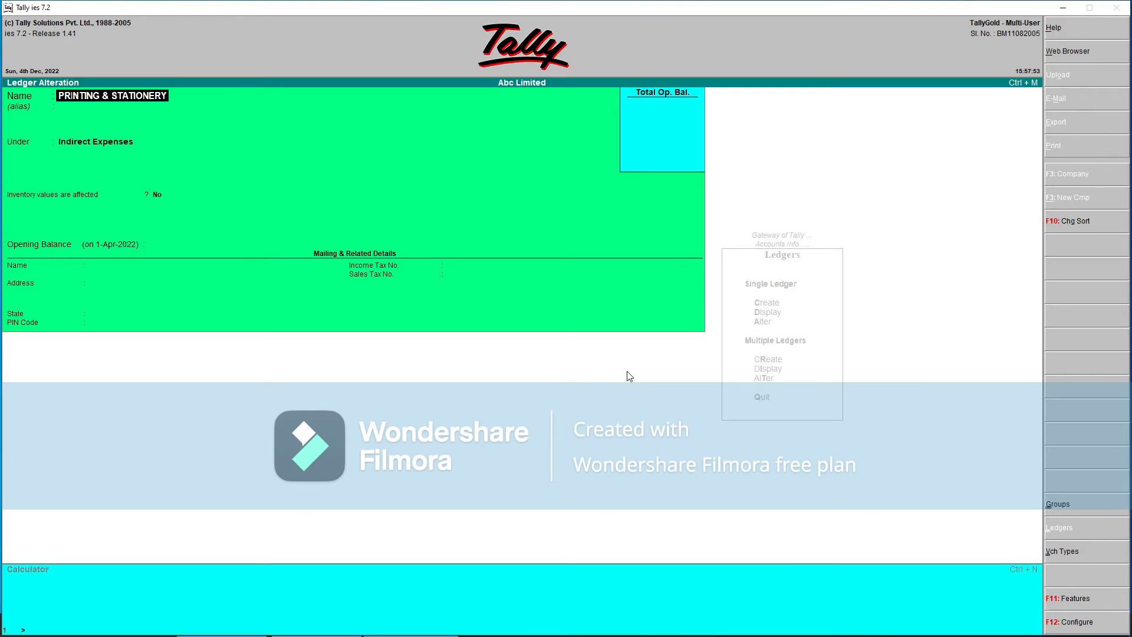
pyautogui.press('Escape')
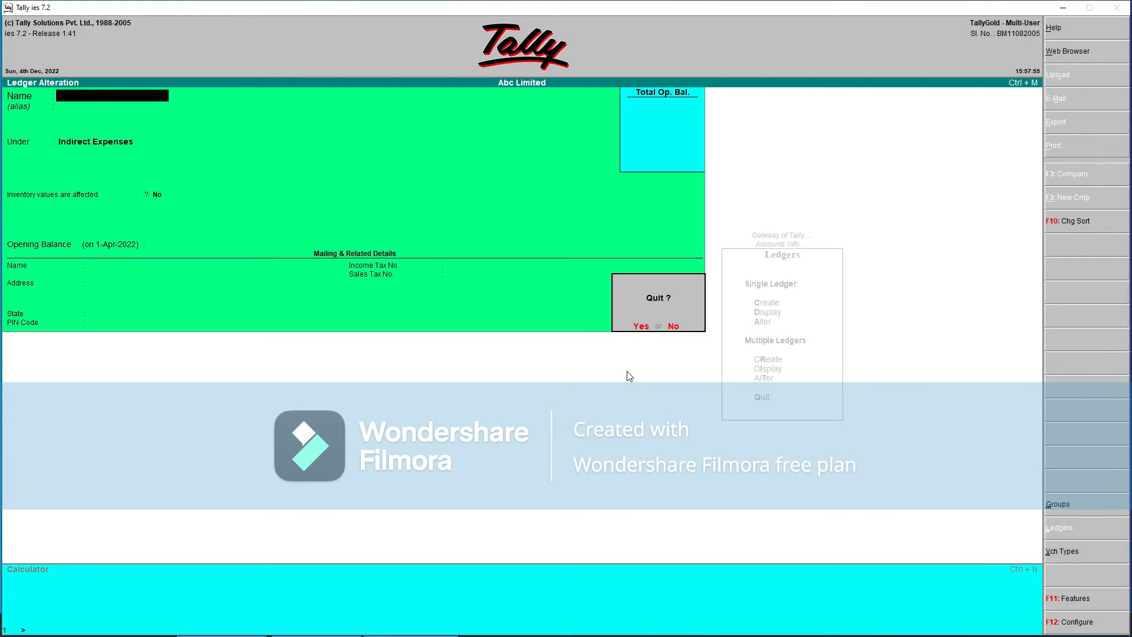
pyautogui.press('Return')
# Step: Review the PUCHASES LOCAL ledger in its alteration form and quit it without changes
pyautogui.press('Down')
pyautogui.press('Down')
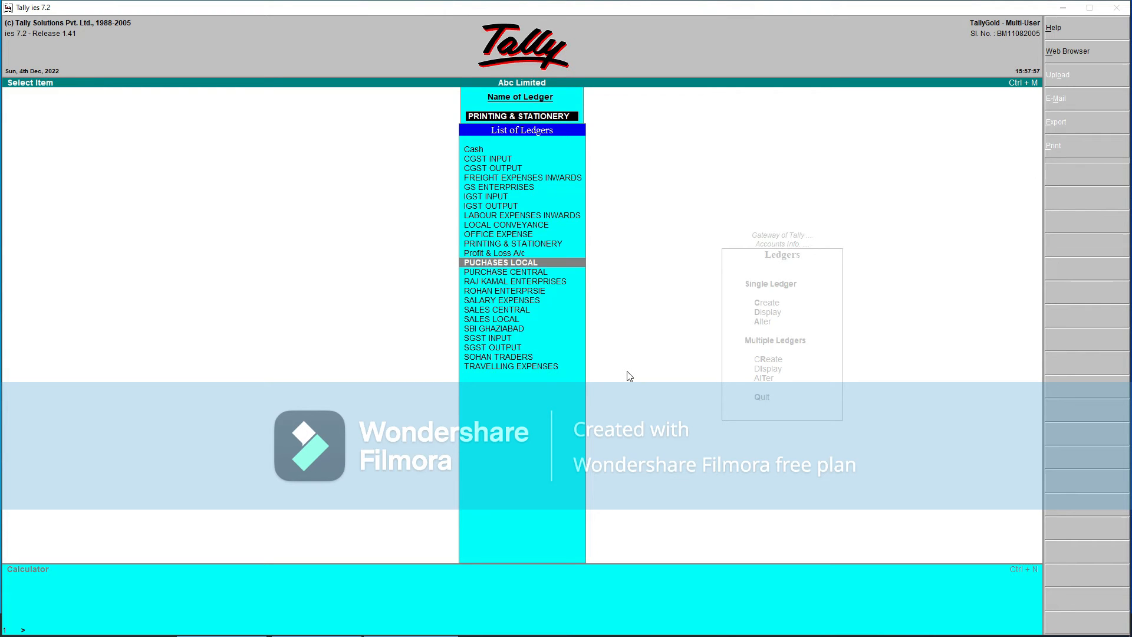
pyautogui.press('Return')
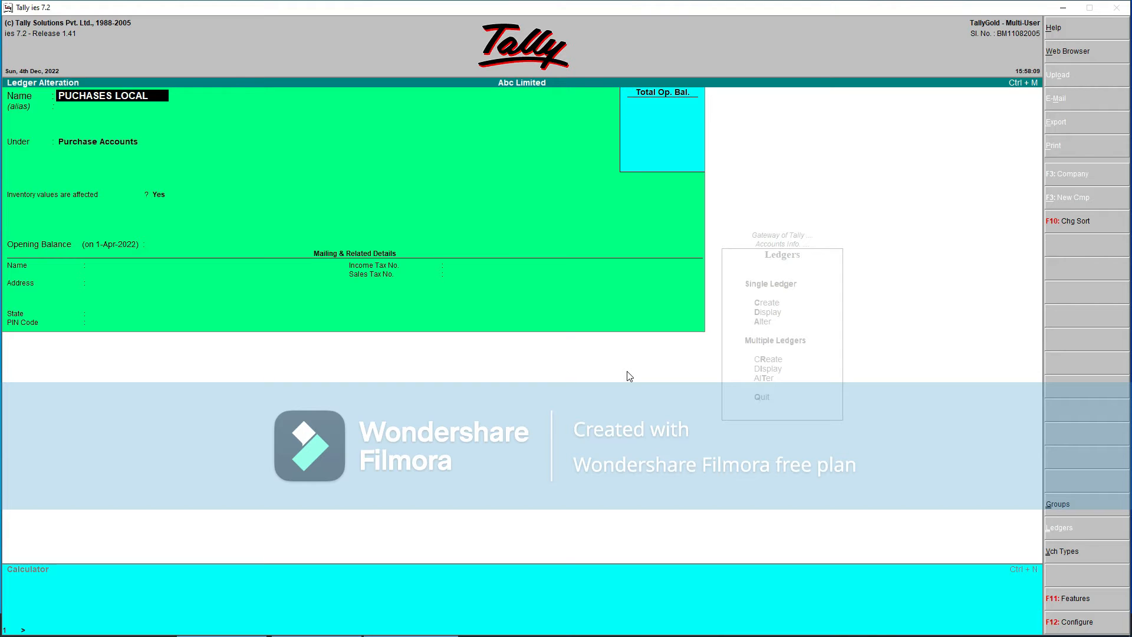
pyautogui.press('Escape')
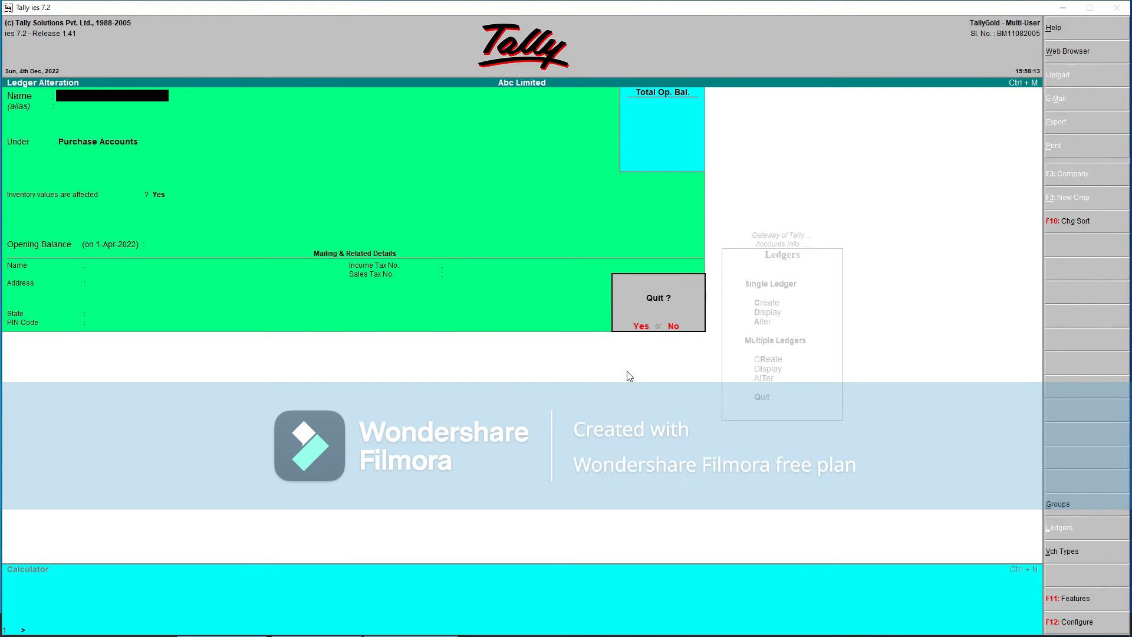
pyautogui.press('y')
# Step: Review the PURCHASE CENTRAL ledger in its alteration form and quit it without changes
pyautogui.press('Down')
pyautogui.press('Return')
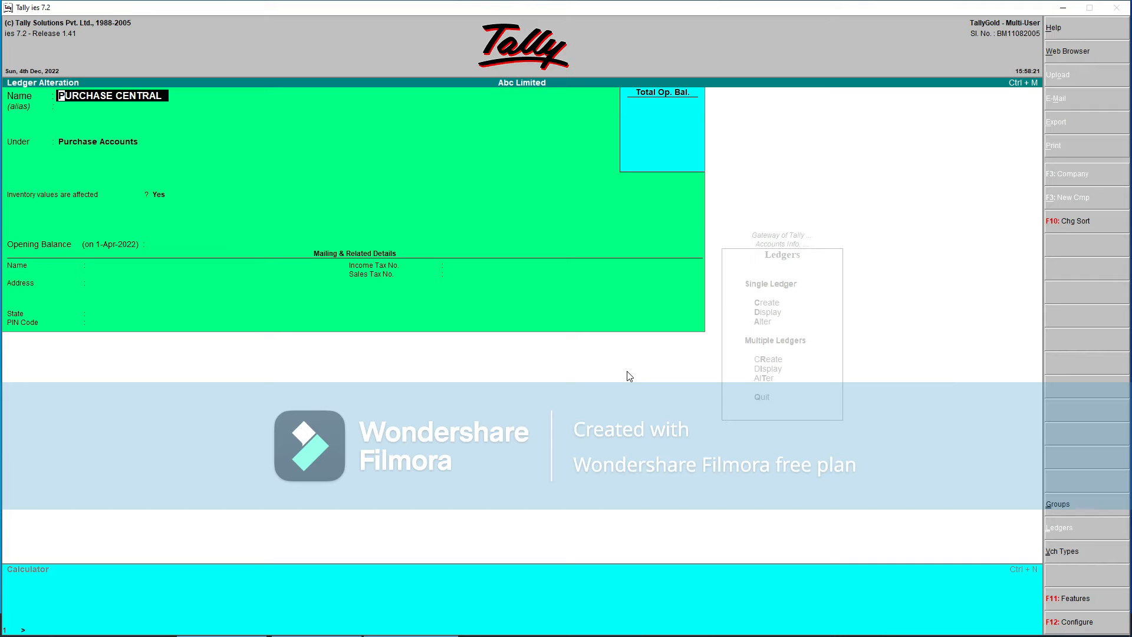
pyautogui.press('Escape')
pyautogui.press('Escape')
# Step: Review the RAJ KAMAL ENTERPRISES ledger in its alteration form and quit it without changes
pyautogui.press('Down')
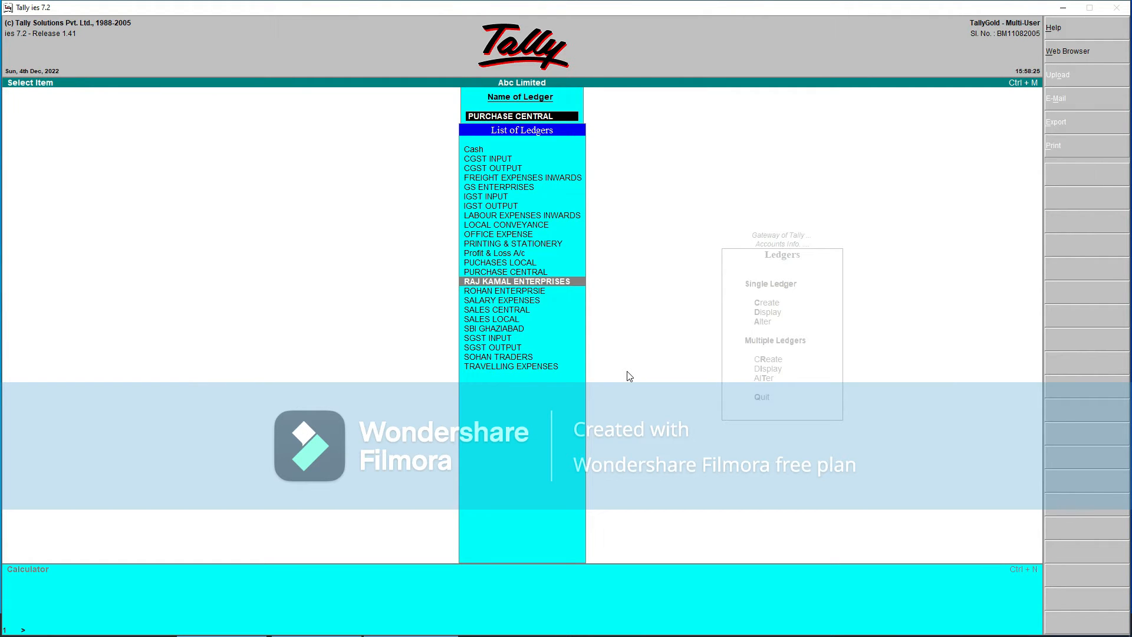
pyautogui.press('Return')
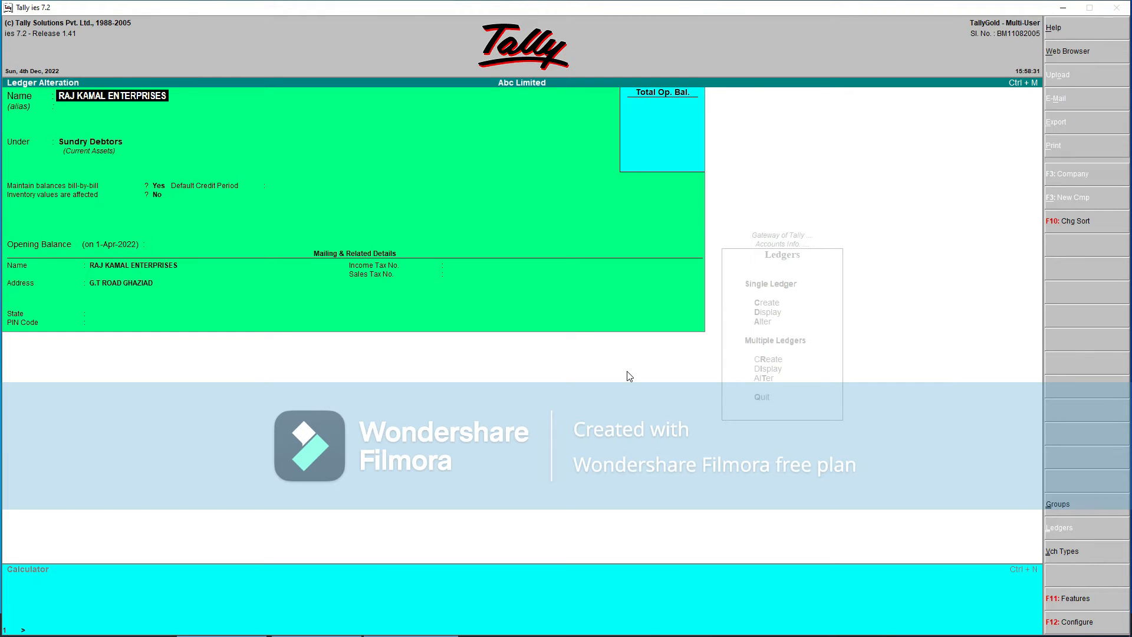
pyautogui.press('Escape')
pyautogui.press('y')
# Step: Review the ROHAN ENTERPRSIE ledger in its alteration form and quit it without changes
pyautogui.press('Down')
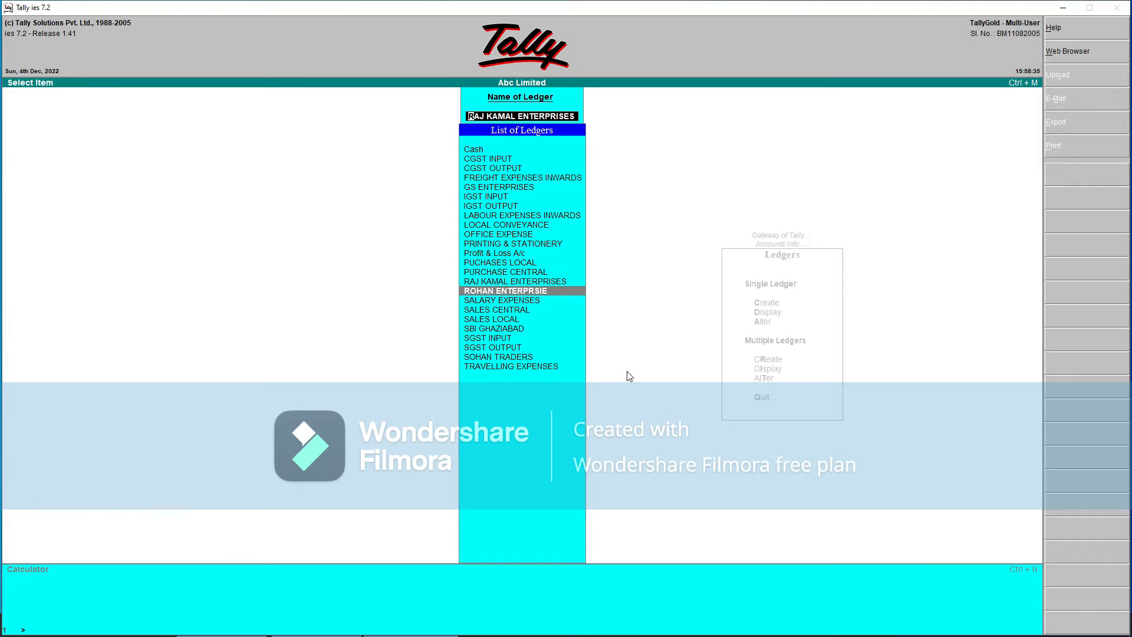
pyautogui.press('Return')
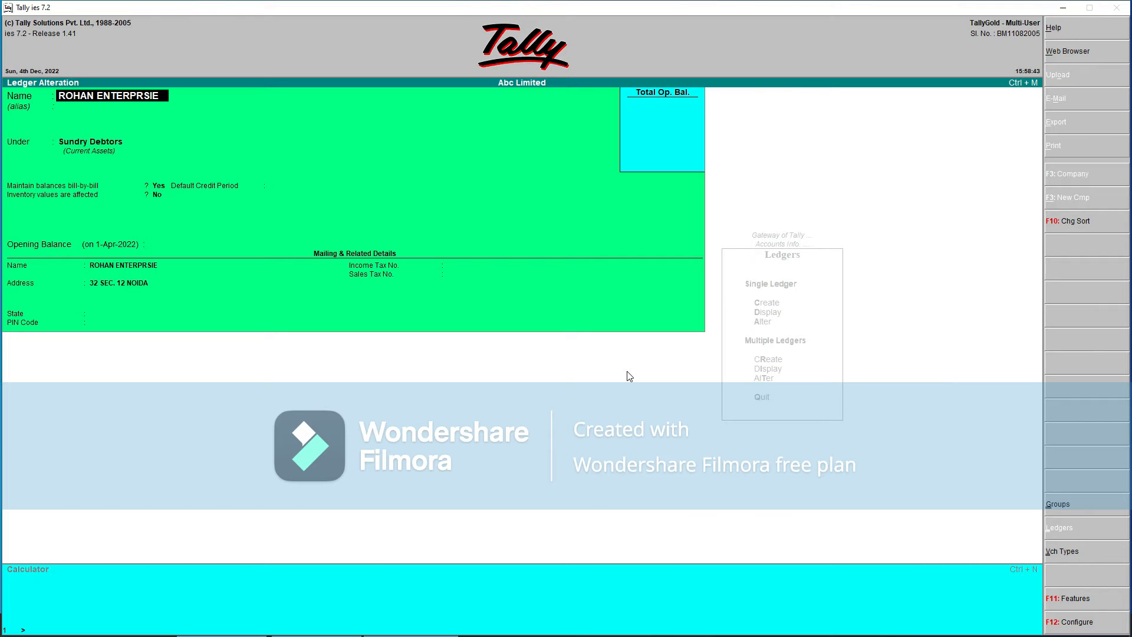
pyautogui.press('Escape')
pyautogui.press('y')
# Step: Review the SALARY EXPENSES ledger in its alteration form and quit it without changes
pyautogui.press('Down')
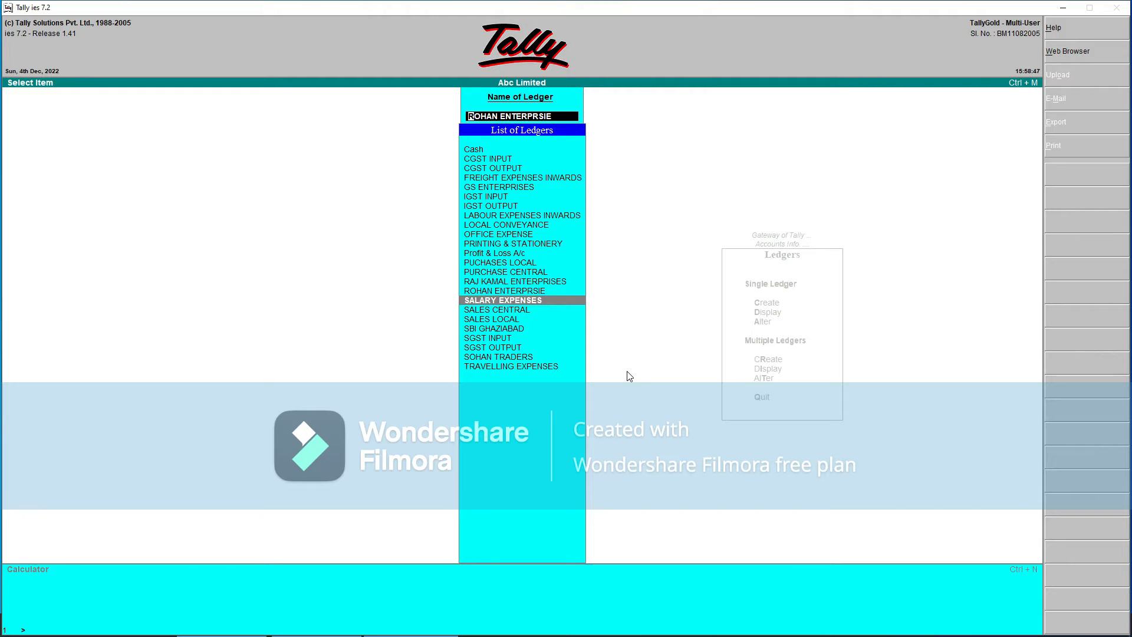
pyautogui.press('Return')
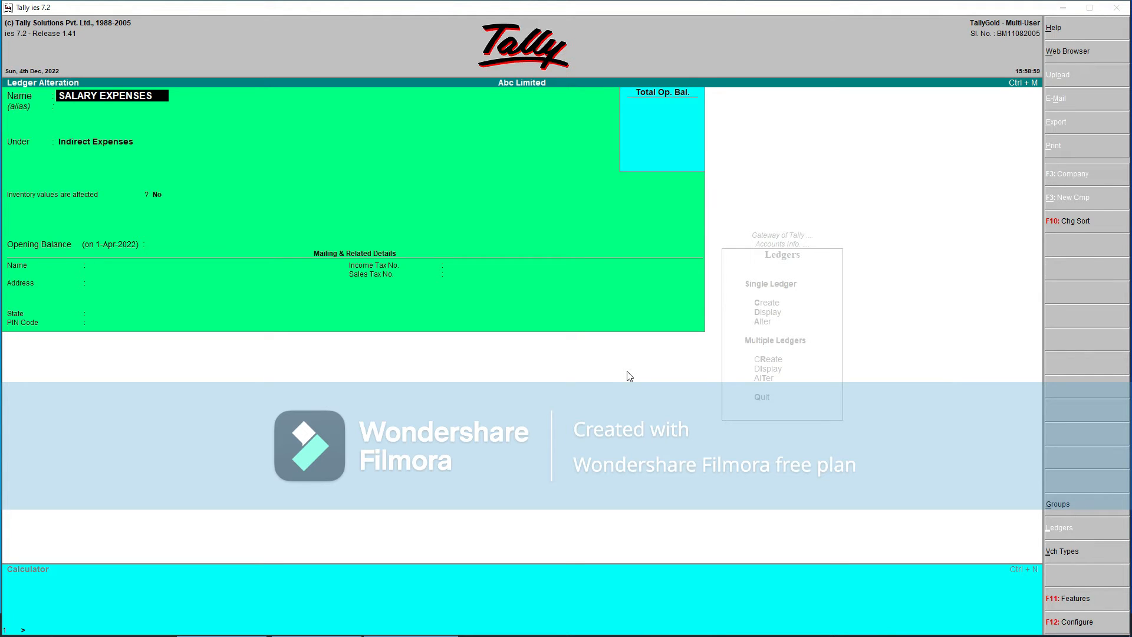
pyautogui.press('Escape')
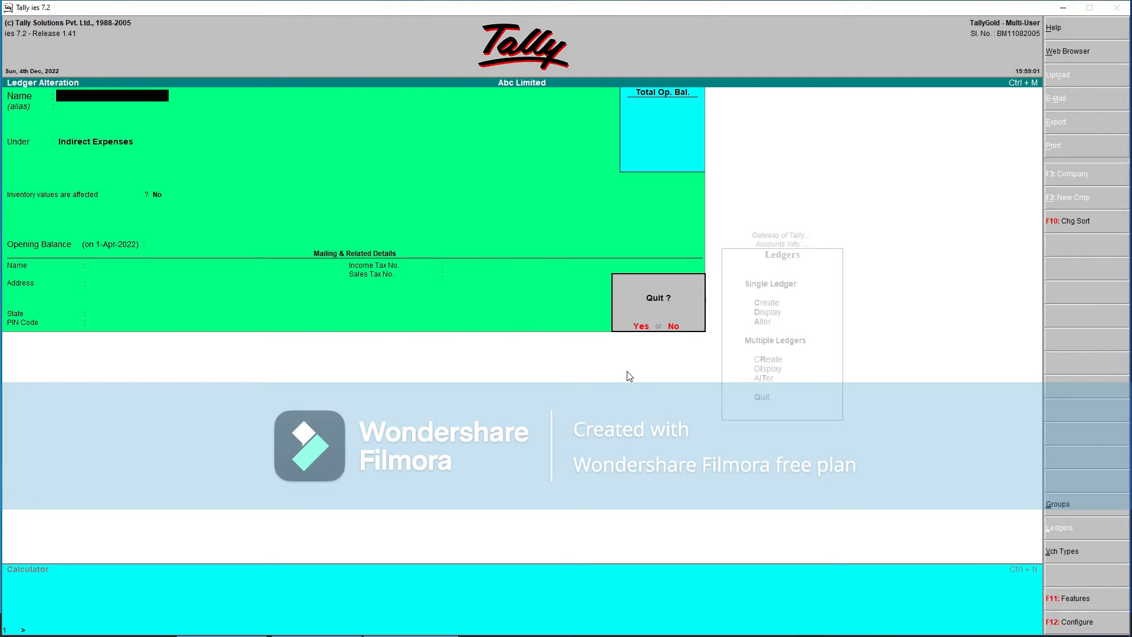
pyautogui.press('y')
# Step: Review the SALES CENTRAL ledger in its alteration form and quit it without changes
pyautogui.press('Down')
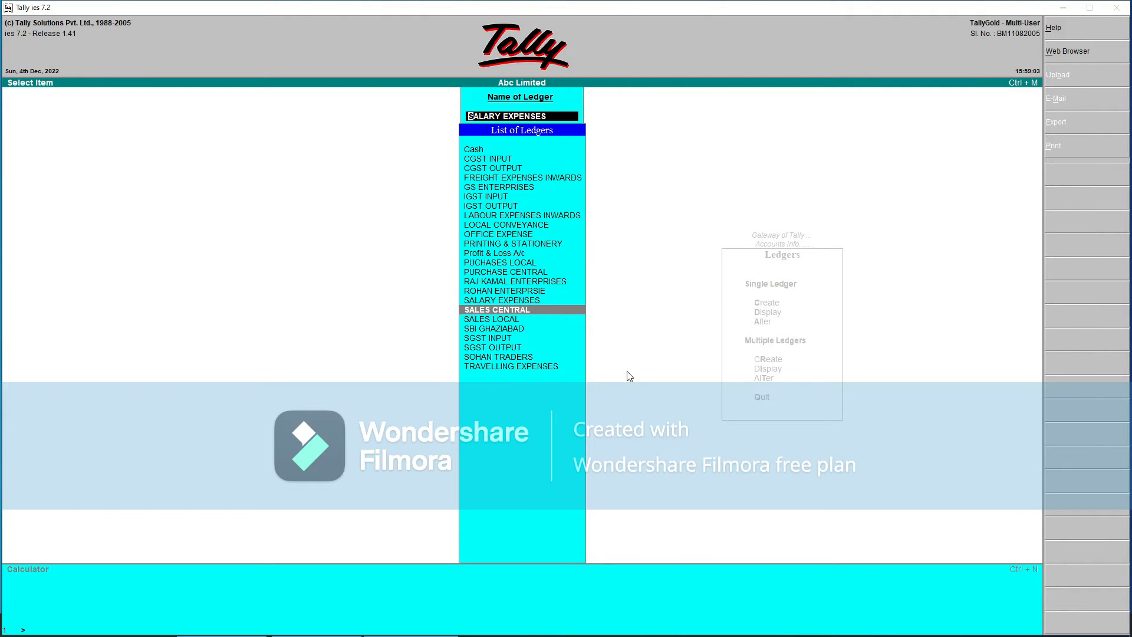
pyautogui.press('Return')
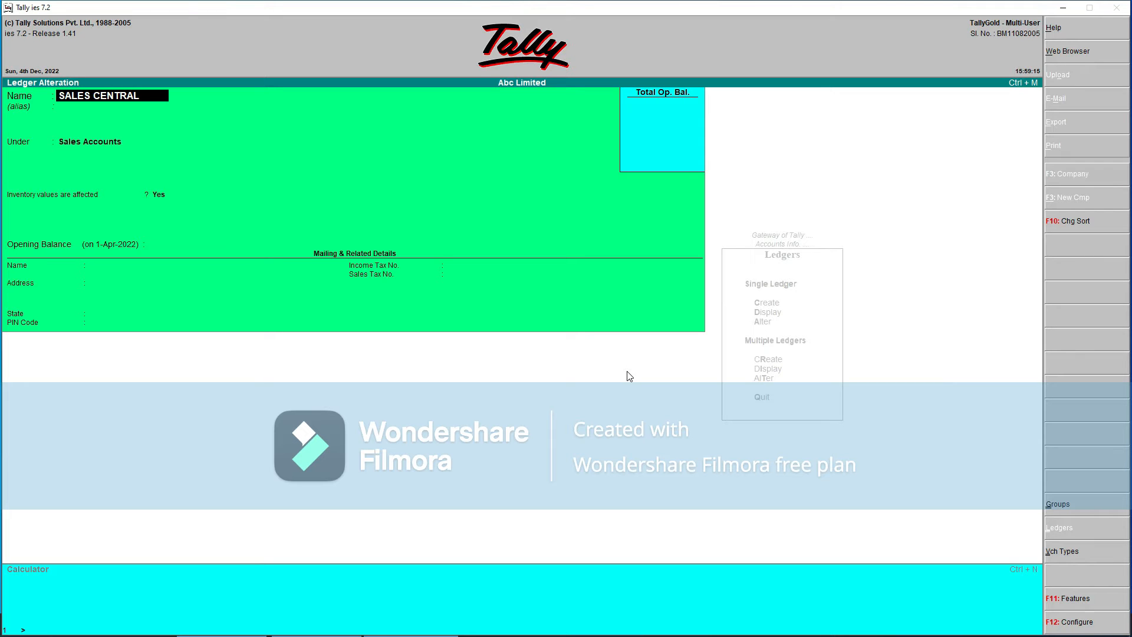
pyautogui.press('BackSpace')
pyautogui.press('Escape')
pyautogui.press('Return')
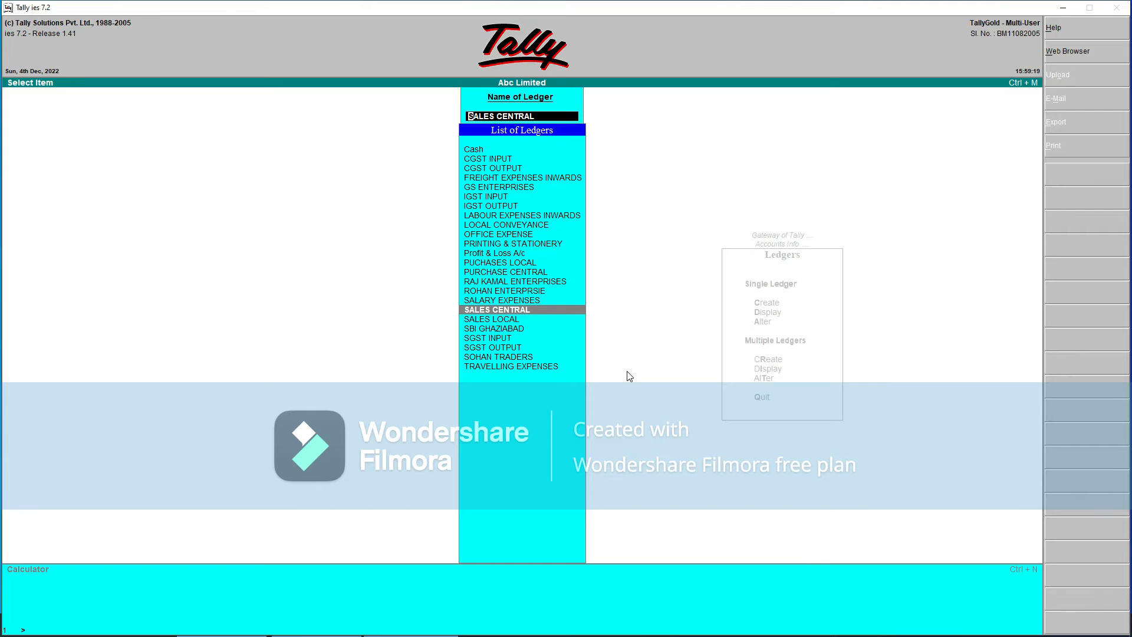
# Step: Review the SALES LOCAL ledger in its alteration form and quit it without changes
pyautogui.press('Down')
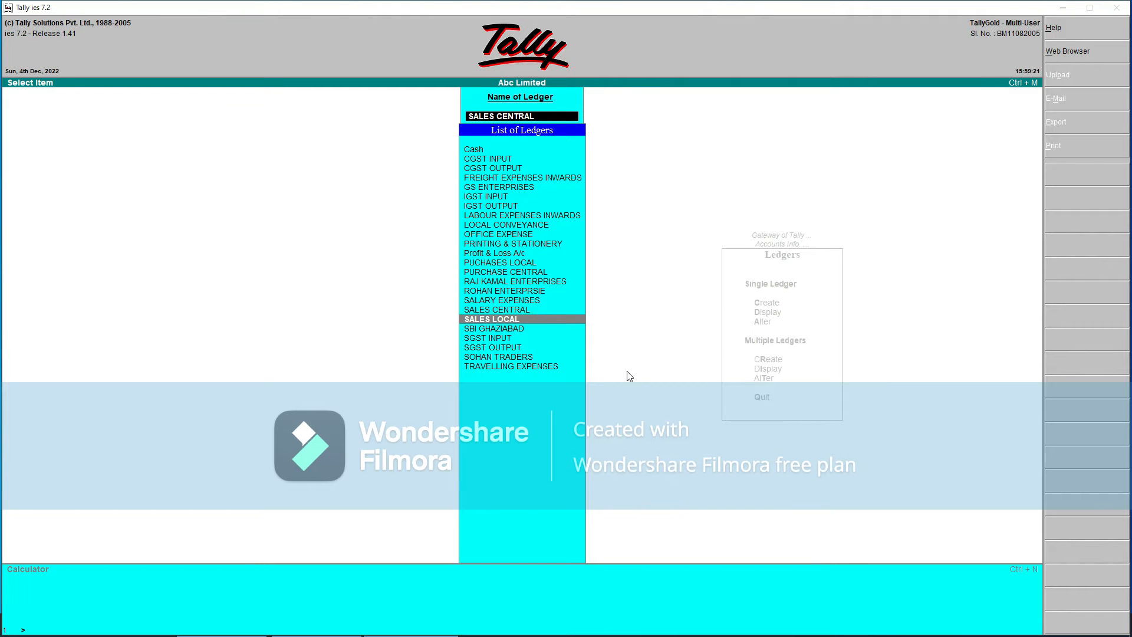
pyautogui.press('Return')
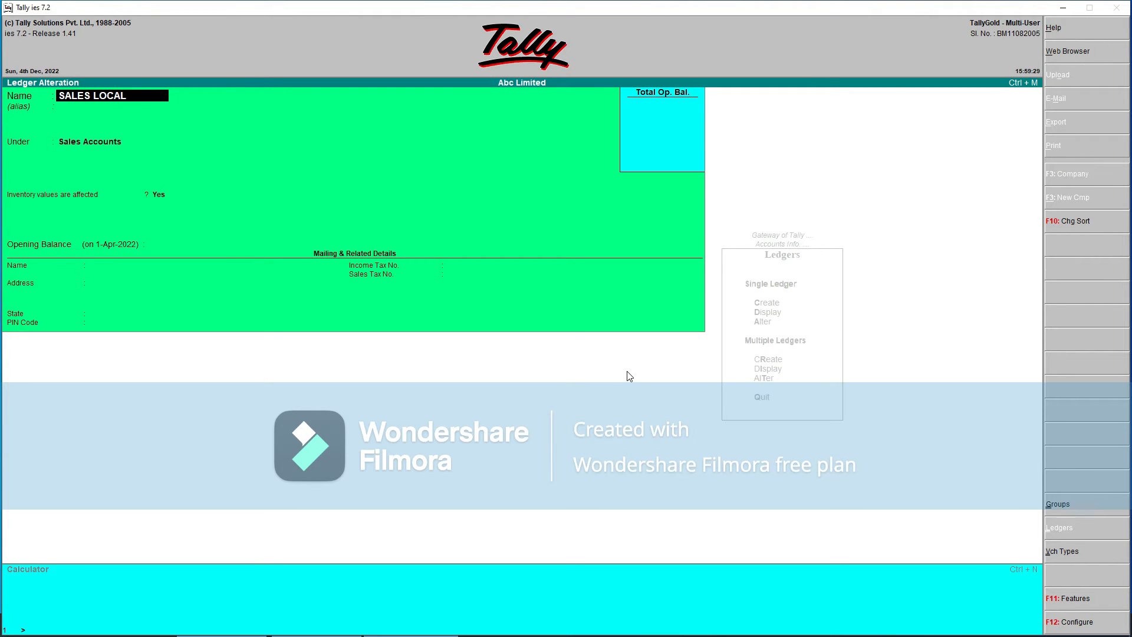
pyautogui.press('Escape')
pyautogui.press('Return')
# Step: Review the SBI GHAZIABAD bank ledger in its alteration form and quit it without changes
pyautogui.press('Down')
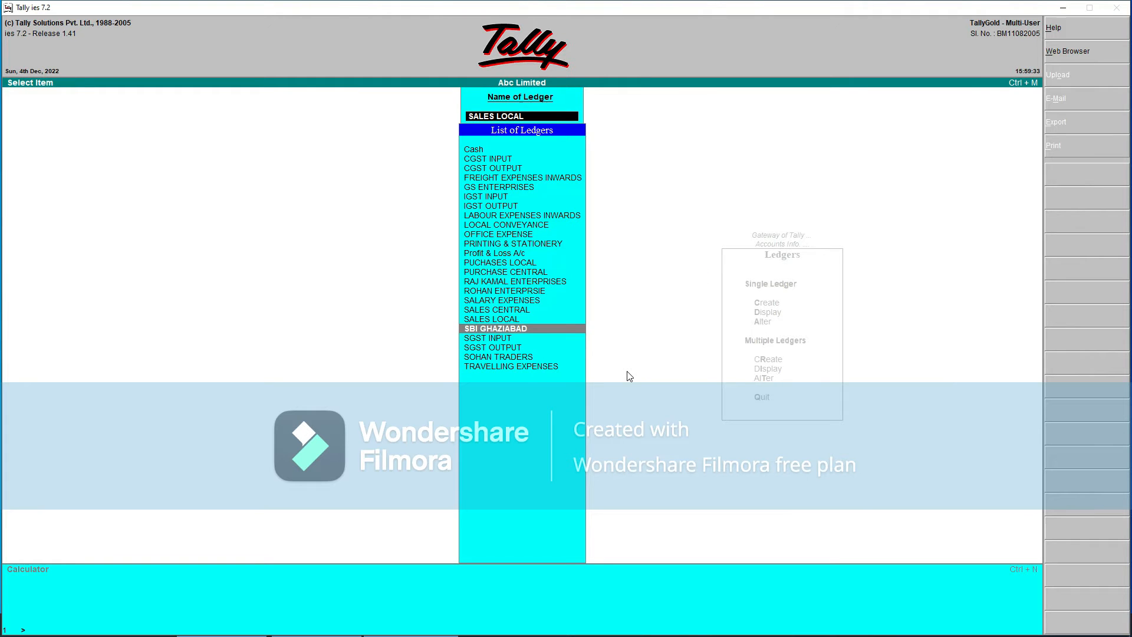
pyautogui.press('Return')
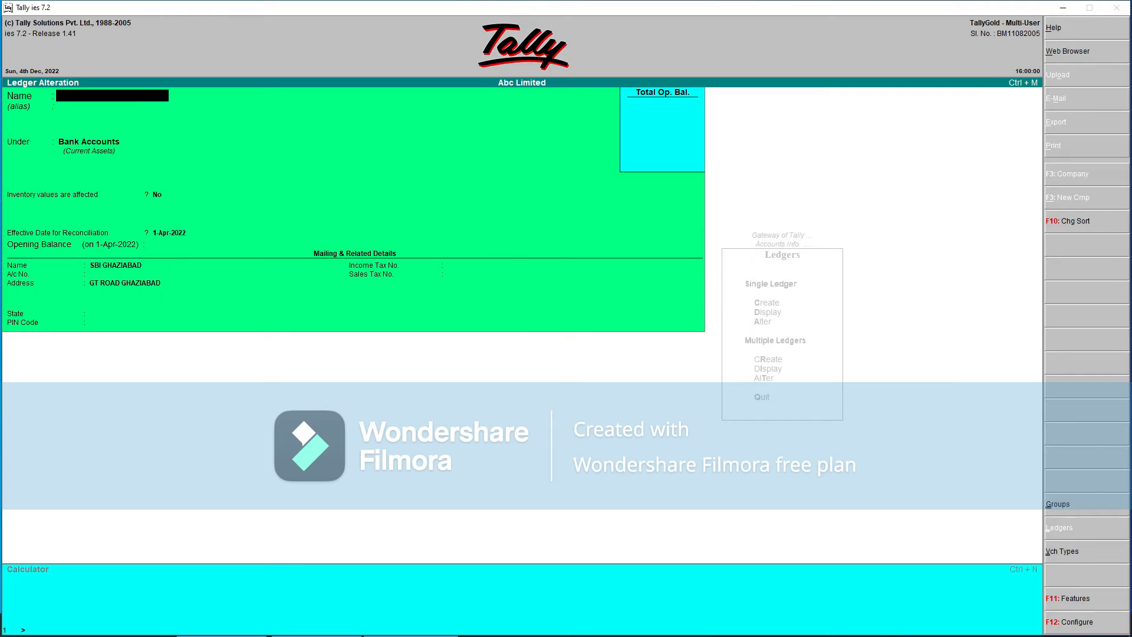
pyautogui.press('Escape')
pyautogui.press('Return')
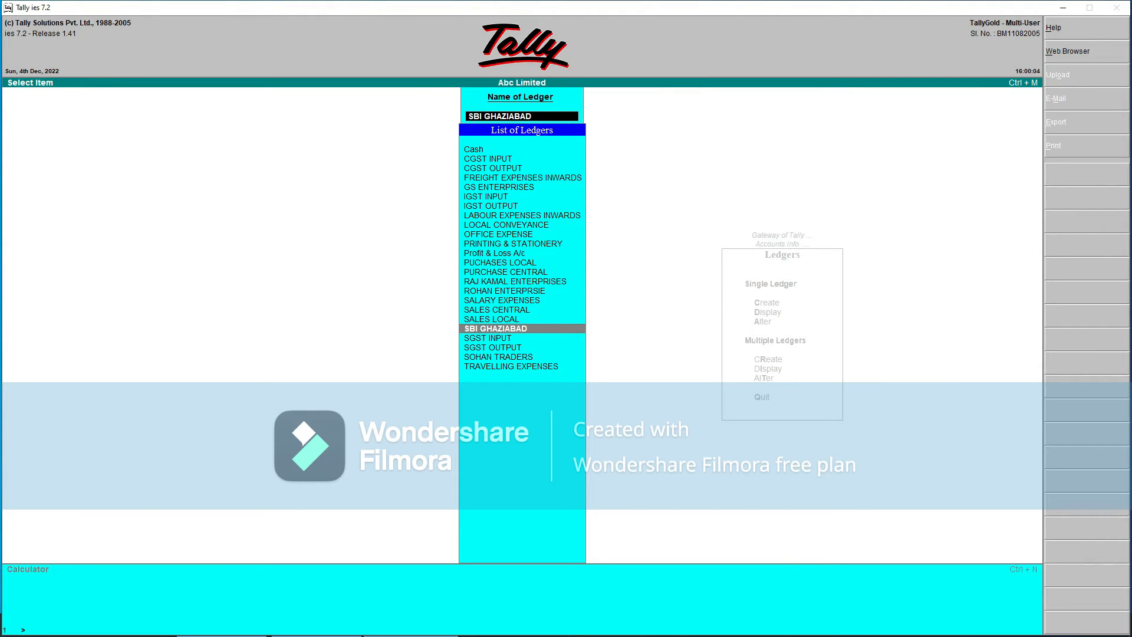
# Step: Review the SGST INPUT ledger in its alteration form and quit it without changes
pyautogui.press('Down')
pyautogui.press('Return')
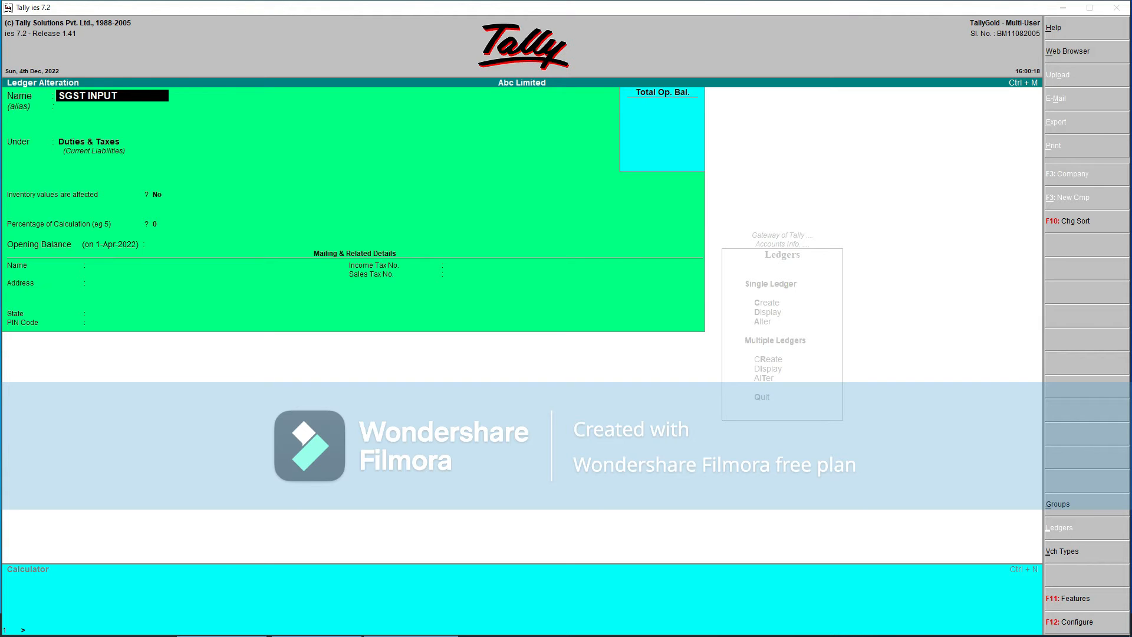
pyautogui.press('BackSpace')
pyautogui.press('Escape')
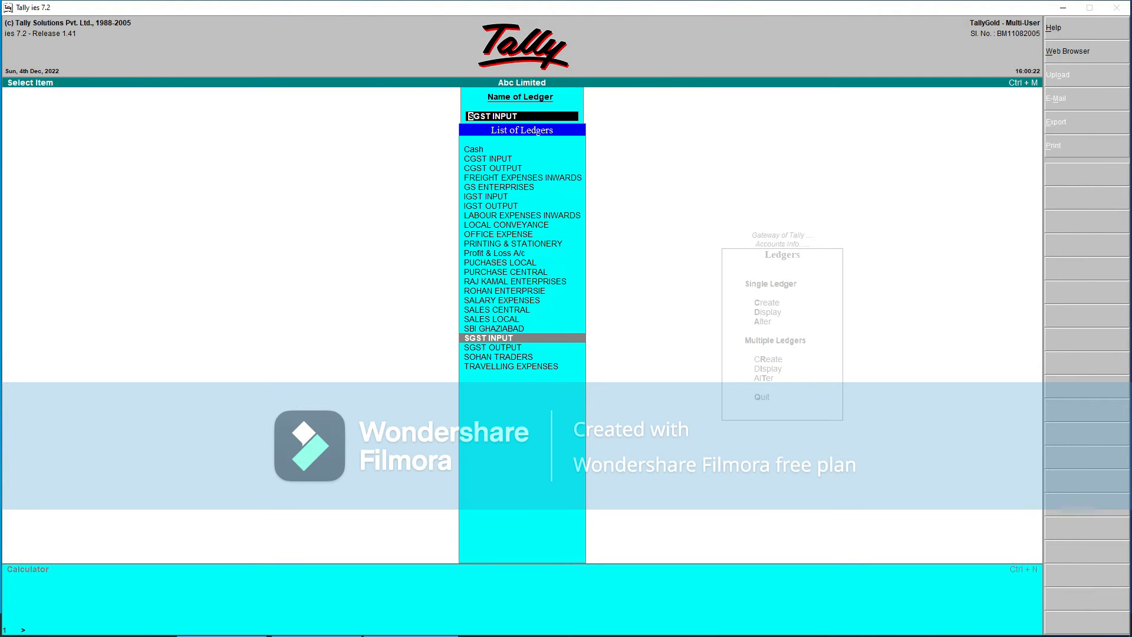
# Step: Review the SGST OUTPUT ledger in its alteration form and quit it without changes
pyautogui.press('Down')
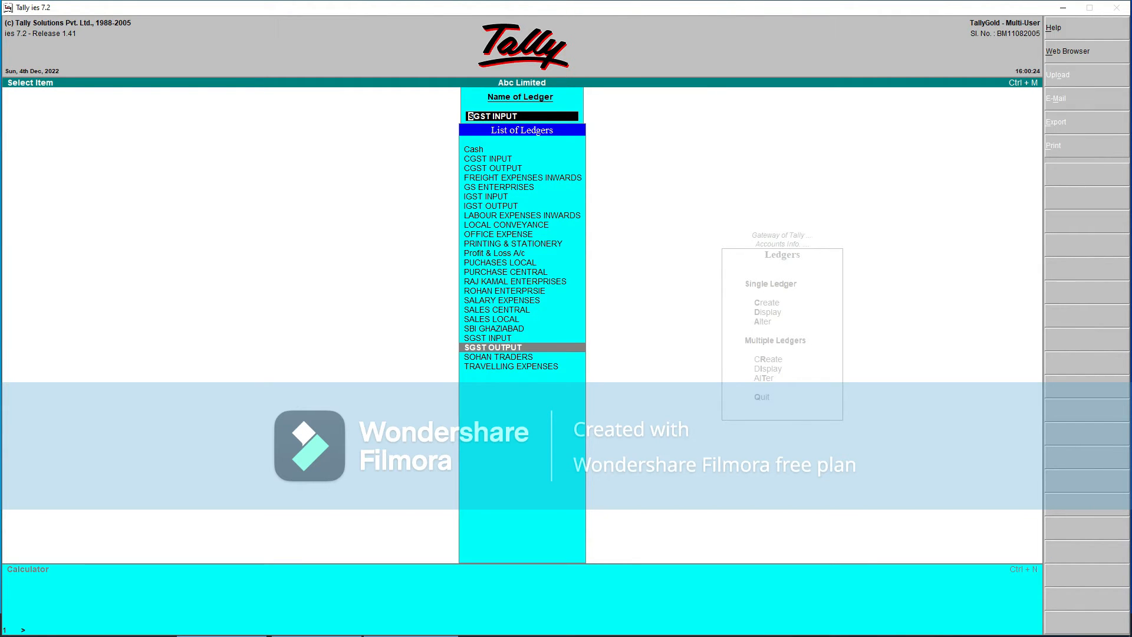
pyautogui.press('Return')
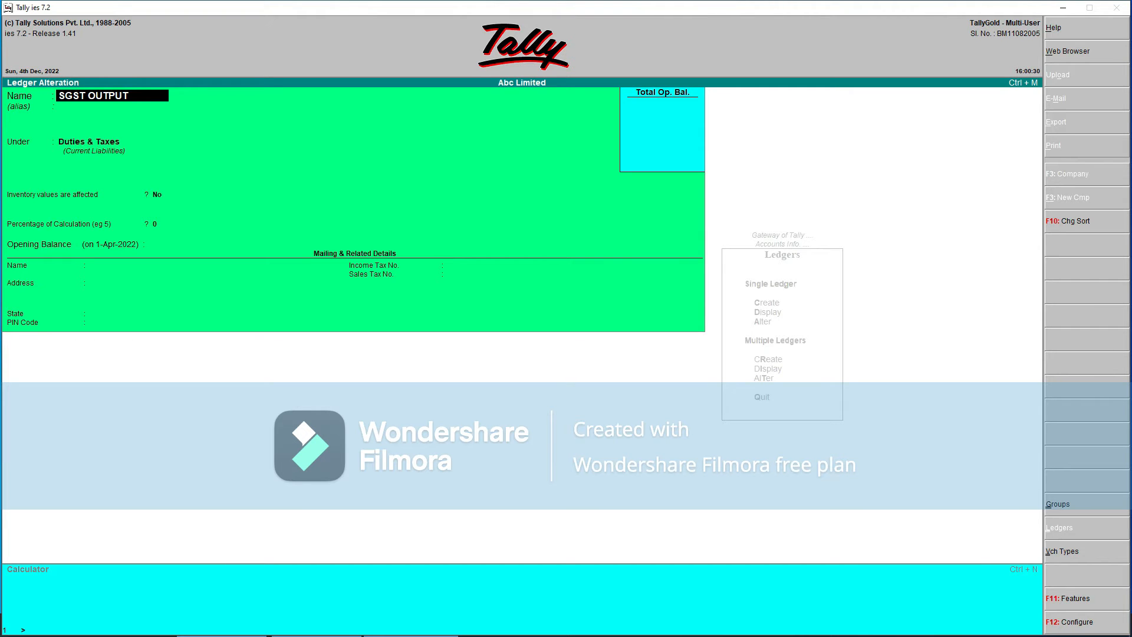
pyautogui.press('Escape')
pyautogui.press('y')
# Step: Review the SOHAN TRADERS ledger in its alteration form and quit it without changes
pyautogui.press('Down')
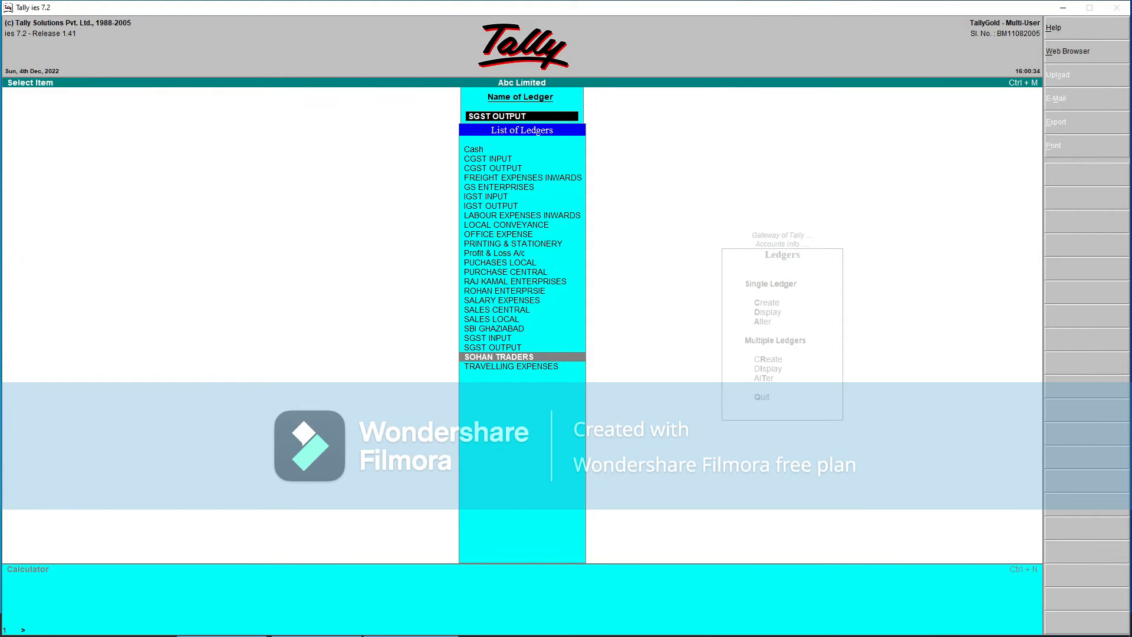
pyautogui.press('Return')
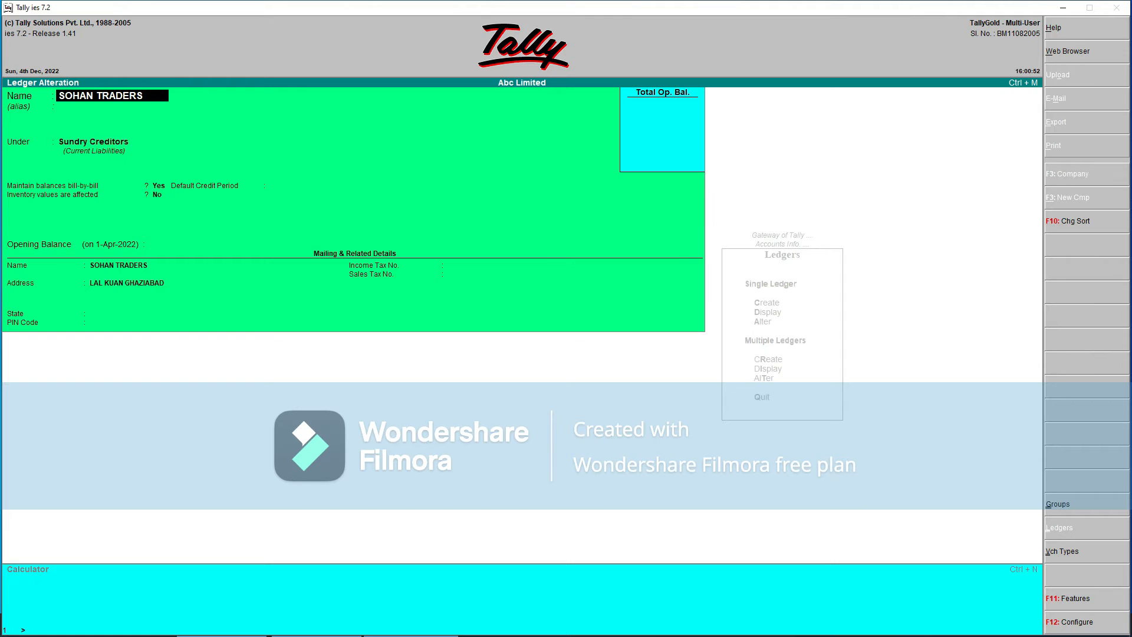
pyautogui.press('Escape')
pyautogui.press('y')
# Step: Finish the ledger review at TRAVELLING EXPENSES, the last ledger, and return to the Gateway of Tally
pyautogui.press('Down')
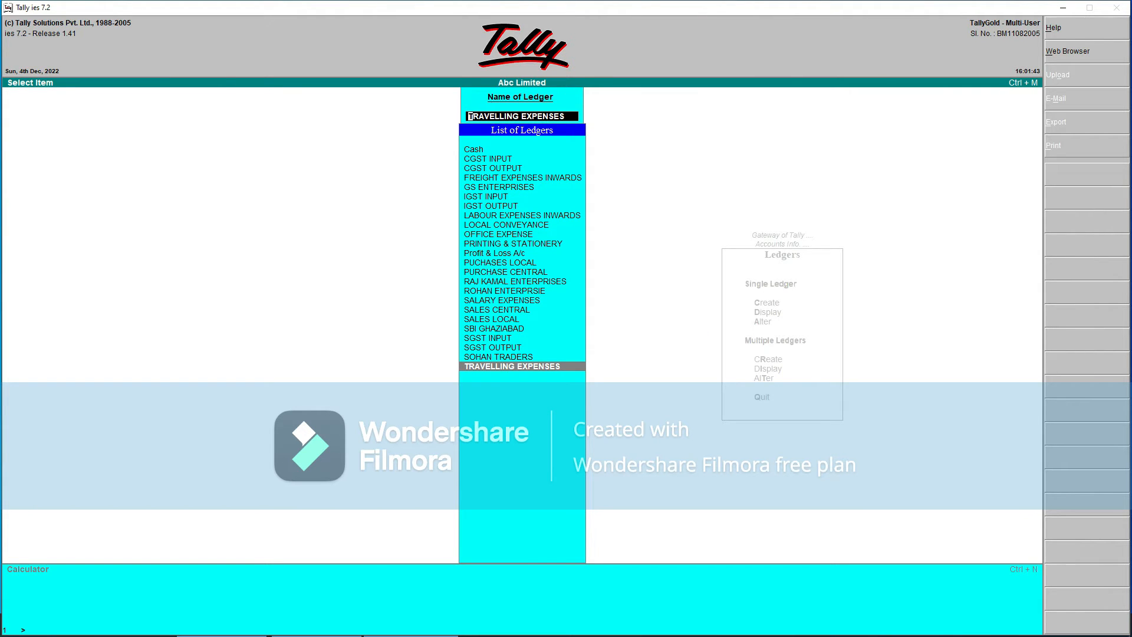
pyautogui.press('Escape')
pyautogui.press('Escape')
pyautogui.press('Escape')
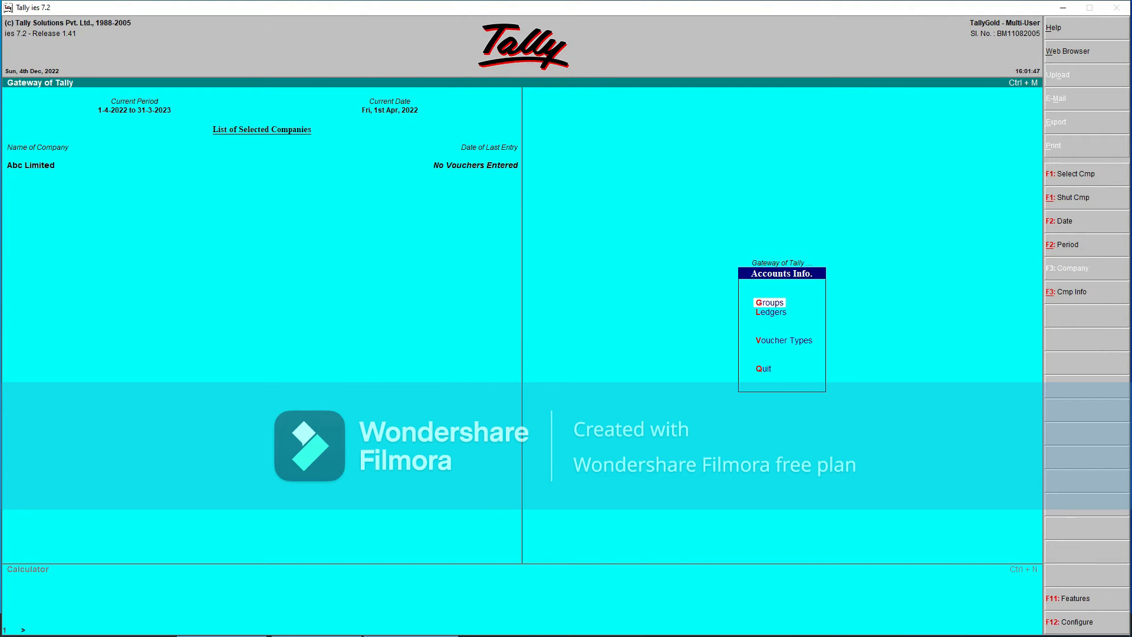
pyautogui.press('Escape')
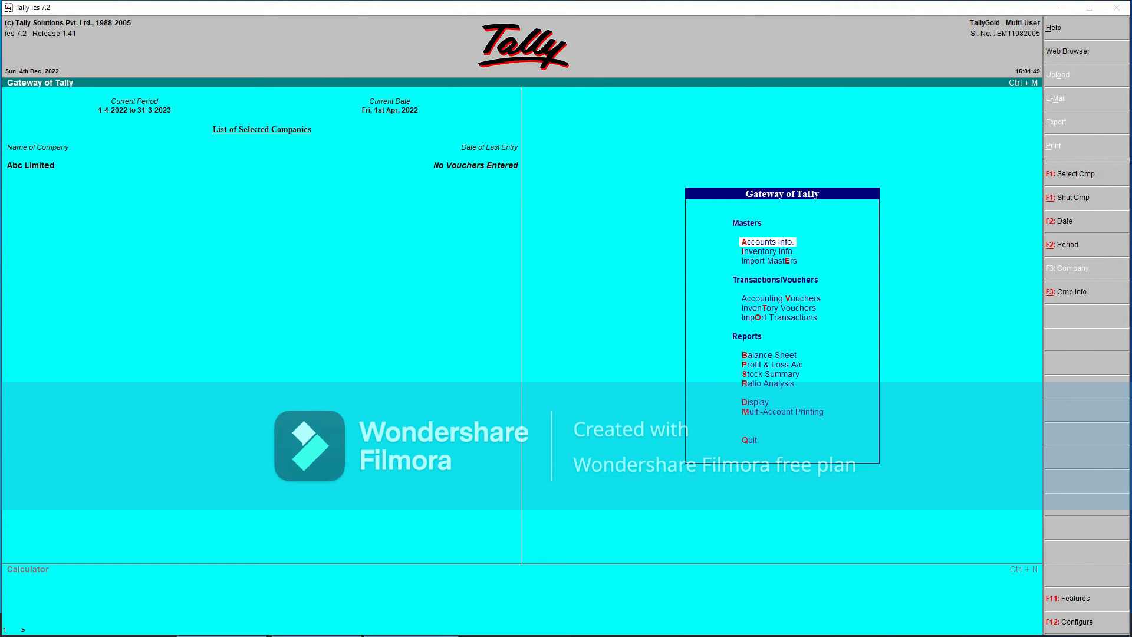
# Step: Open the creation form for a single stock item from the inventory masters
pyautogui.press('Down')
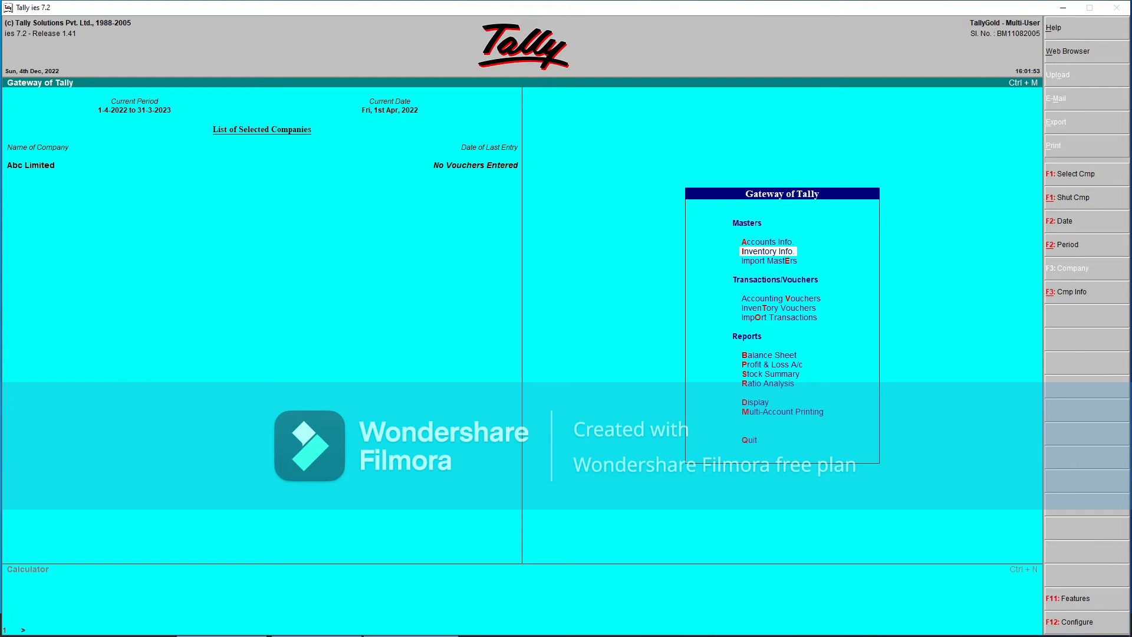
pyautogui.press('Return')
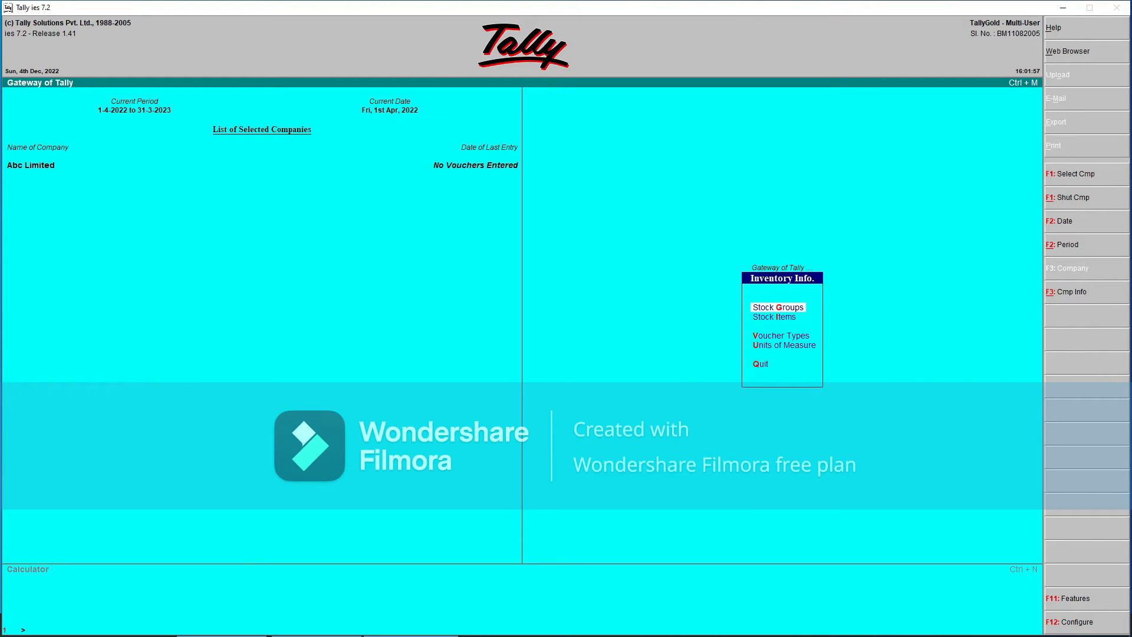
pyautogui.press('Down')
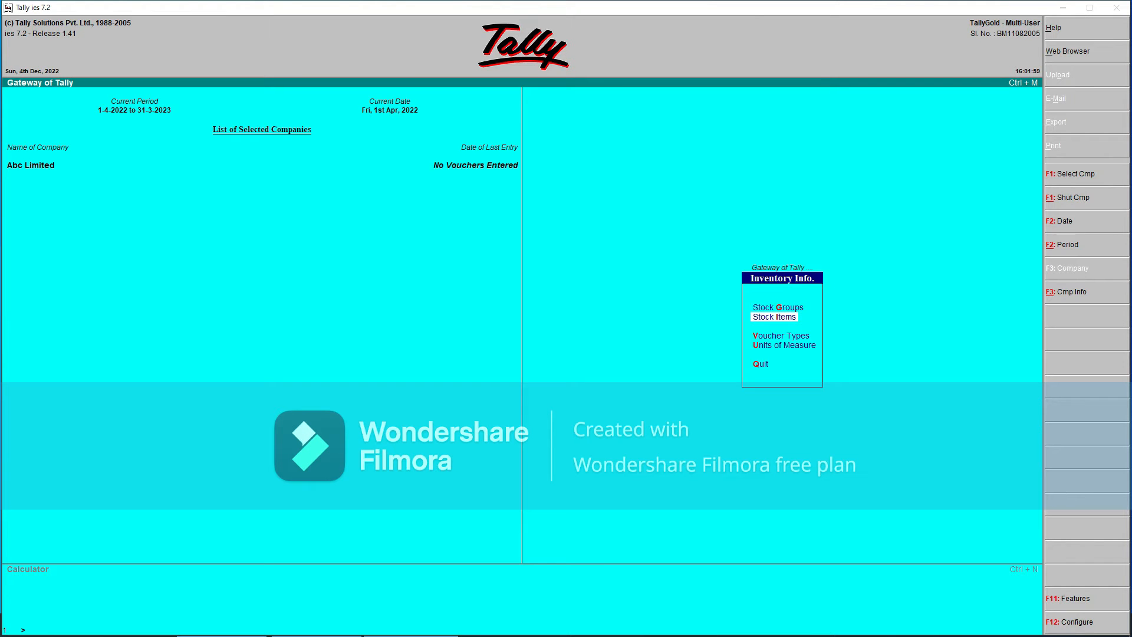
pyautogui.press('Return')
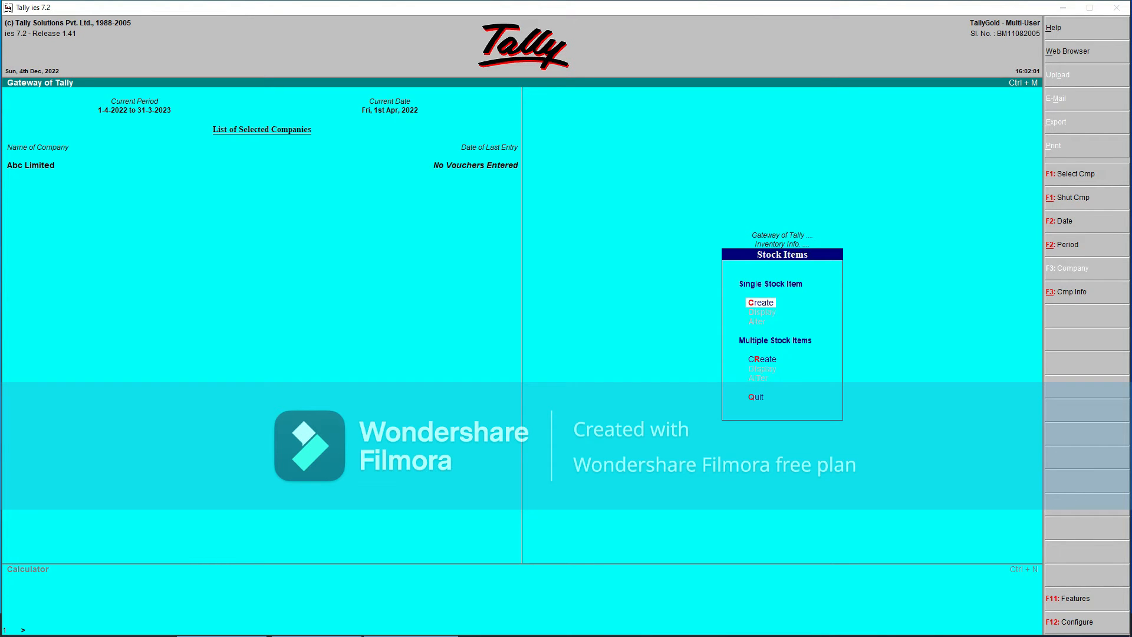
pyautogui.press('Return')
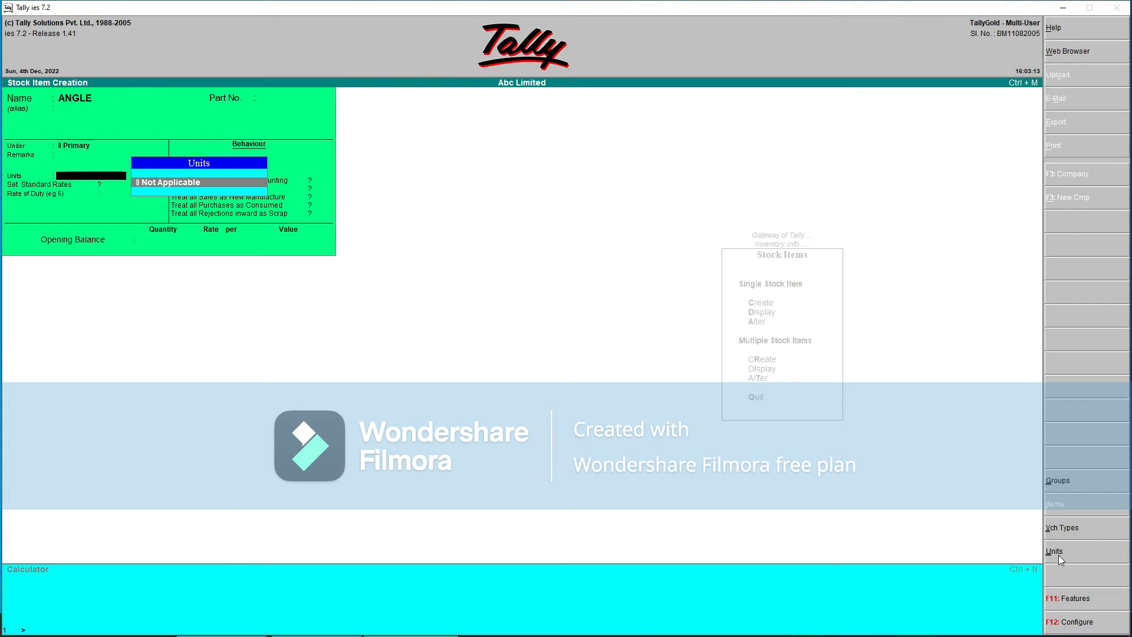
# Step: Create a simple unit with symbol T, formal name TONS and 3 decimal places, and return to Stock Items
pyautogui.click(1058, 554)
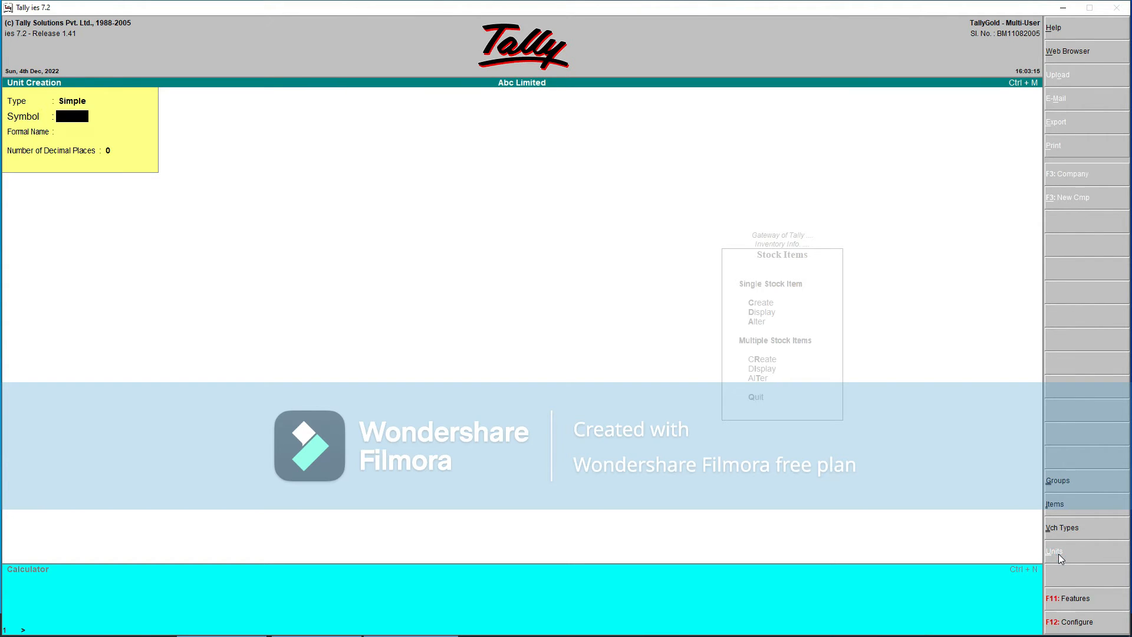
pyautogui.write('T')
pyautogui.press('Return')
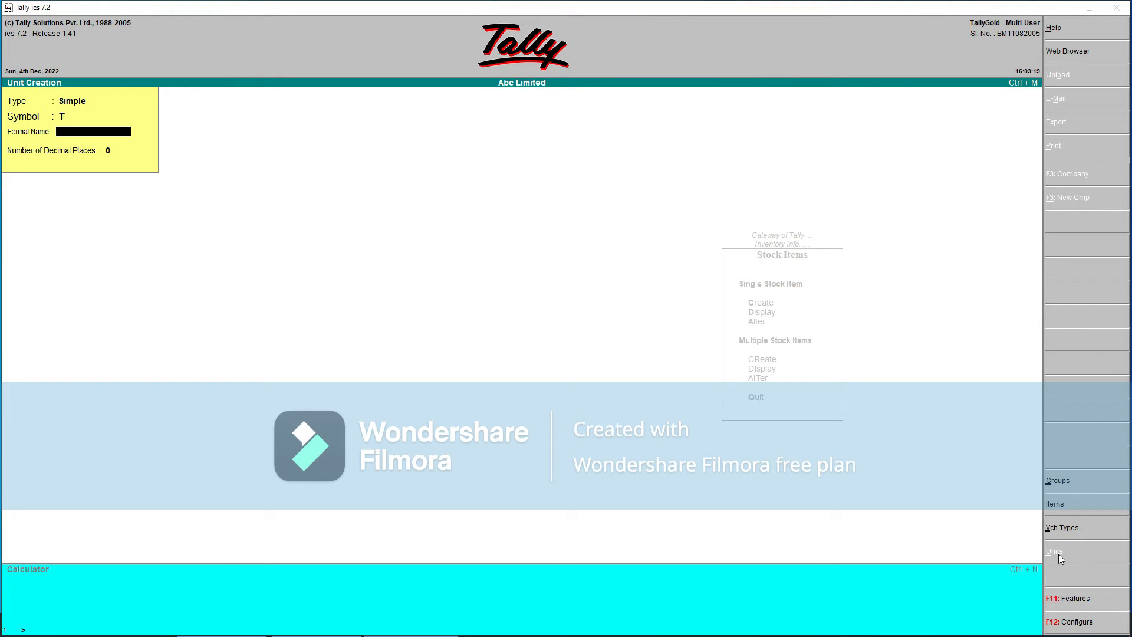
pyautogui.write('TONS')
pyautogui.press('Return')
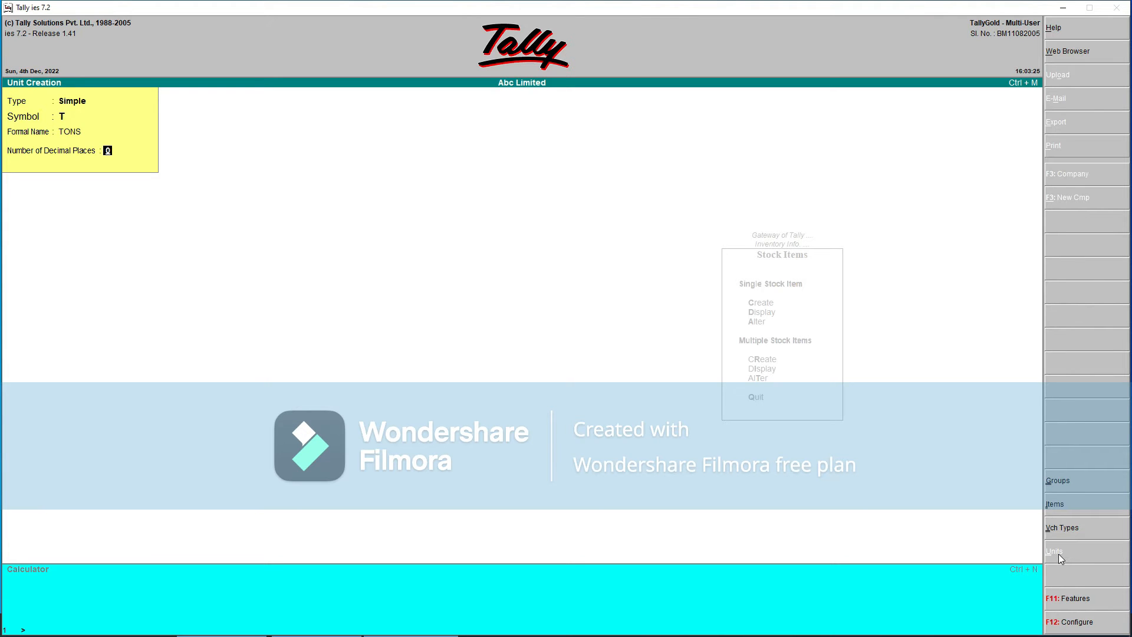
pyautogui.write('3')
pyautogui.press('Return')
pyautogui.press('Return')
pyautogui.press('Escape')
pyautogui.press('Return')
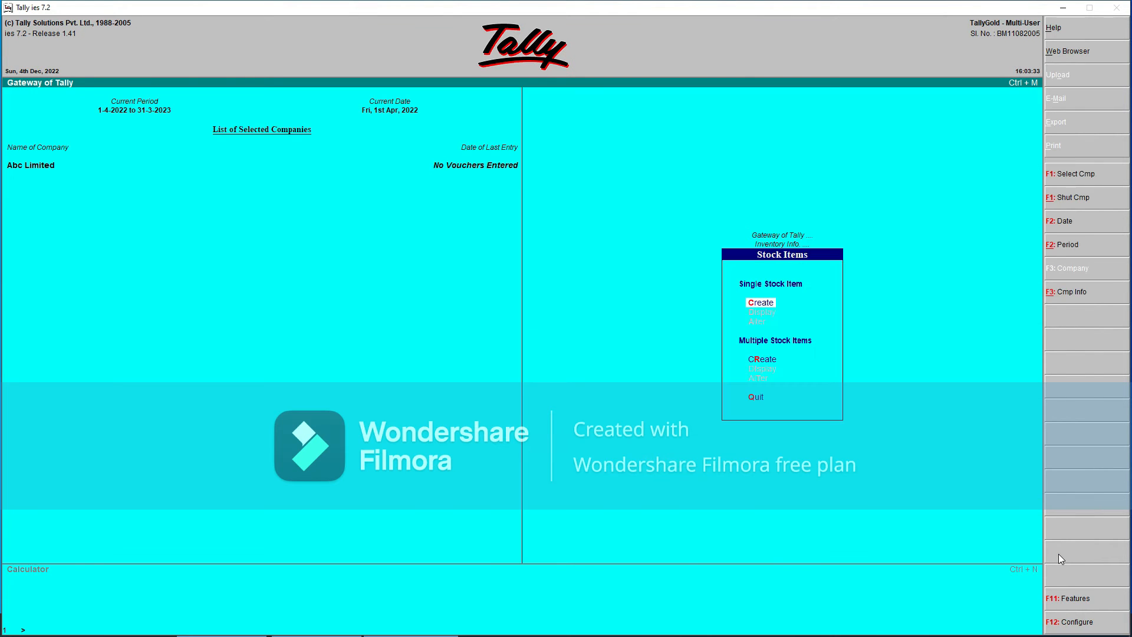
# Step: Start a single stock item named ANGLE under Primary, without alias or part number, with T (TONS) as its unit
pyautogui.press('Return')
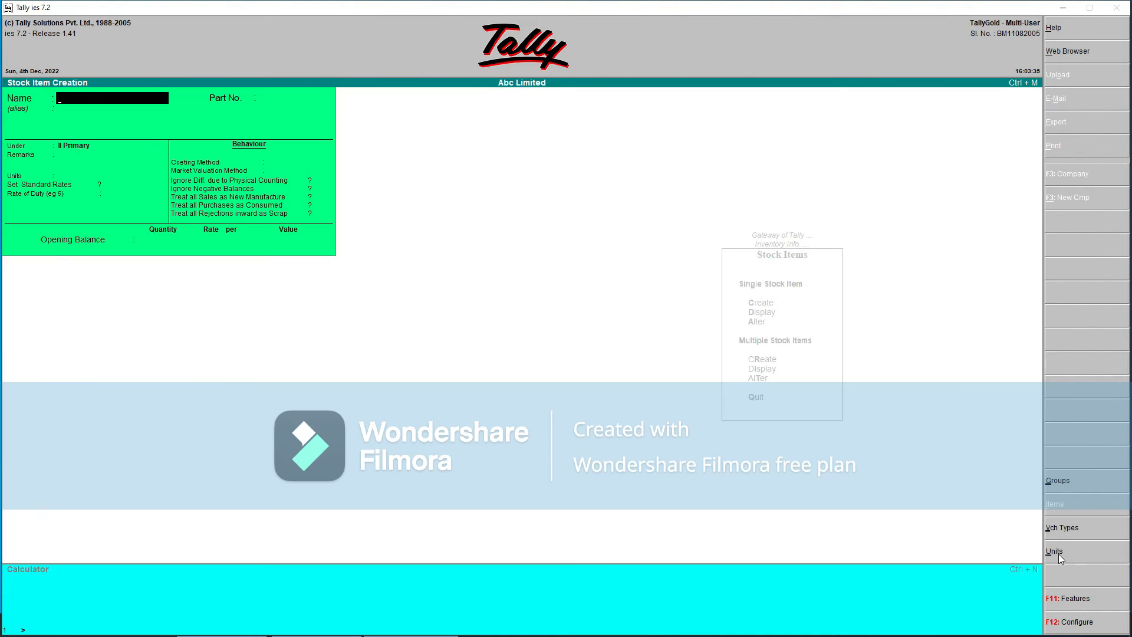
pyautogui.write('ANGLE')
pyautogui.press('Return')
pyautogui.press('Return')
pyautogui.press('Return')
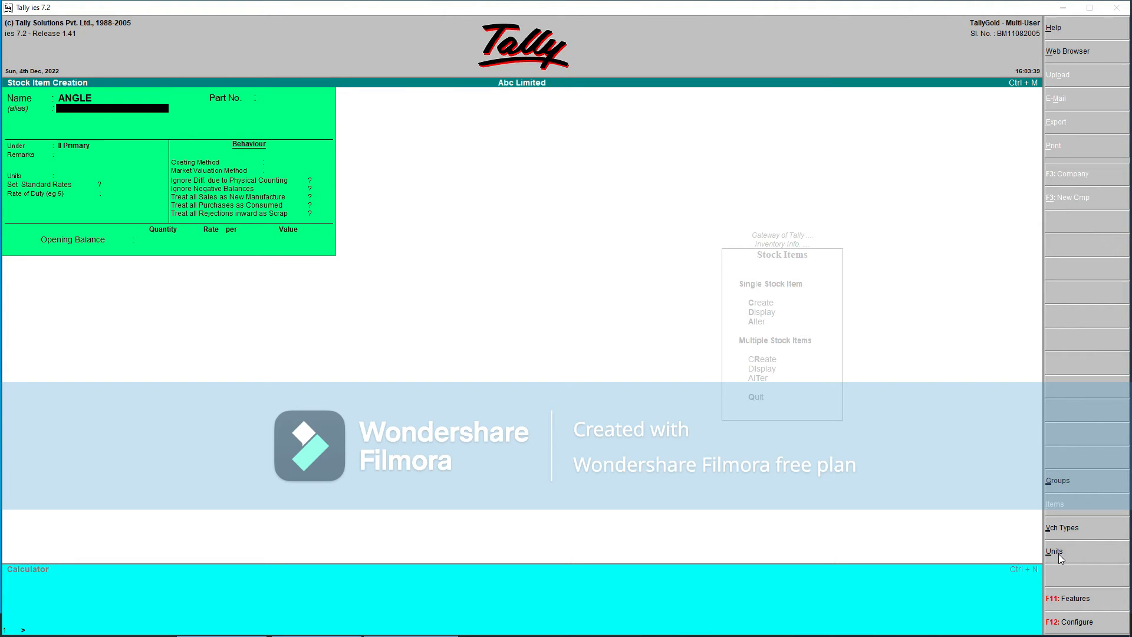
pyautogui.press('Return')
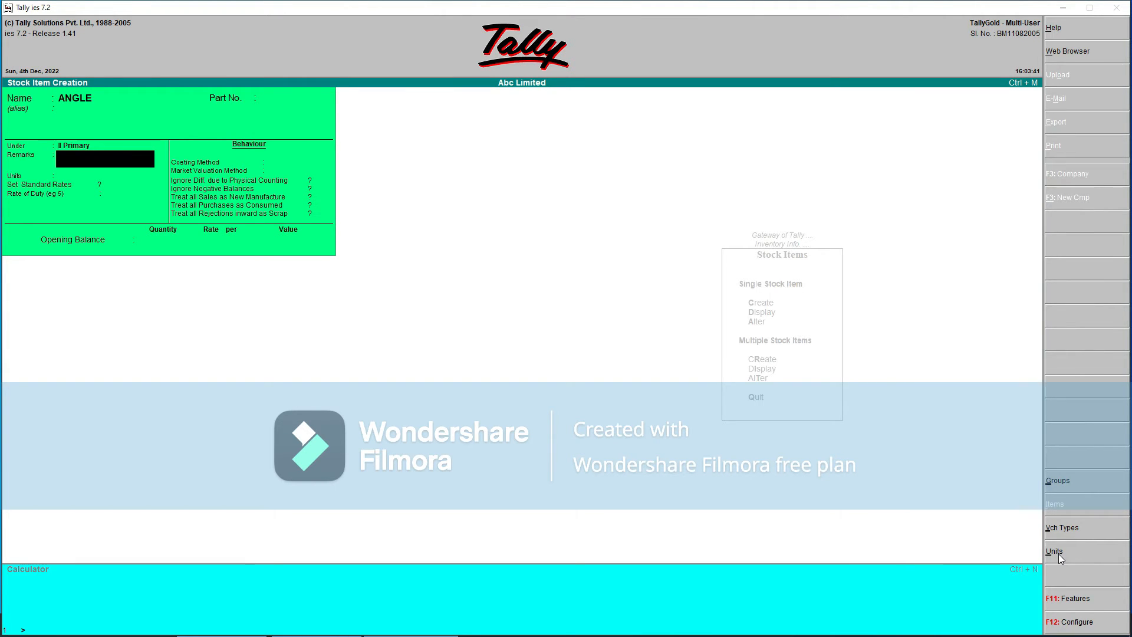
pyautogui.press('Return')
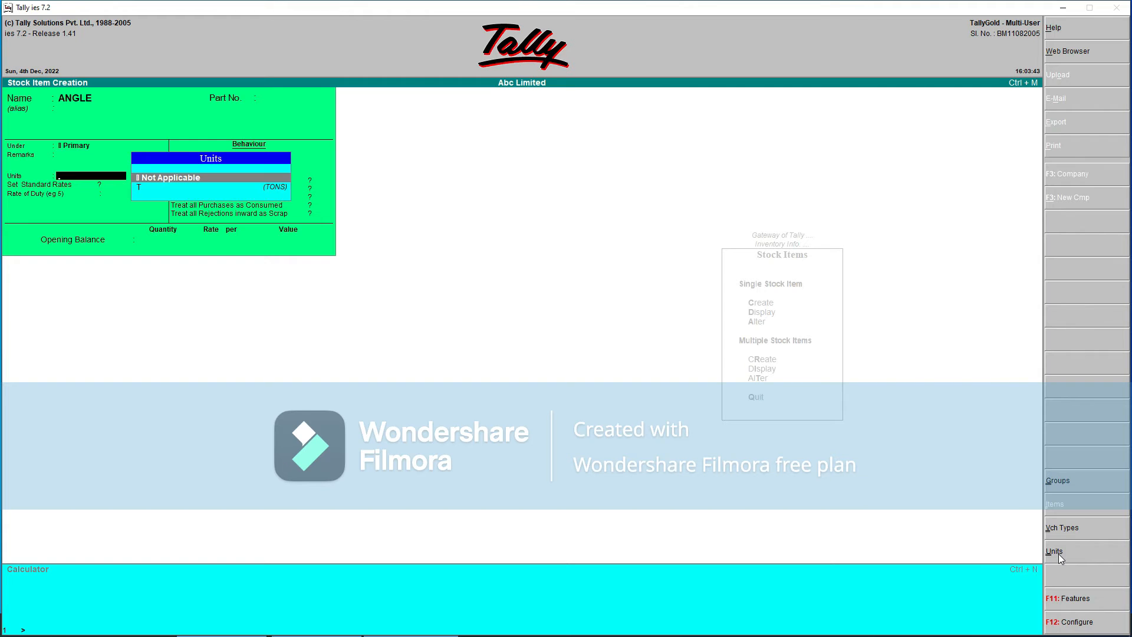
pyautogui.press('Down')
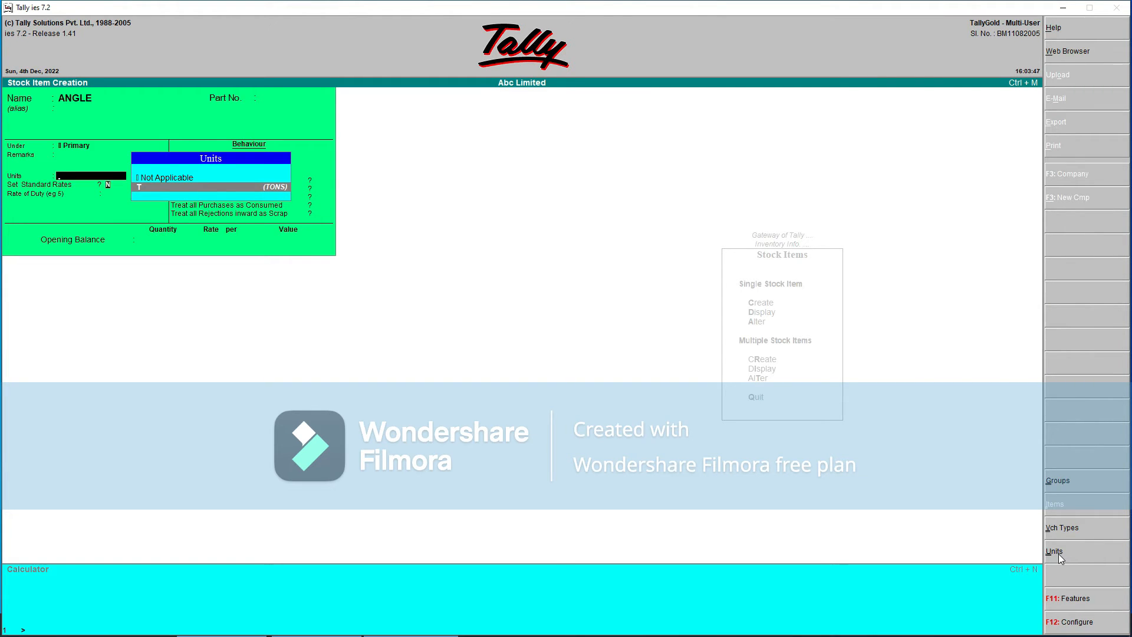
pyautogui.press('Return')
# Step: Keep the default rates, costing and behaviour settings for ANGLE, leave its opening balance empty, and save the item
pyautogui.press('Return')
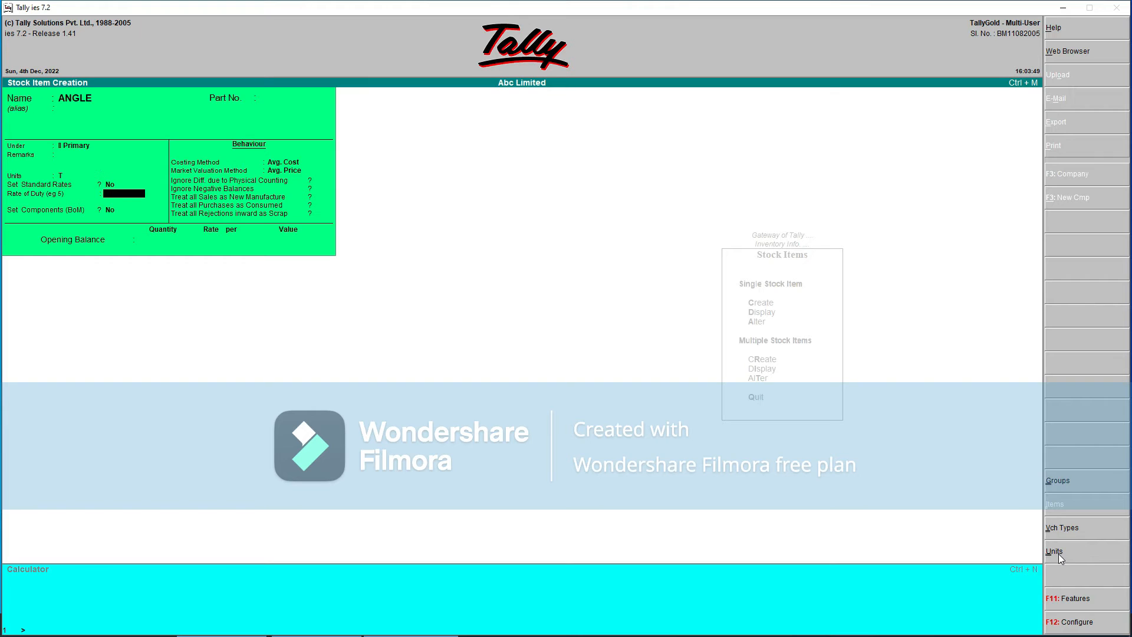
pyautogui.press('Return')
pyautogui.press('Return')
pyautogui.press('Return')
pyautogui.press('Return')
pyautogui.press('Return')
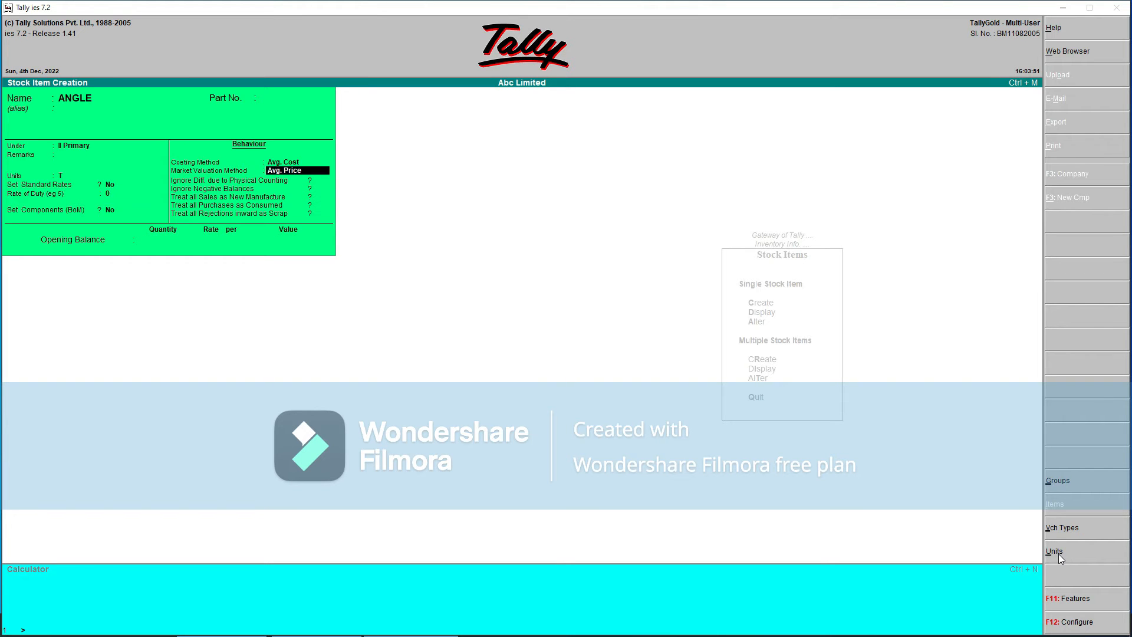
pyautogui.press('Return')
pyautogui.press('Return')
pyautogui.press('Return')
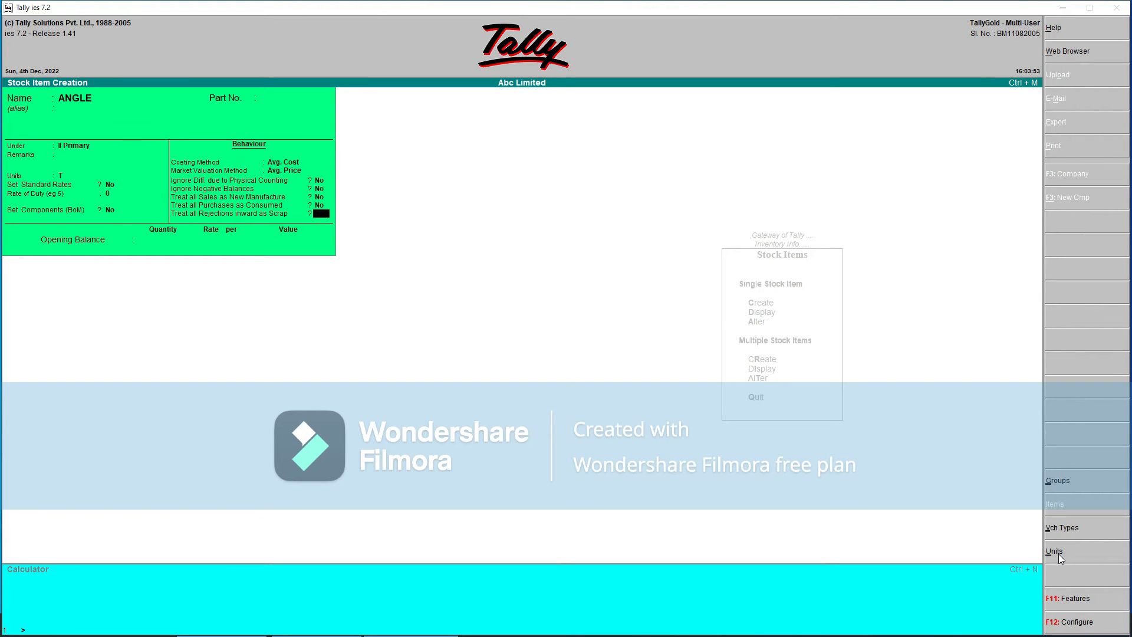
pyautogui.press('Return')
pyautogui.press('Return')
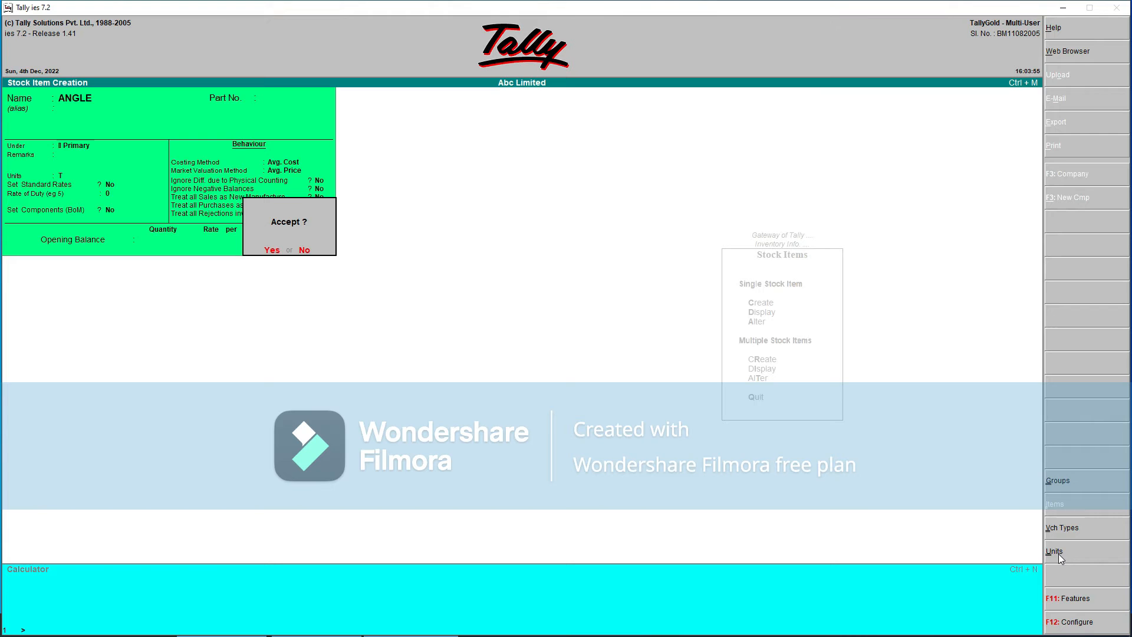
pyautogui.press('Return')
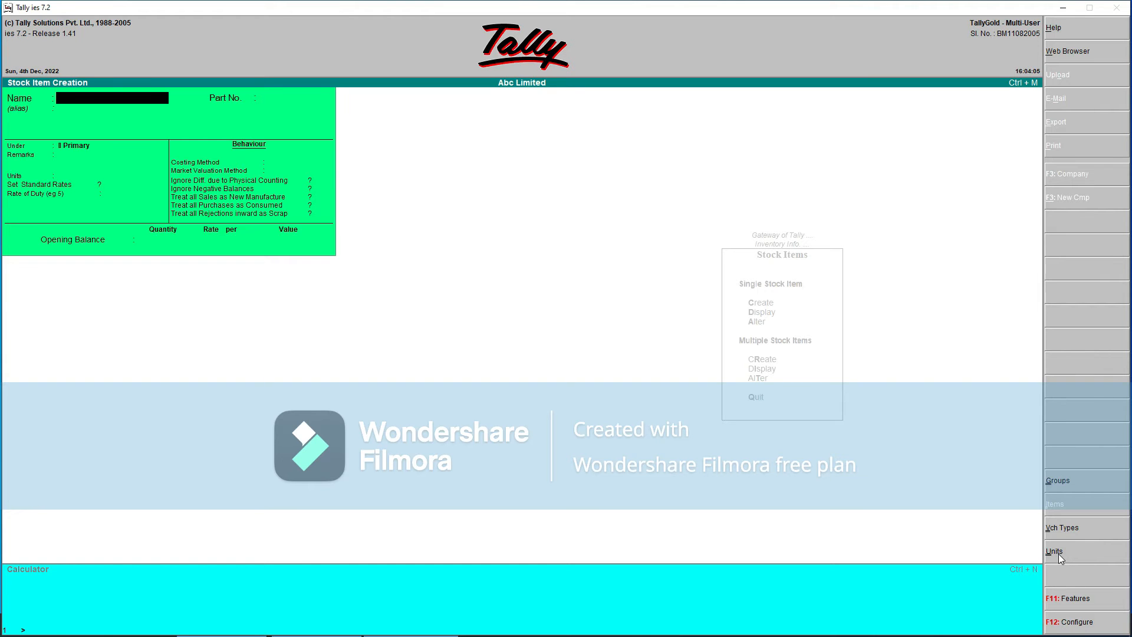
# Step: Enter a new stock item named PLATE under Primary with T (TONS) as its unit
pyautogui.write('PLATE')
pyautogui.press('Return')
pyautogui.press('Return')
pyautogui.press('Return')
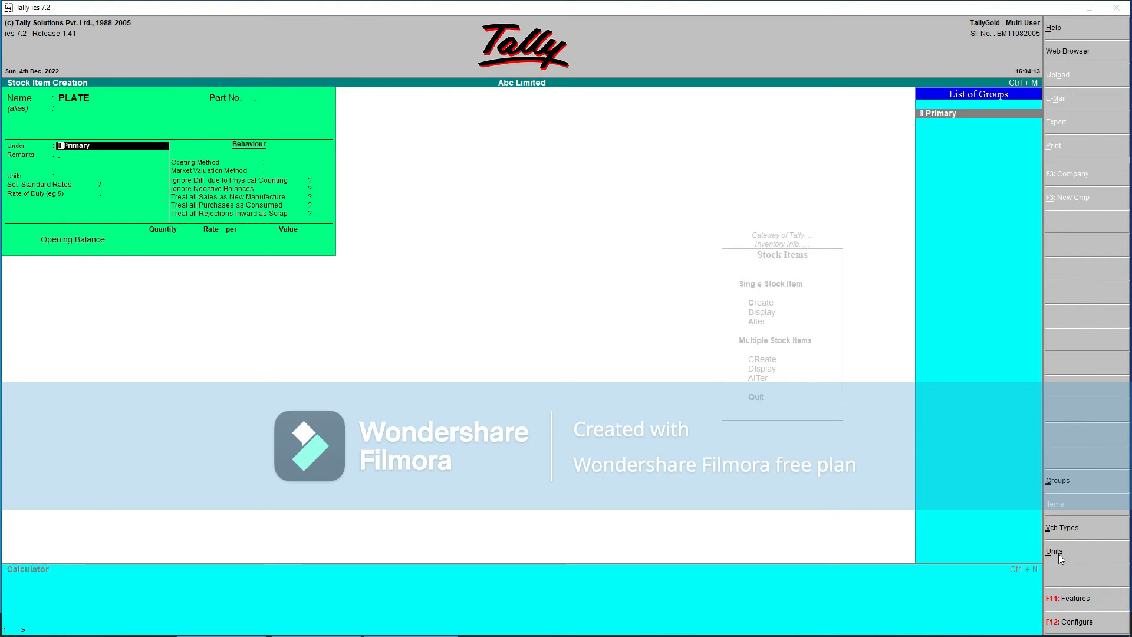
pyautogui.press('Return')
pyautogui.press('Return')
pyautogui.press('Down')
pyautogui.press('Return')
# Step: Accept the remaining defaults for PLATE with no opening balance and save the stock item
pyautogui.press('Return')
pyautogui.press('Return')
pyautogui.press('Return')
pyautogui.press('Return')
pyautogui.press('Return')
pyautogui.press('Return')
pyautogui.press('Return')
pyautogui.press('Return')
pyautogui.press('Return')
pyautogui.press('Return')
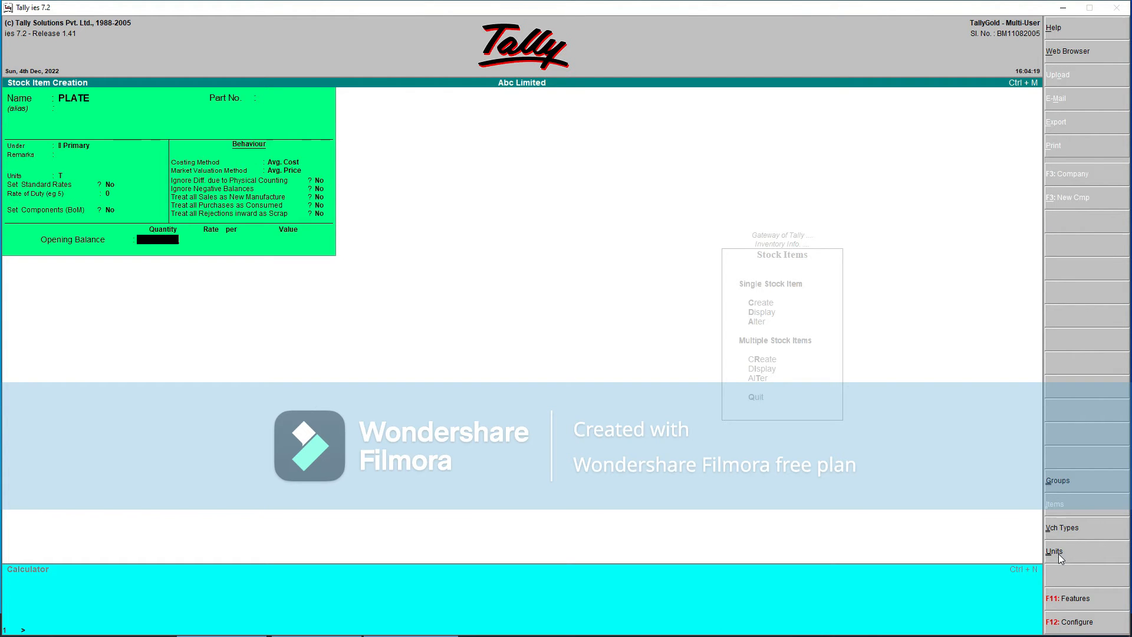
pyautogui.press('Return')
pyautogui.press('Return')
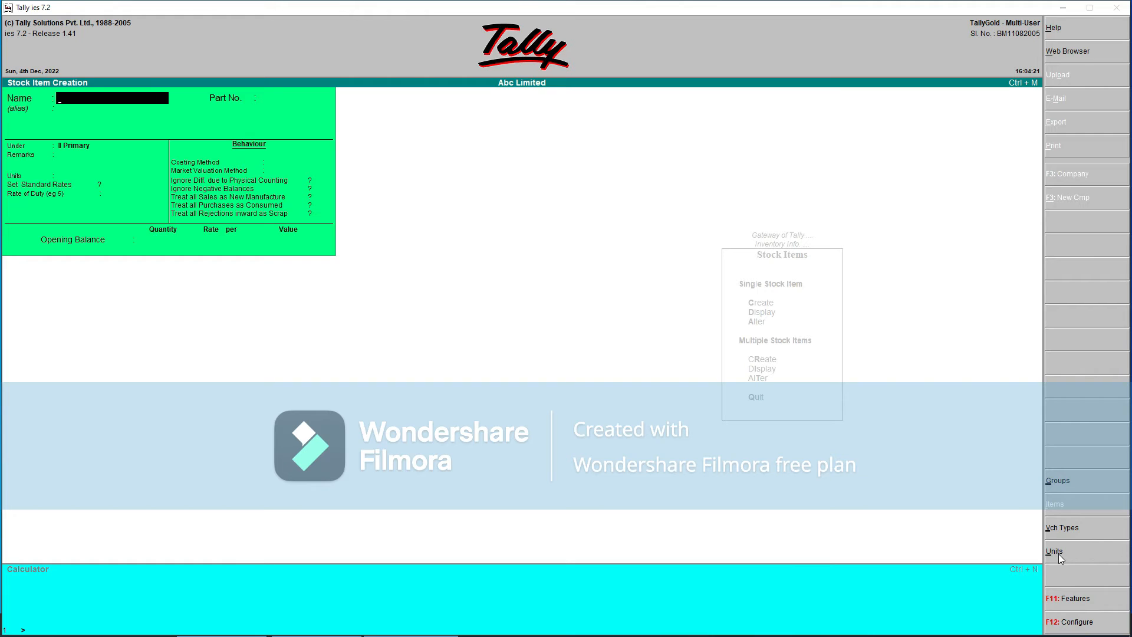
# Step: Enter a new stock item named TOR STEEL under Primary with T (TONS) as its unit
pyautogui.write('TOR STEE')
pyautogui.write('L')
pyautogui.press('Return')
pyautogui.press('Return')
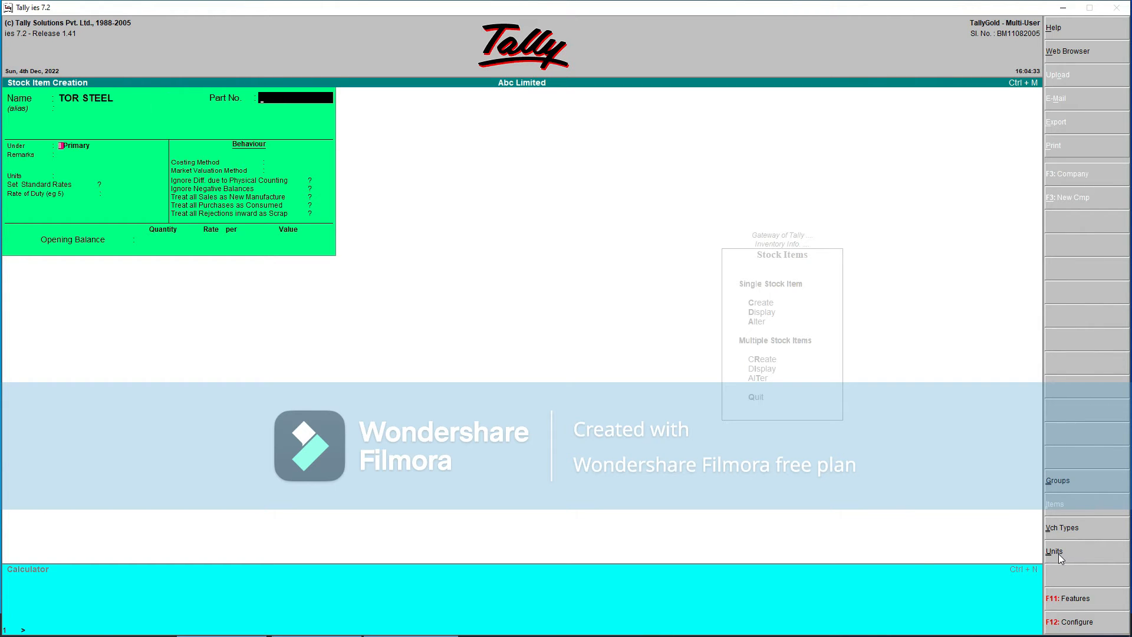
pyautogui.press('Return')
pyautogui.press('Return')
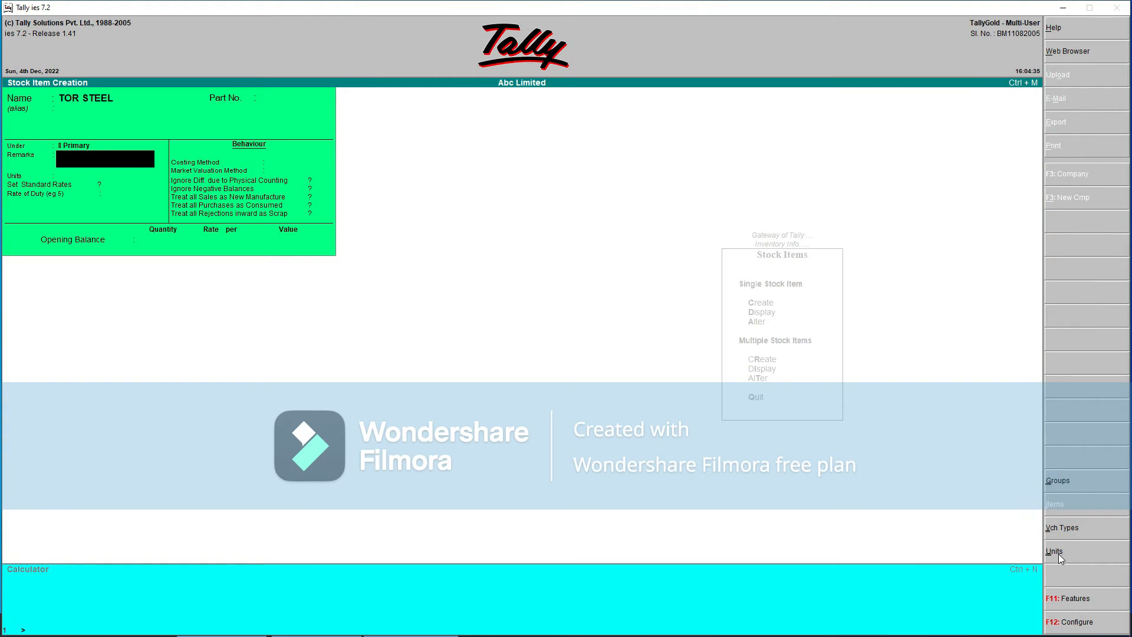
pyautogui.press('Return')
pyautogui.press('Down')
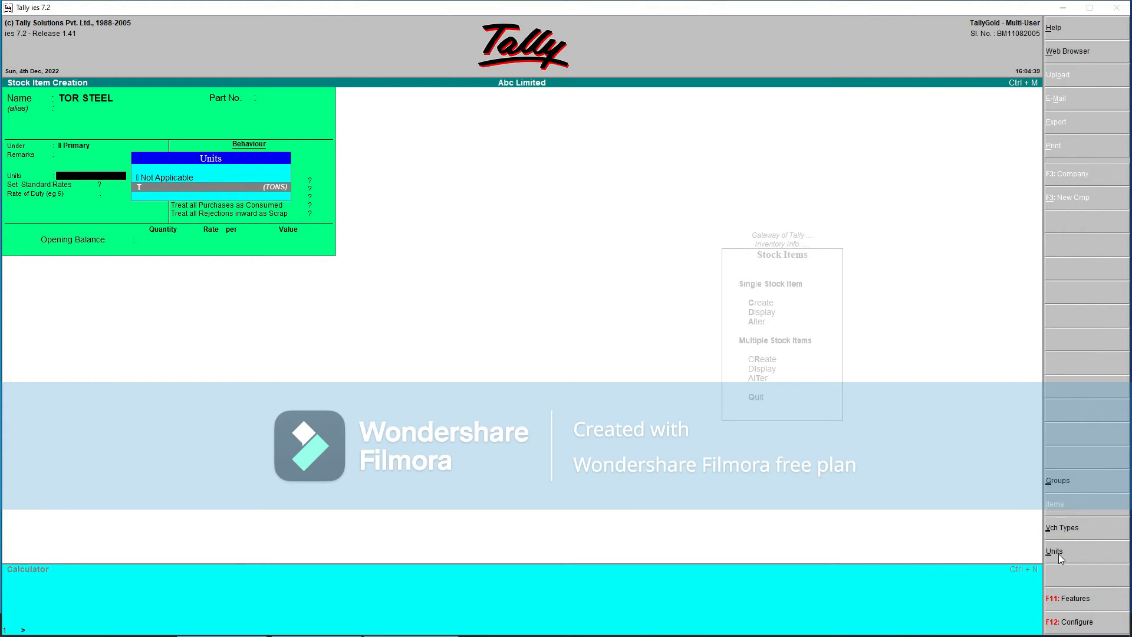
pyautogui.press('Return')
# Step: Accept the remaining defaults for TOR STEEL with no opening balance and save the stock item
pyautogui.press('Return')
pyautogui.press('Return')
pyautogui.press('Return')
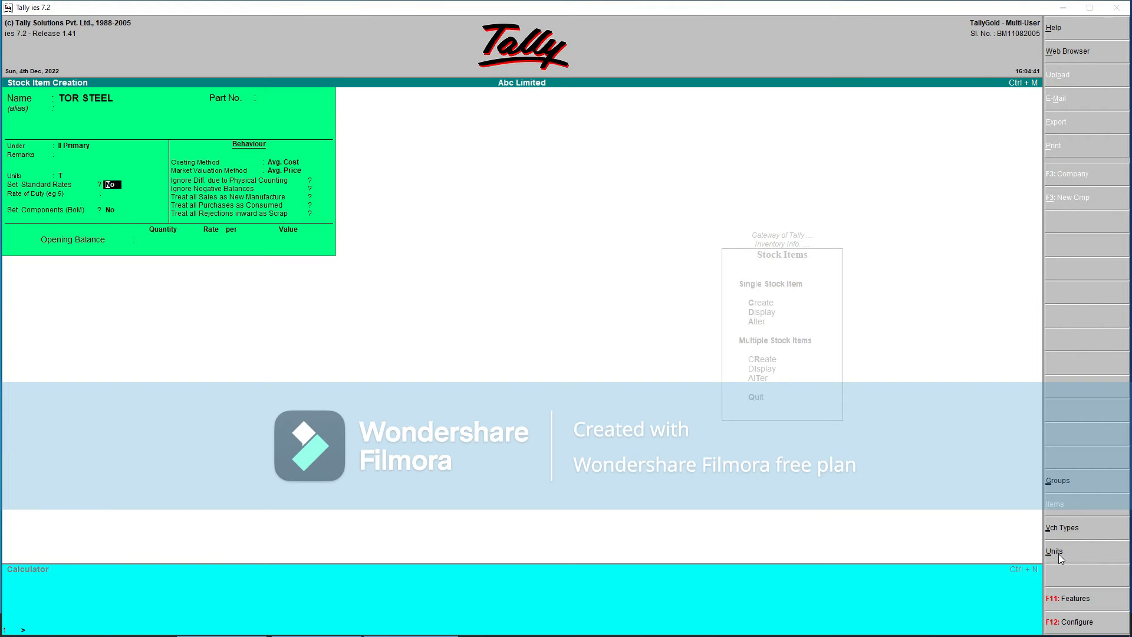
pyautogui.press('Return')
pyautogui.press('Return')
pyautogui.press('Return')
pyautogui.press('Return')
pyautogui.press('Return')
pyautogui.press('Return')
pyautogui.press('Return')
pyautogui.press('Return')
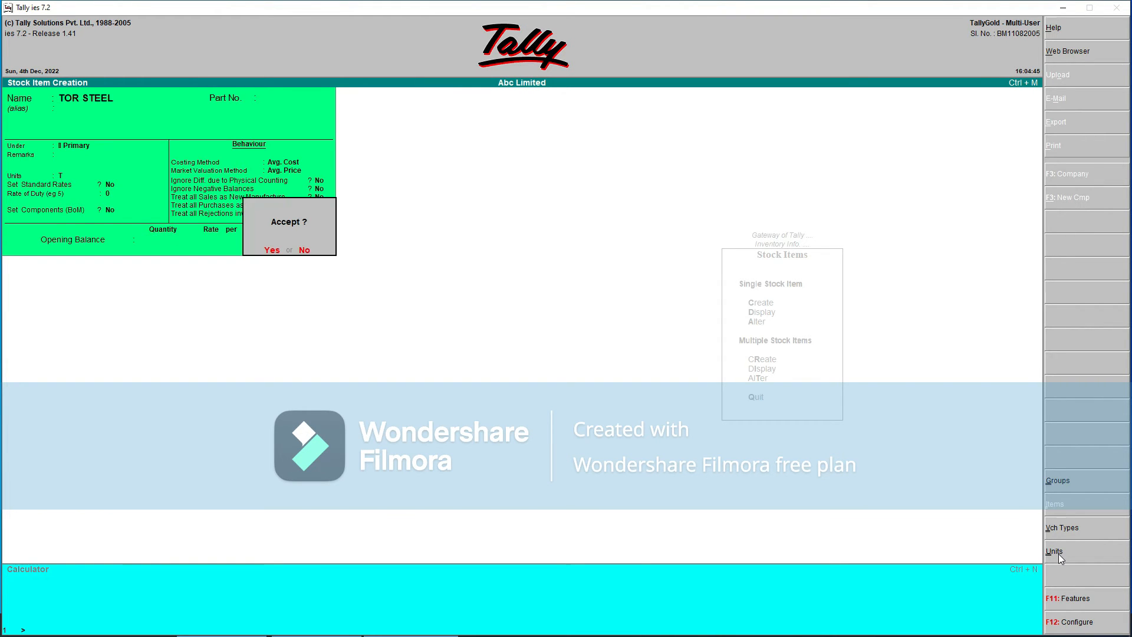
pyautogui.press('Return')
# Step: Enter a new stock item named SHEET under Primary with T (TONS) as its unit
pyautogui.write('SHE')
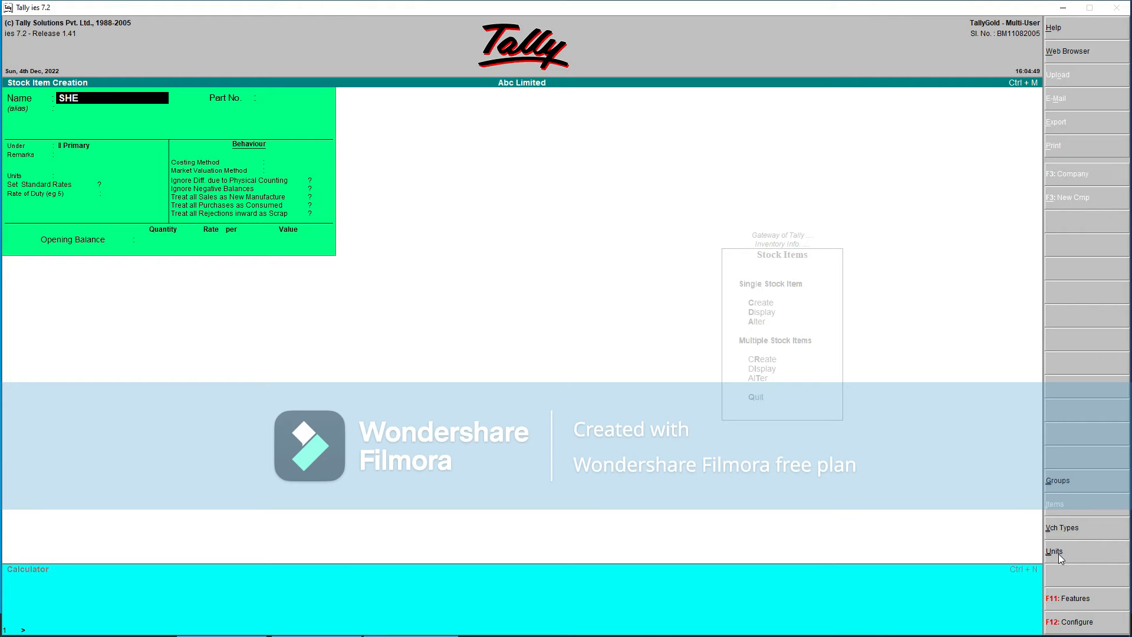
pyautogui.write('ET')
pyautogui.press('Return')
pyautogui.press('Return')
pyautogui.press('Return')
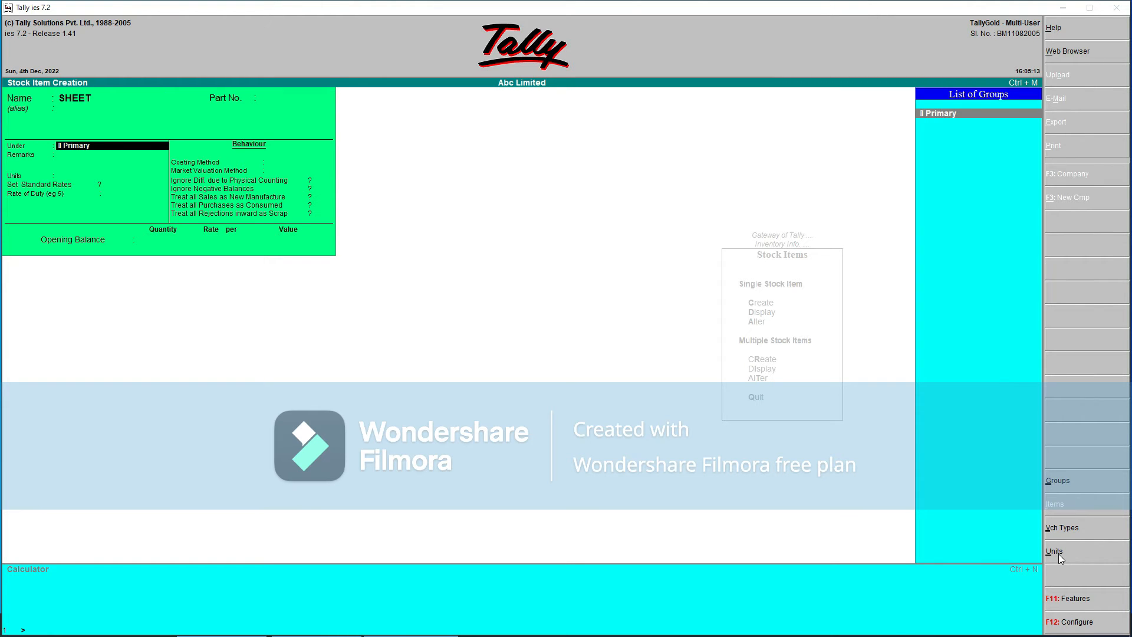
pyautogui.press('Return')
pyautogui.press('Return')
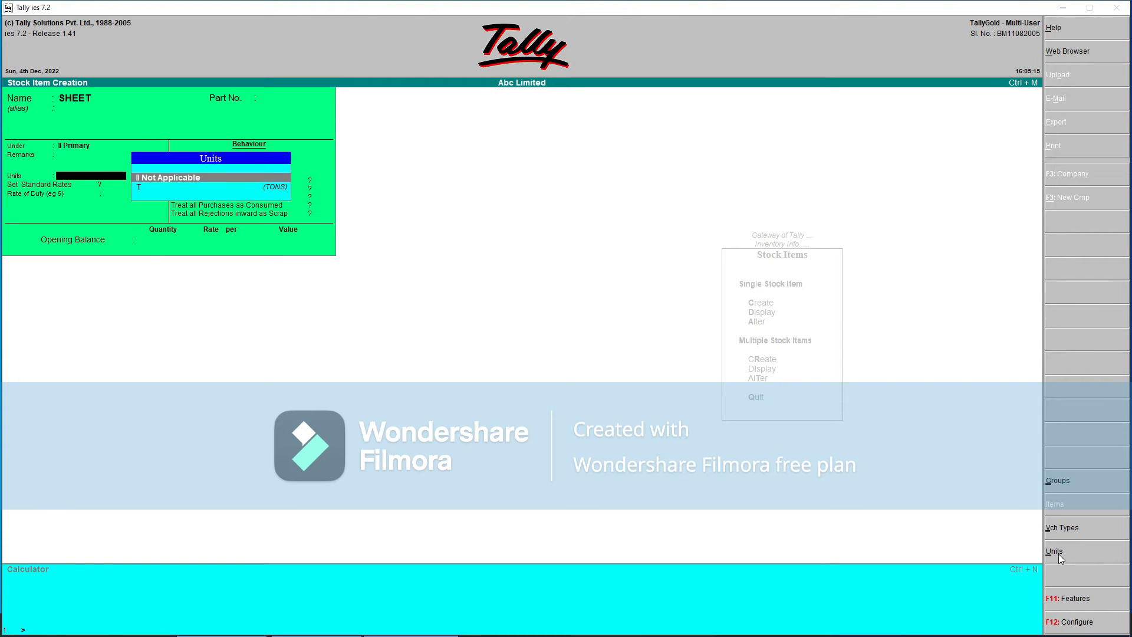
pyautogui.press('Down')
pyautogui.press('Return')
# Step: Accept the remaining defaults for SHEET with no opening balance and save the stock item
pyautogui.press('Return')
pyautogui.press('Return')
pyautogui.press('Return')
pyautogui.press('Return')
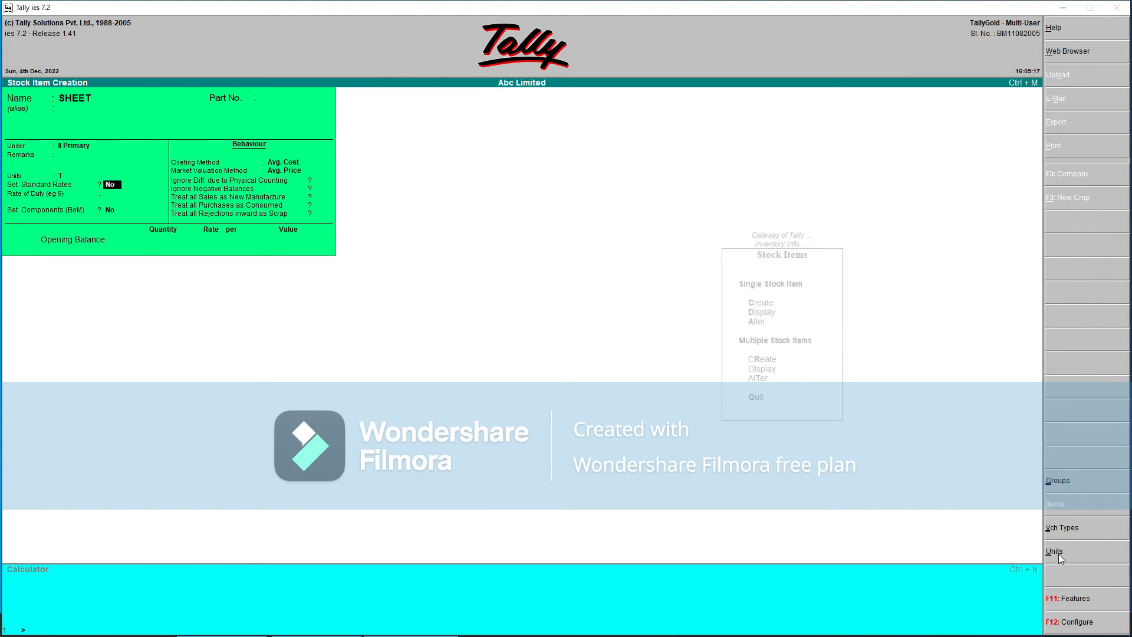
pyautogui.press('Return')
pyautogui.press('Return')
pyautogui.press('Return')
pyautogui.press('Return')
pyautogui.press('Return')
pyautogui.press('Return')
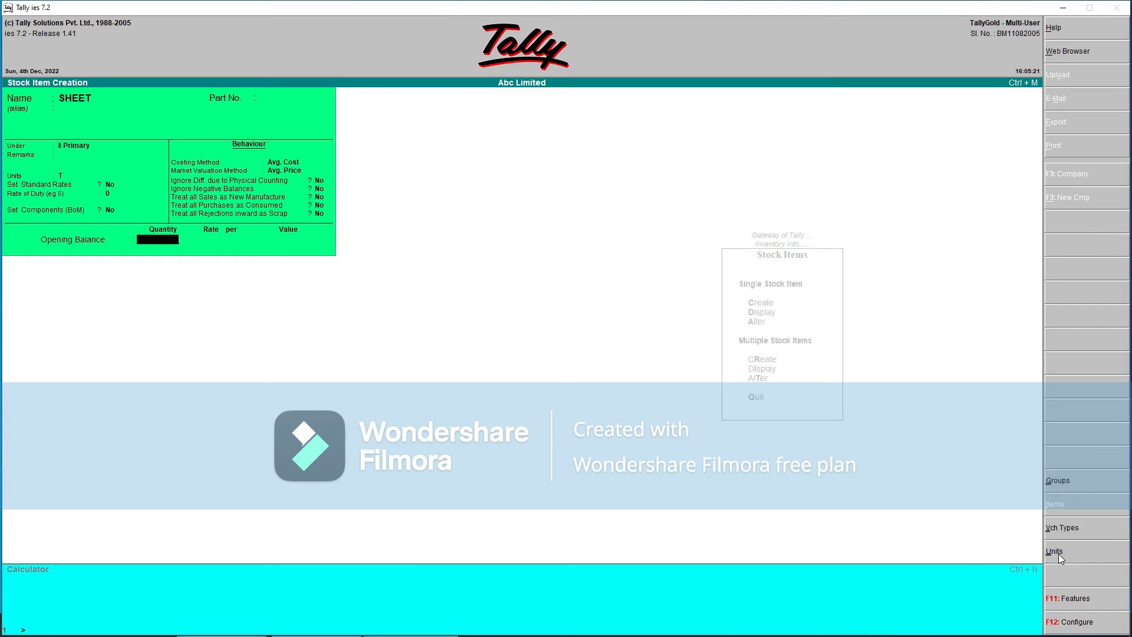
pyautogui.press('Return')
pyautogui.press('Return')
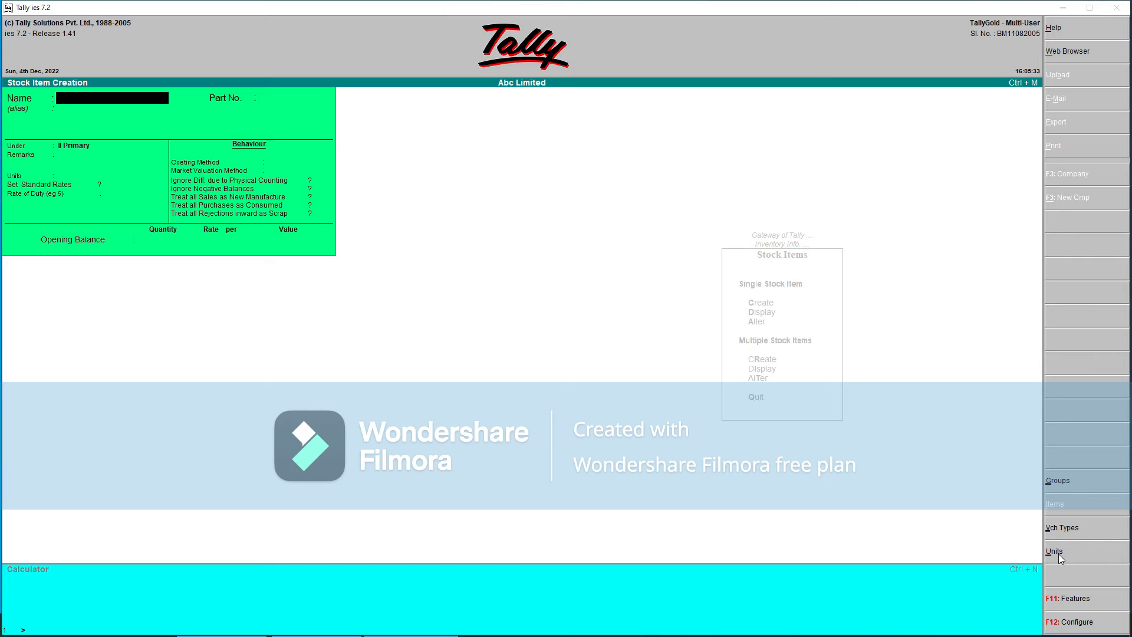
# Step: Quit the blank stock item creation form and return to Inventory Info
pyautogui.press('Escape')
pyautogui.press('Return')
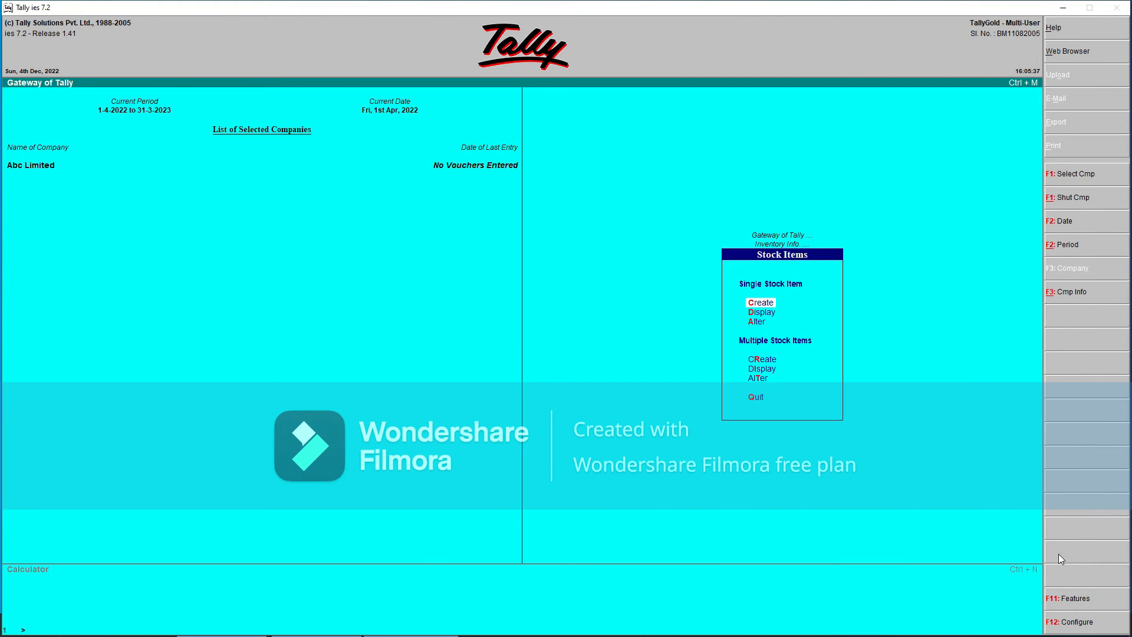
pyautogui.press('Escape')
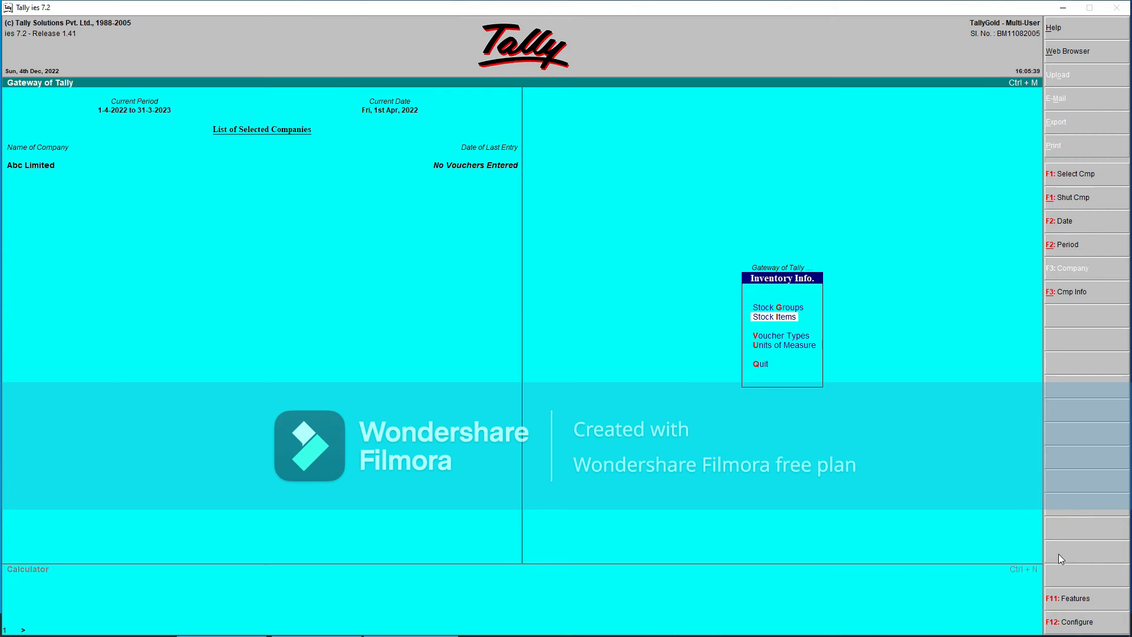
# Step: Return from Inventory Info to the Gateway of Tally and open accounting voucher creation
pyautogui.press('Escape')
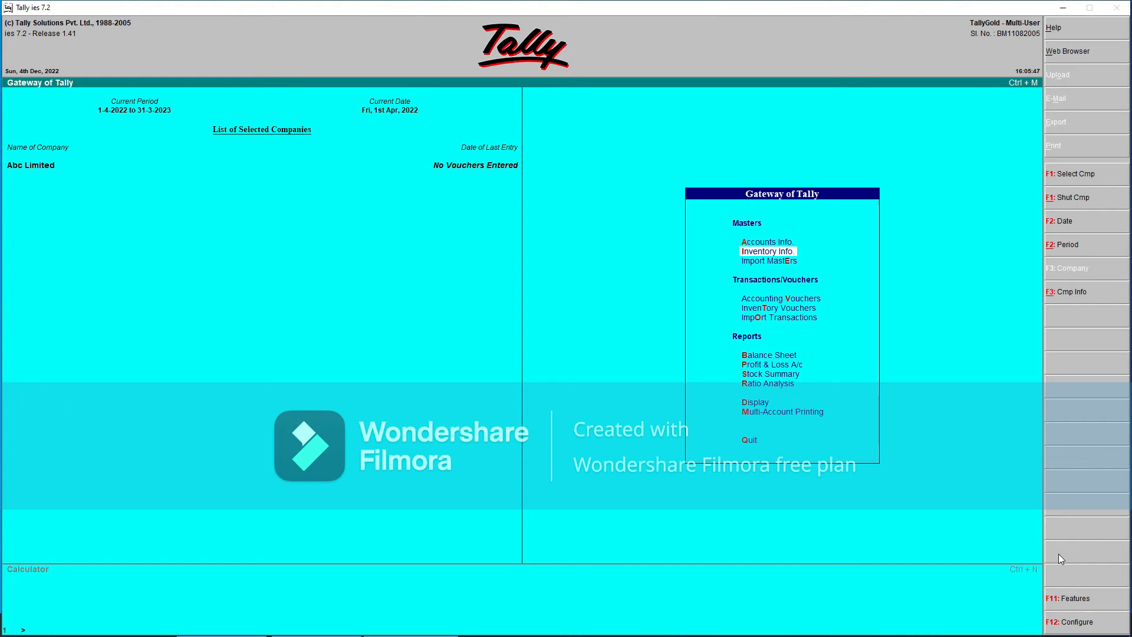
pyautogui.press('Escape')
pyautogui.press('Escape')
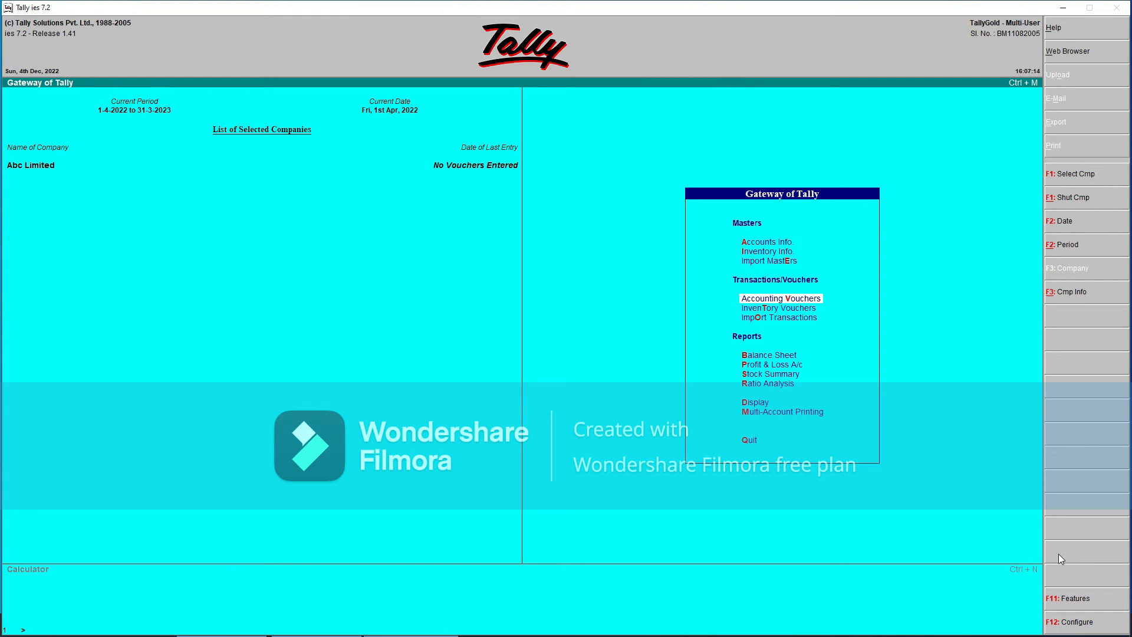
pyautogui.press('Return')
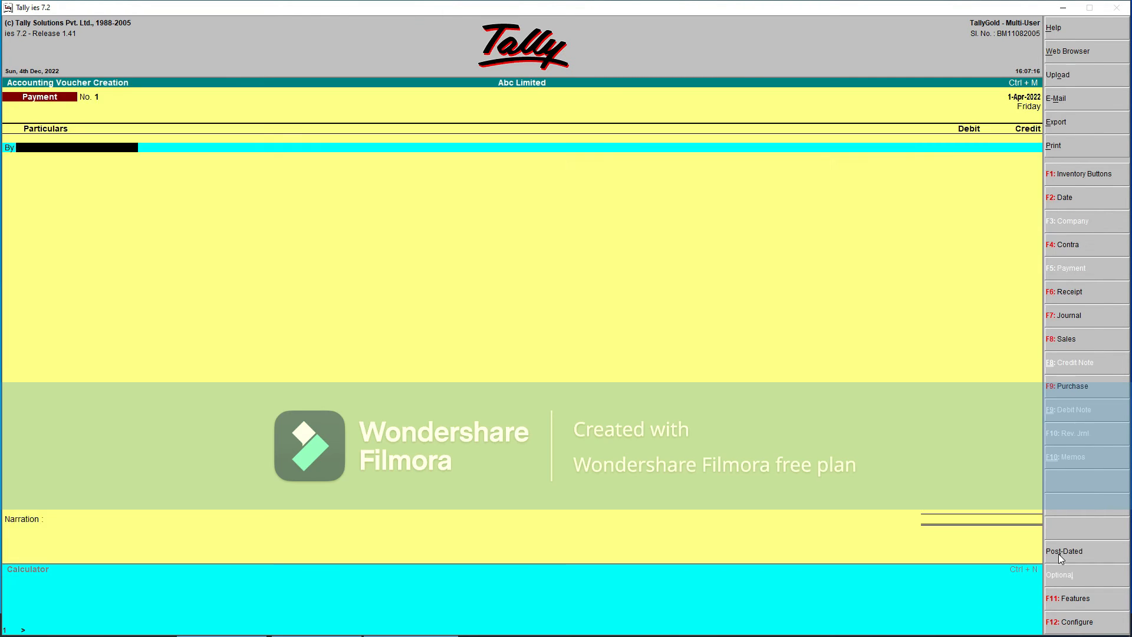
# Step: From a receipt voucher, start a new ledger named with the lender's full name, leaving the alias blank
pyautogui.press('Return')
pyautogui.hotkey('alt', 'c')
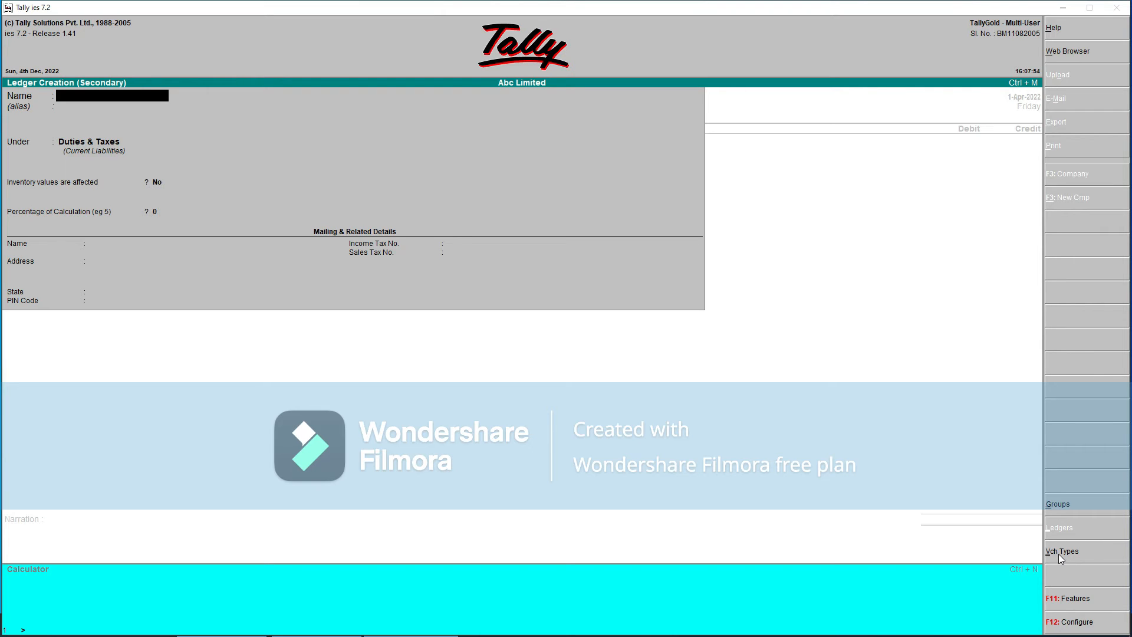
pyautogui.write('A')
pyautogui.write('N')
pyautogui.write('R')
pyautogui.write('U')
pyautogui.write('N P')
pyautogui.write('A')
pyautogui.write('K')
pyautogui.write('UR')
pyautogui.press('BackSpace')
pyautogui.press('BackSpace')
pyautogui.press('BackSpace')
pyautogui.press('BackSpace')
pyautogui.press('BackSpace')
pyautogui.write('KAPUR')
pyautogui.press('Return')
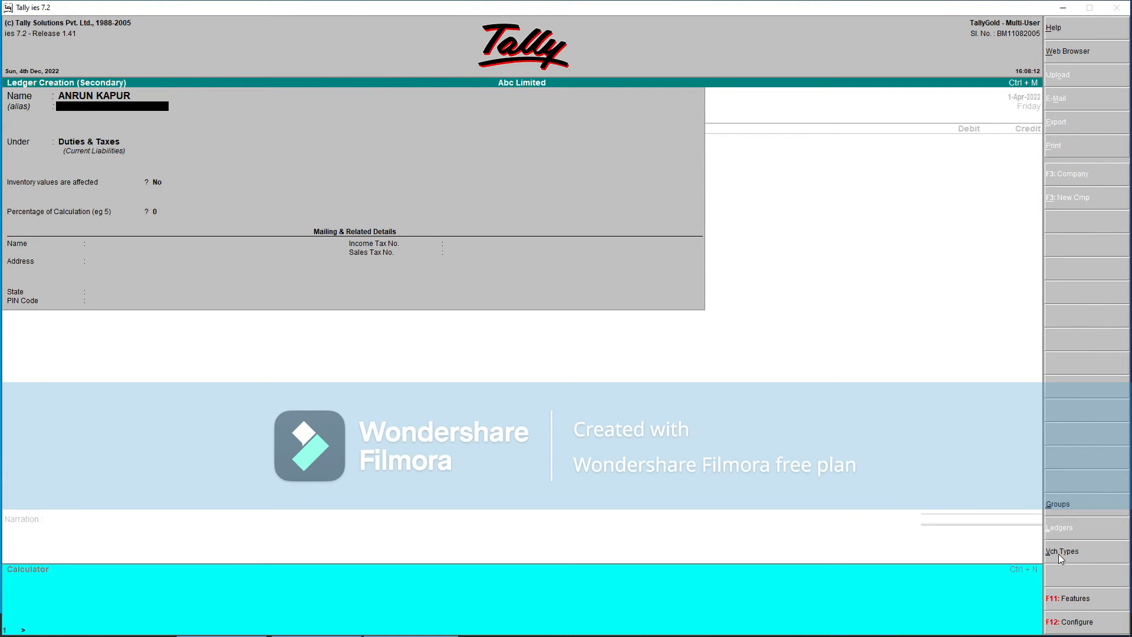
pyautogui.press('Return')
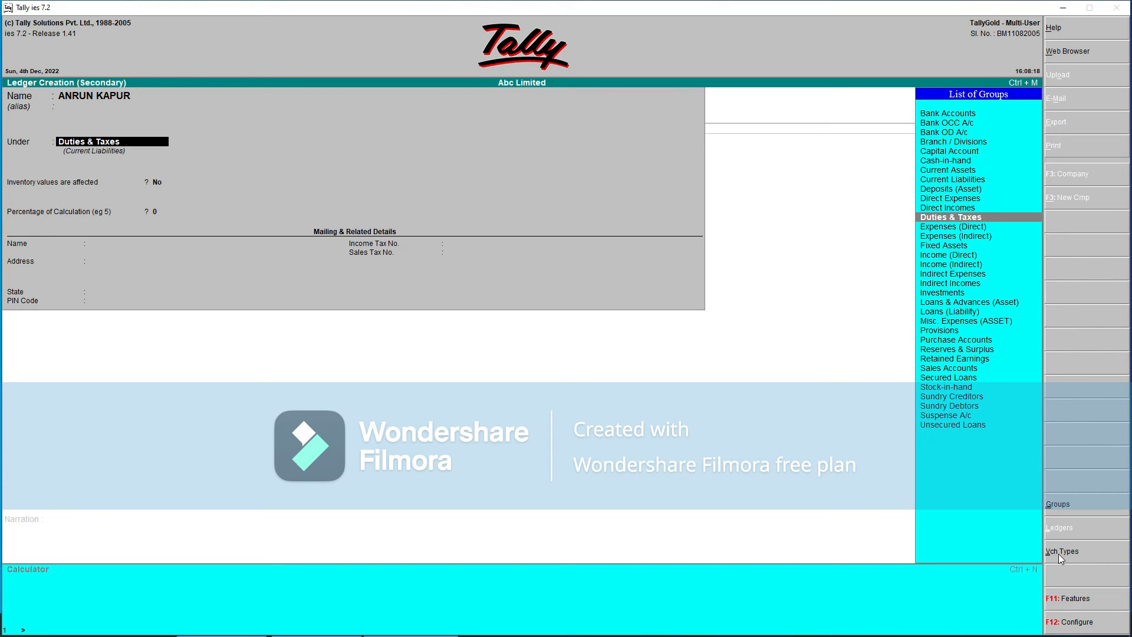
# Step: Place the new ledger under Unsecured Loans with inventory values not affected, and keep the filled-in mailing name
pyautogui.write('UNS')
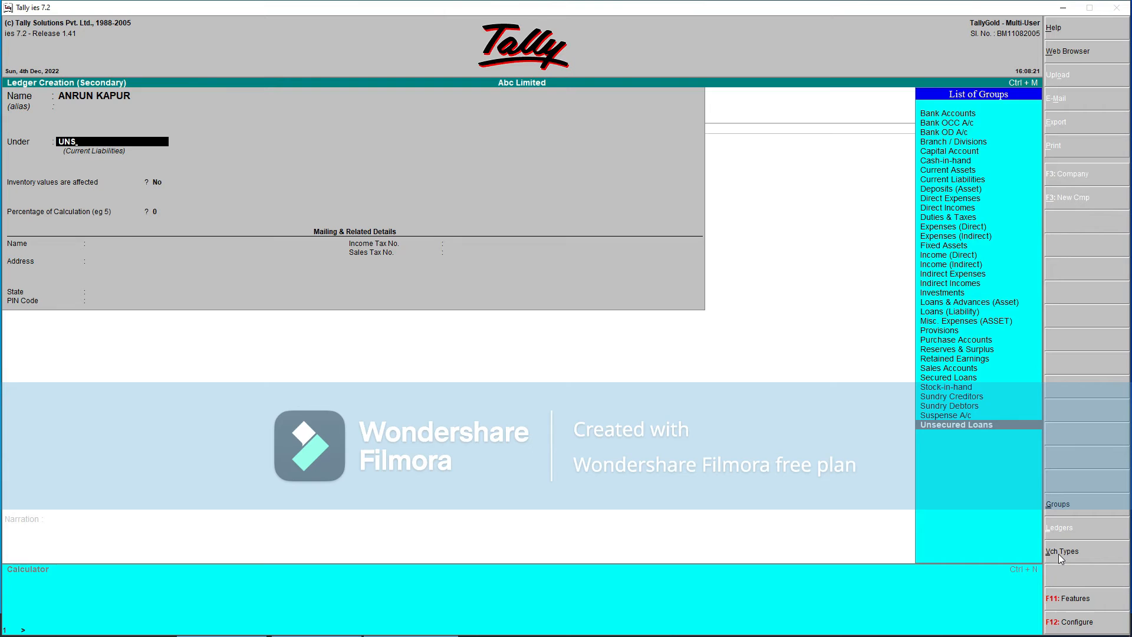
pyautogui.press('Return')
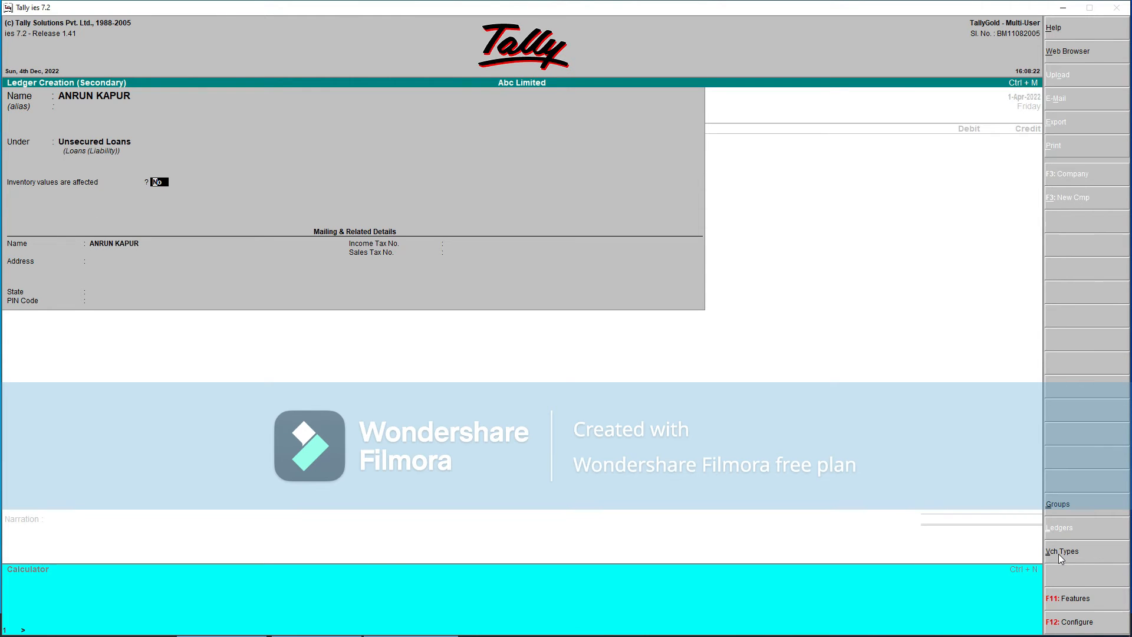
pyautogui.press('Return')
pyautogui.press('Return')
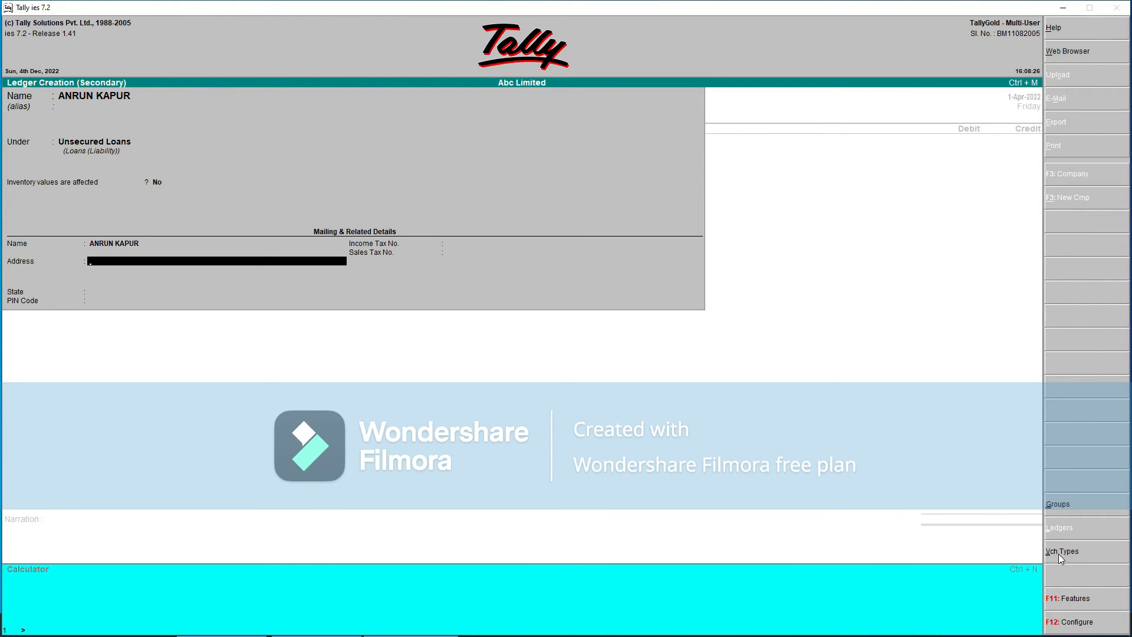
# Step: Enter the lender's address with state Not Applicable, leave the PIN code and tax numbers blank, and save the ledger
pyautogui.write('RAJ NAGAR GHAZAIABD')
pyautogui.press('Return')
pyautogui.press('Return')
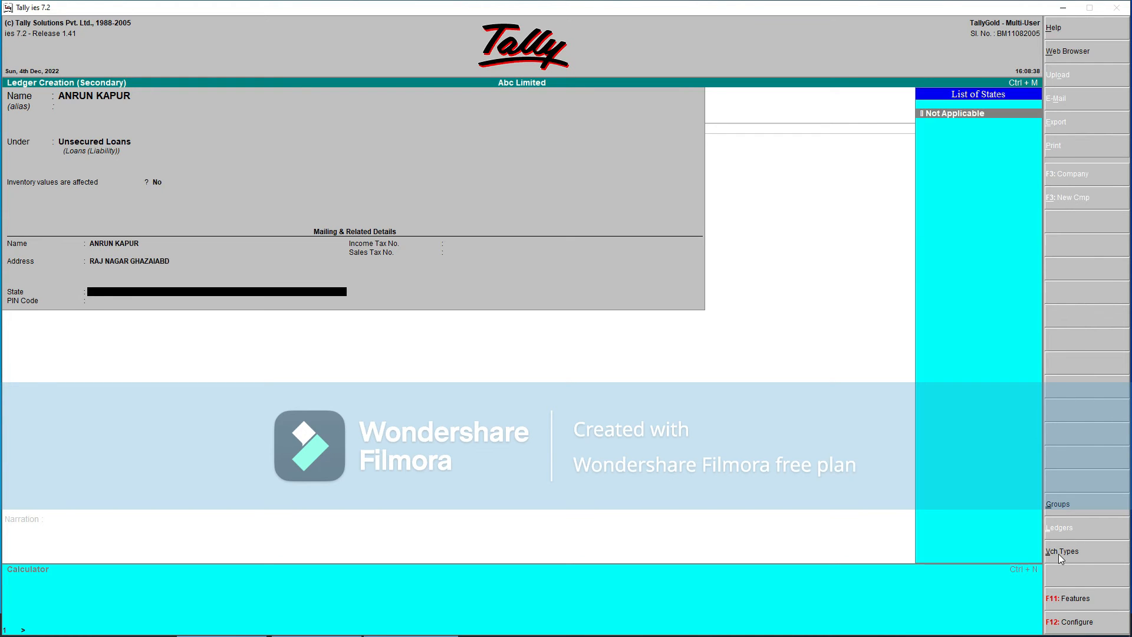
pyautogui.press('Return')
pyautogui.press('Return')
pyautogui.press('Return')
pyautogui.press('Return')
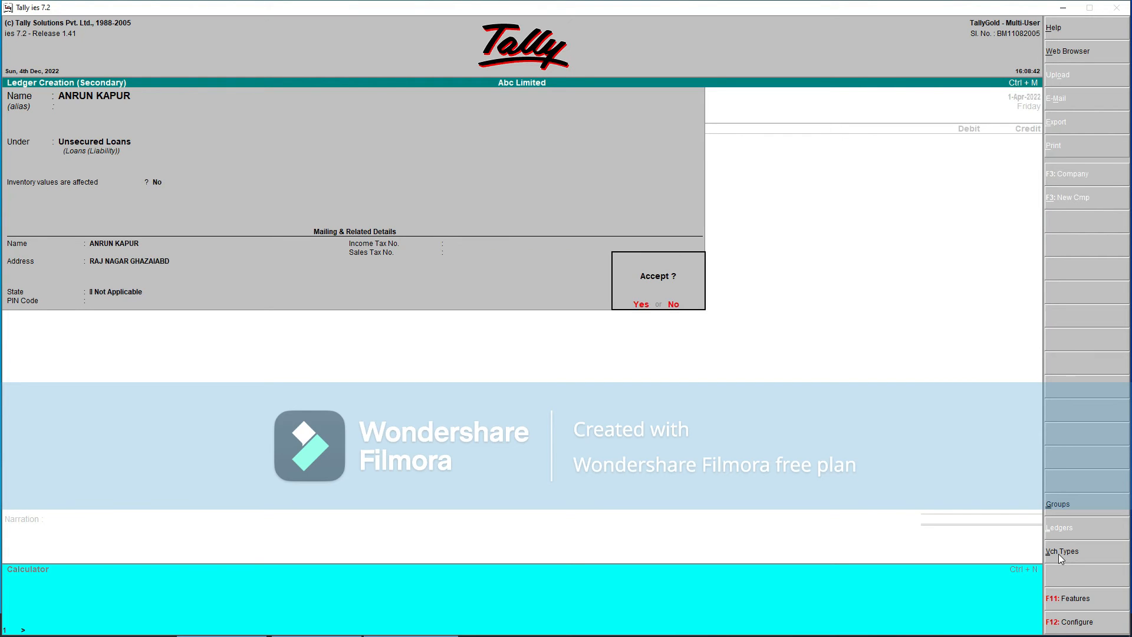
pyautogui.press('Return')
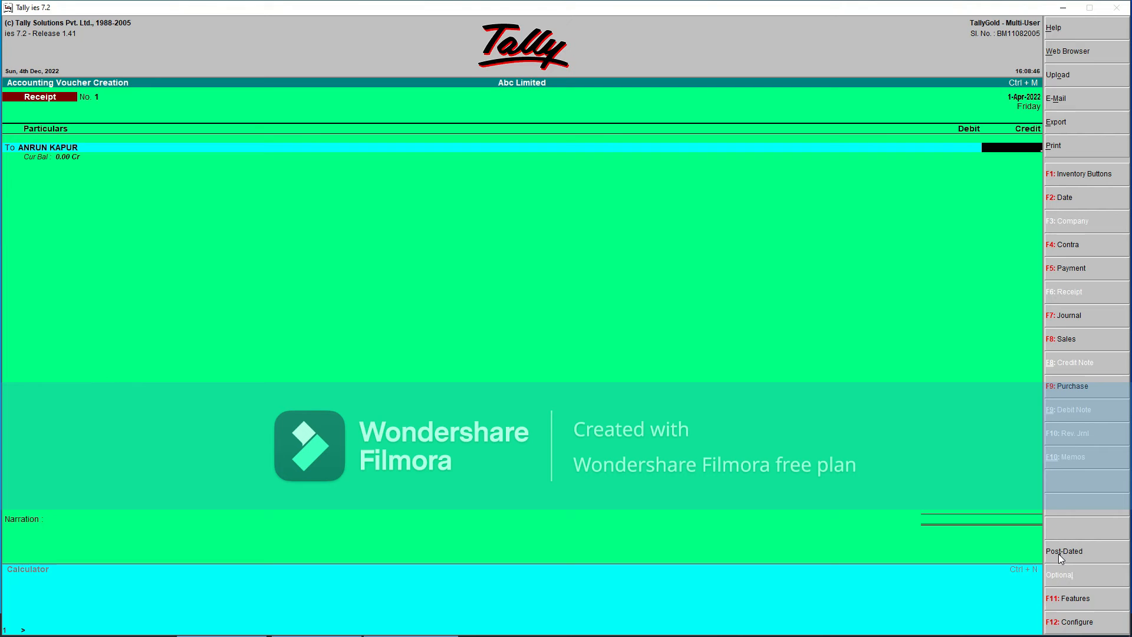
# Step: Credit the lender's ledger with 5,00,000 in the receipt voucher and choose SBI GHAZIABAD as the debit account
pyautogui.write('5,00,000')
pyautogui.press('Return')
pyautogui.press('Return')
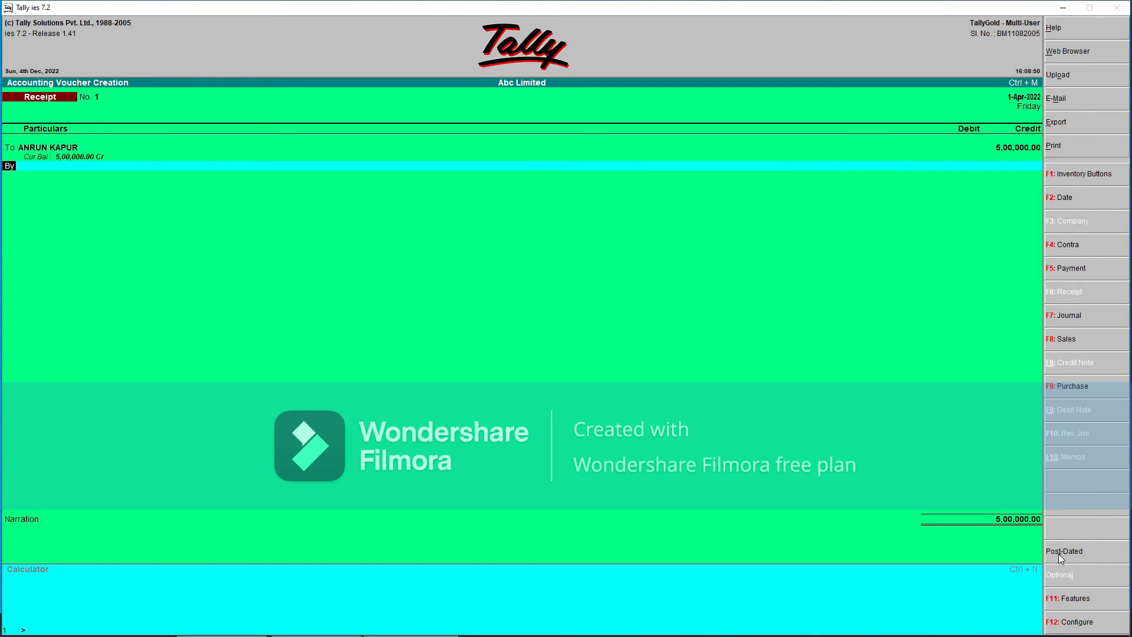
pyautogui.write('SB')
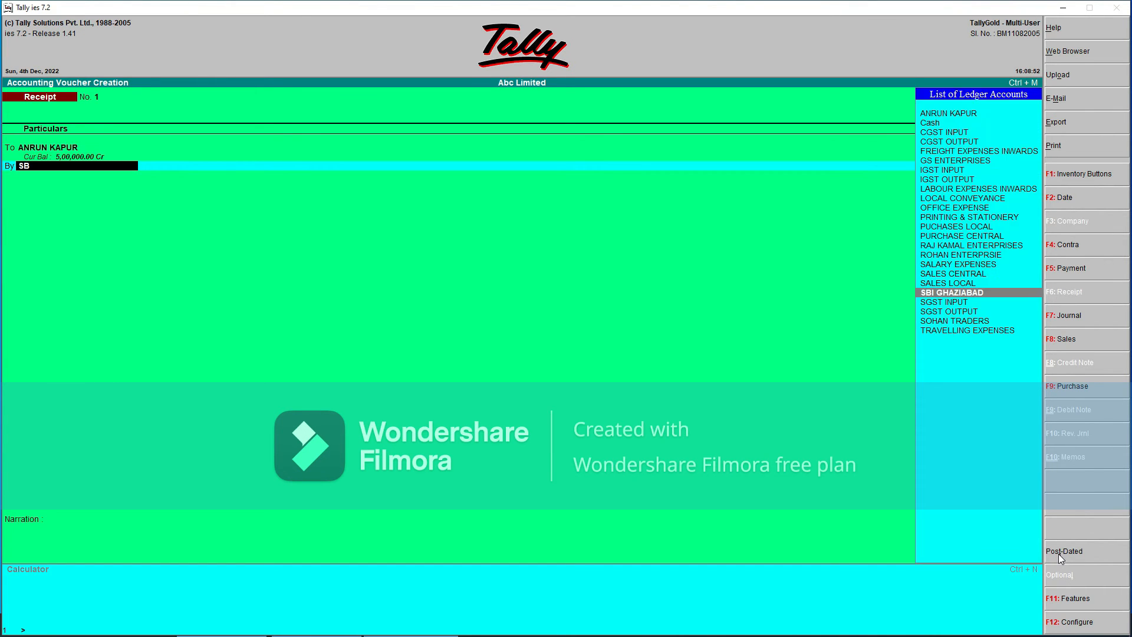
pyautogui.write('I')
pyautogui.press('Return')
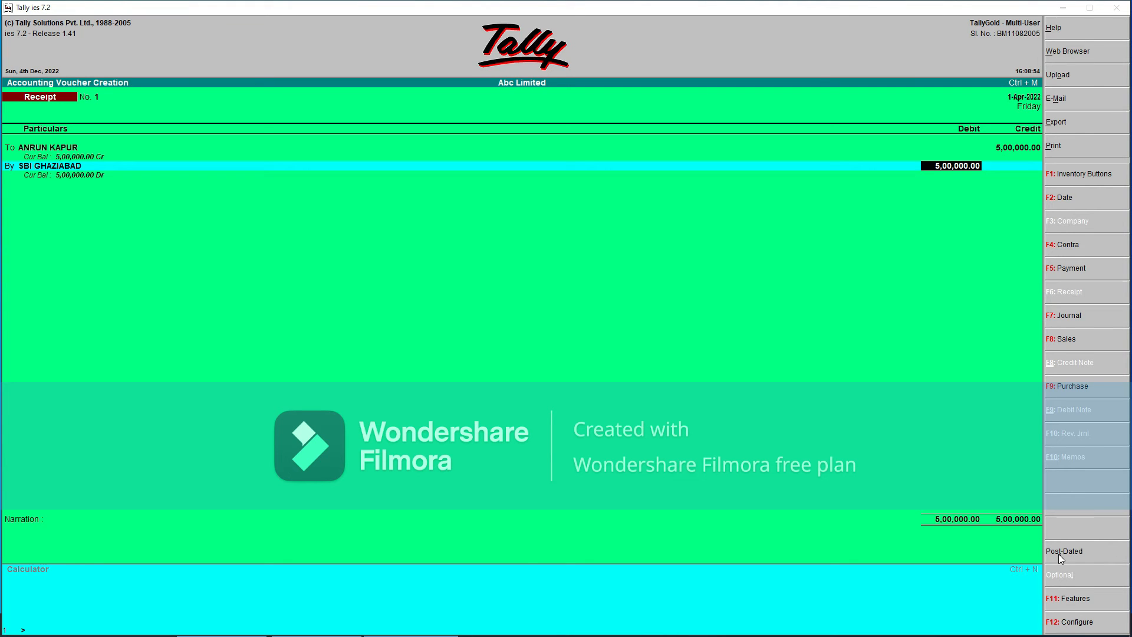
# Step: Accept the 5,00,000 debit, enter NEFT as the cheque number in the narration and save the receipt voucher
pyautogui.press('Return')
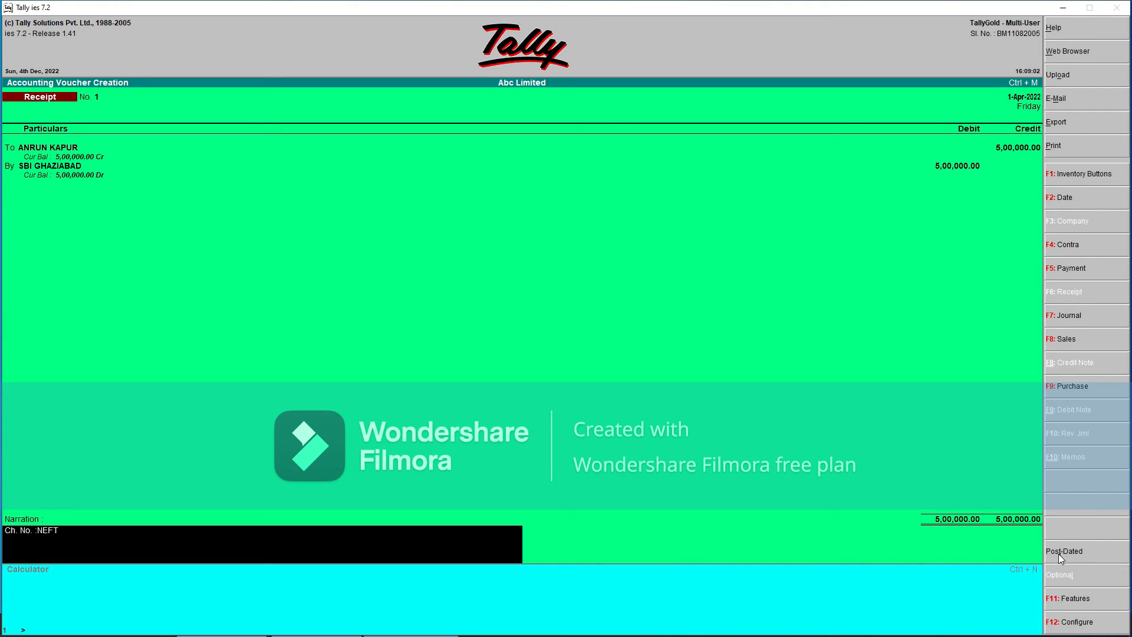
pyautogui.press('Return')
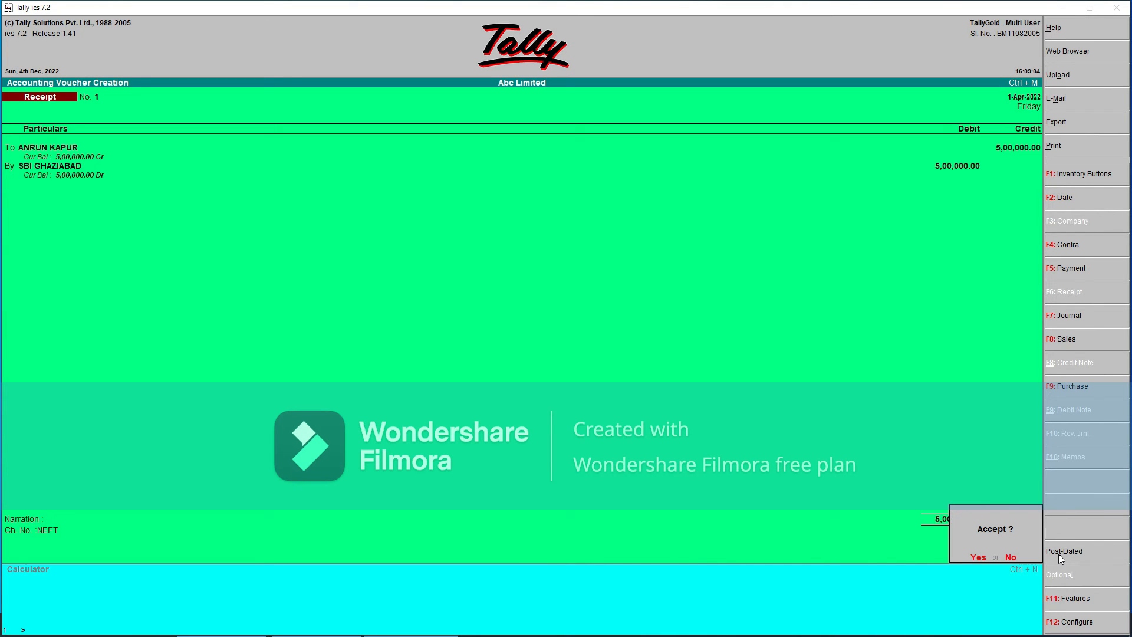
pyautogui.press('Return')
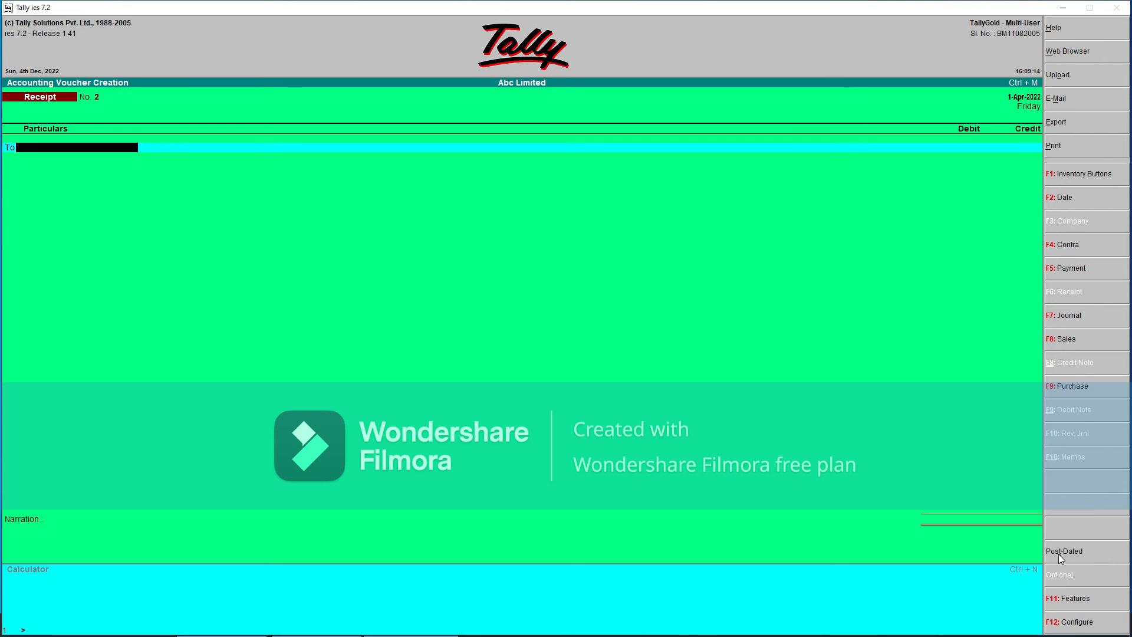
# Step: Quit the blank receipt voucher, reopen accounting voucher creation and switch to a payment voucher
pyautogui.press('Escape')
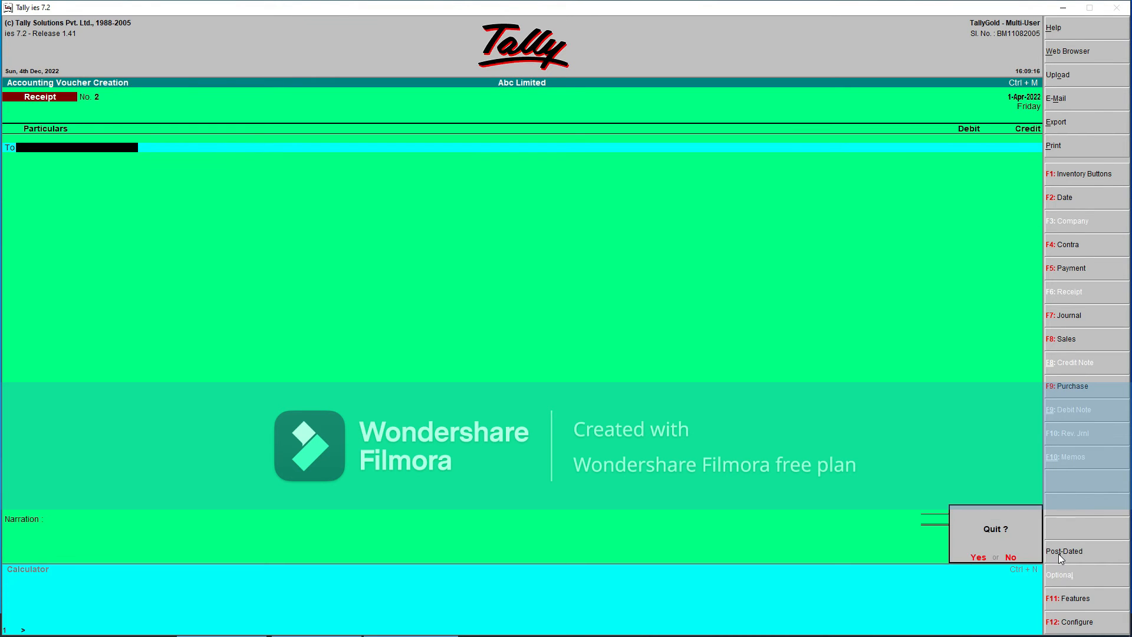
pyautogui.press('y')
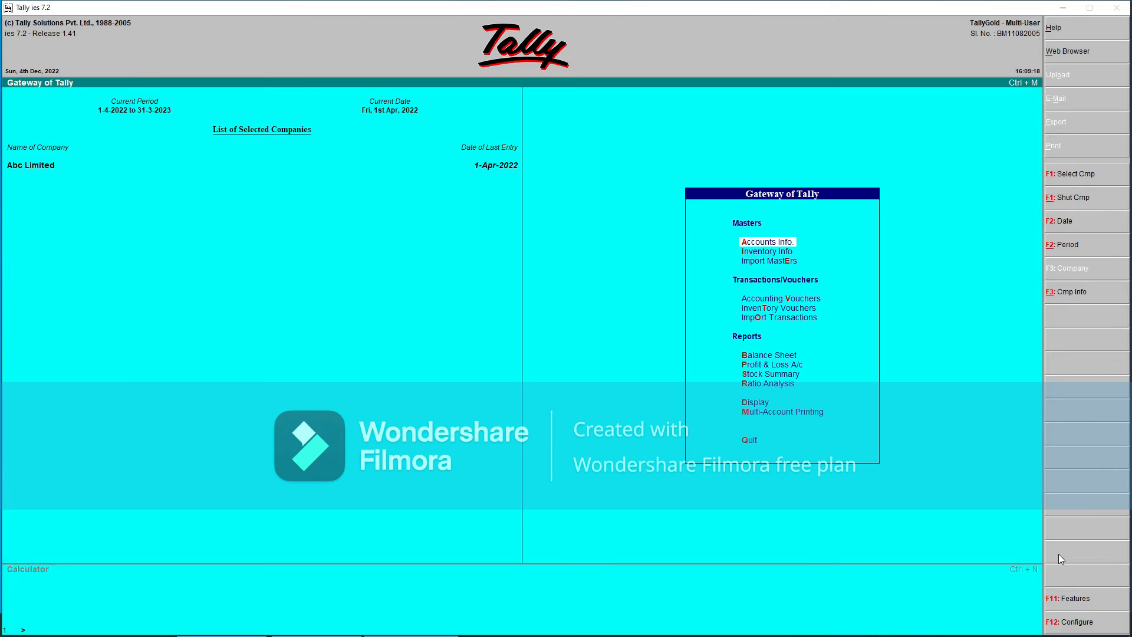
pyautogui.press('v')
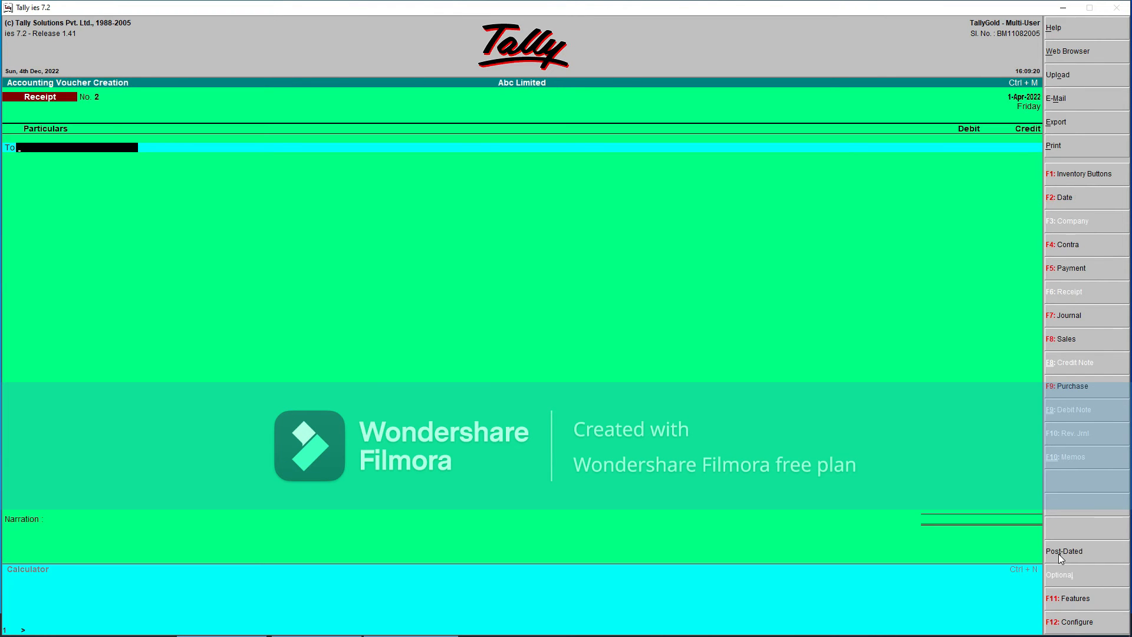
pyautogui.press('F5')
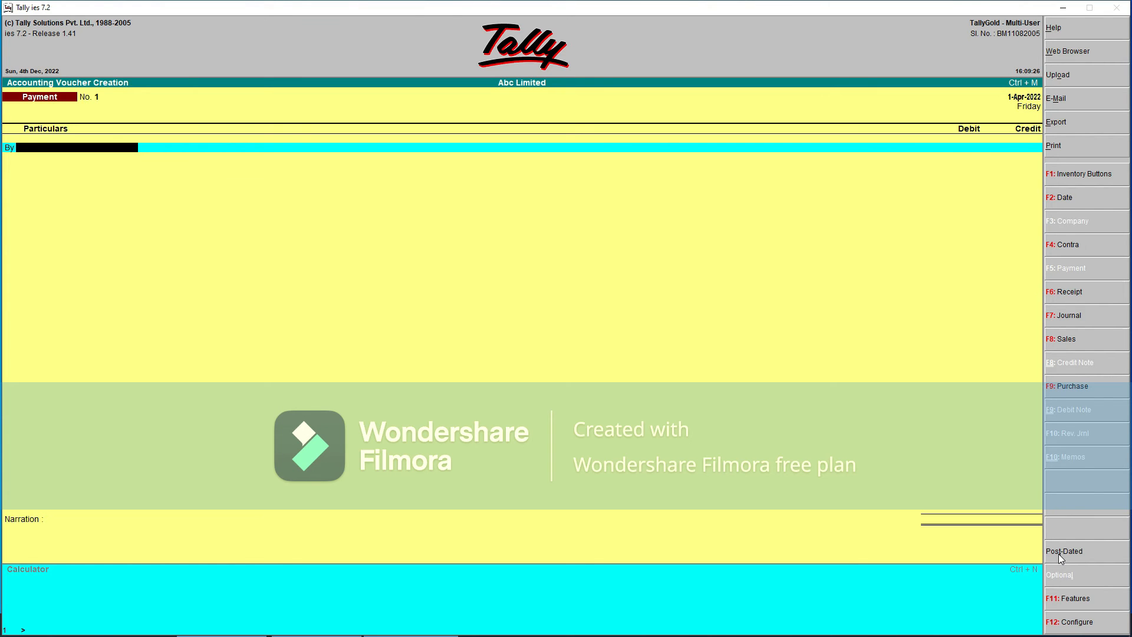
# Step: Debit PRINTING & STATIONERY with 4,520 in the payment voucher
pyautogui.write('PRINT')
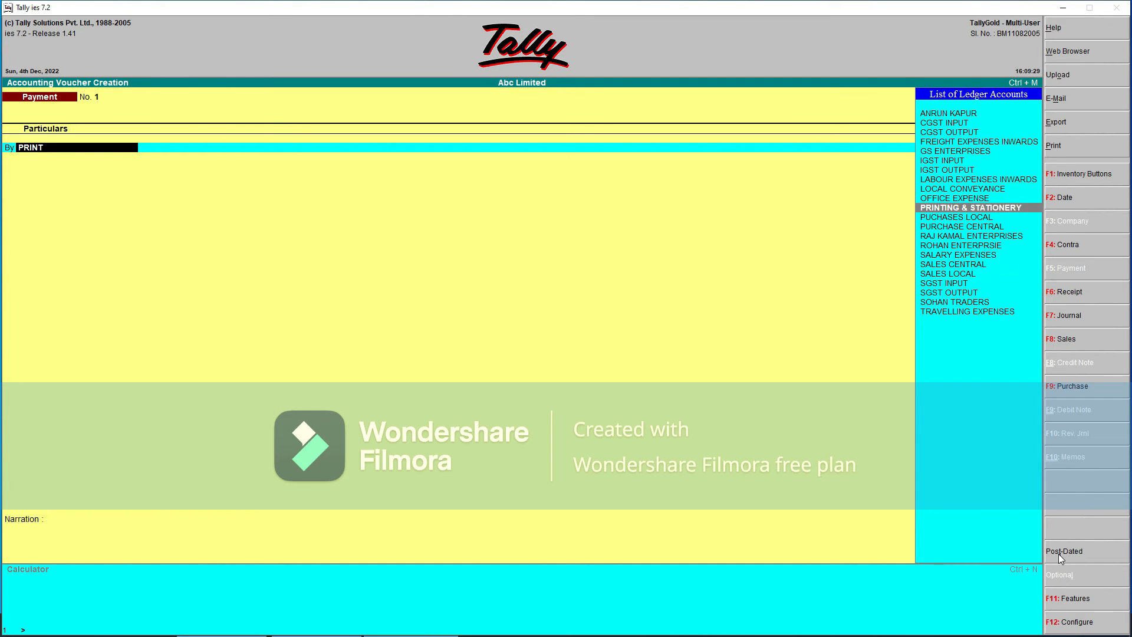
pyautogui.press('Return')
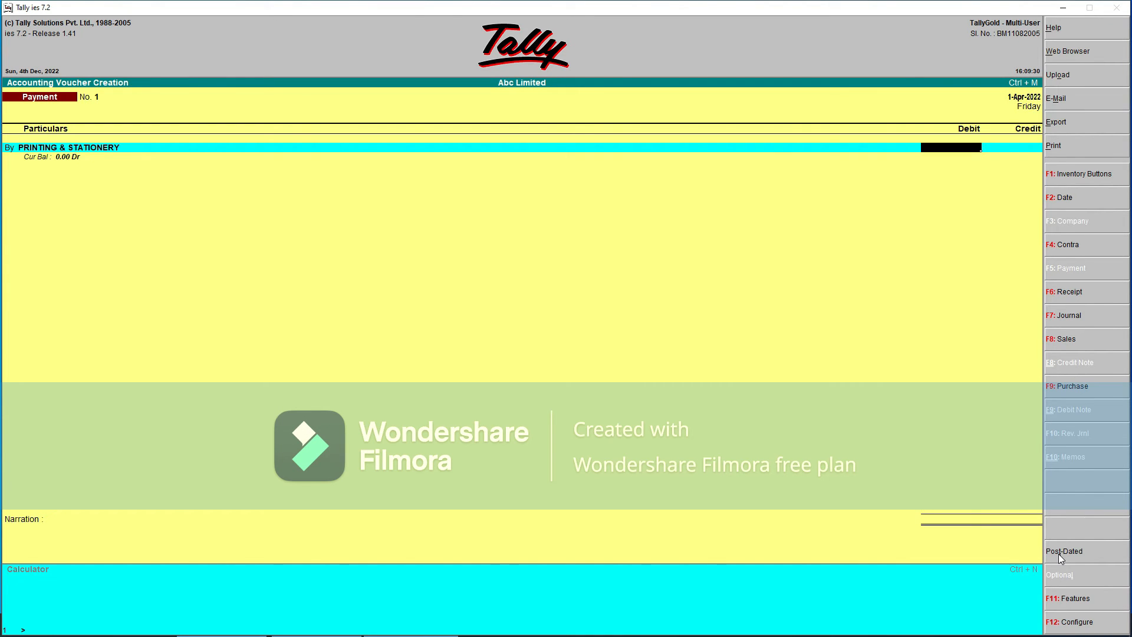
pyautogui.write('4,52')
pyautogui.write('0')
pyautogui.press('Return')
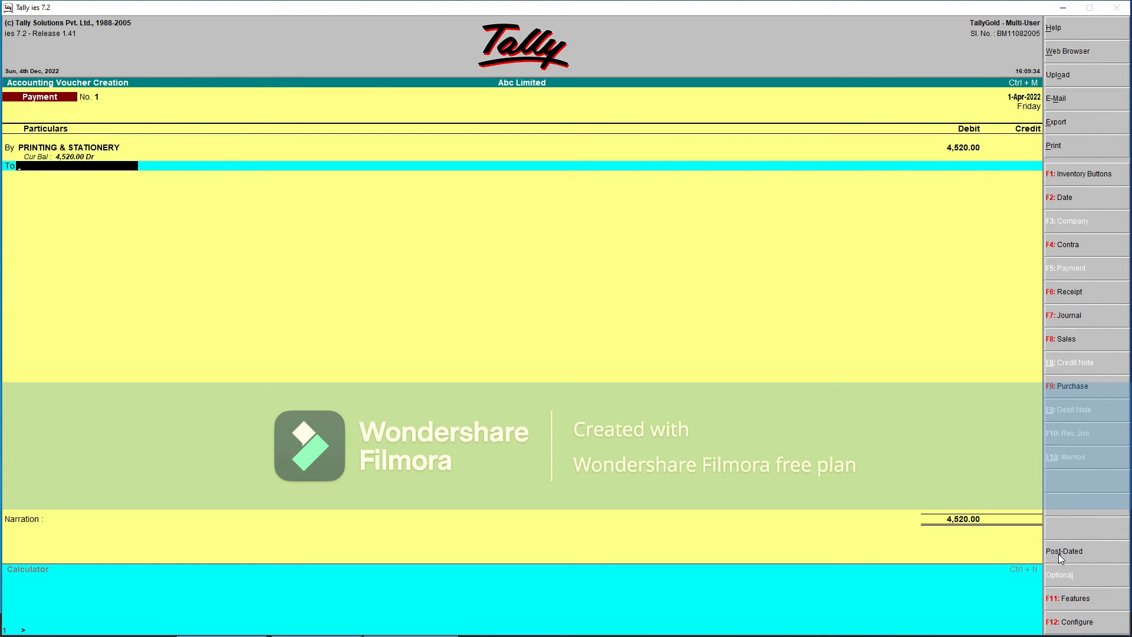
# Step: Credit SBI GHAZIABAD with 4,520, enter N/B as the cheque number in the narration and save the payment voucher
pyautogui.write('SBI')
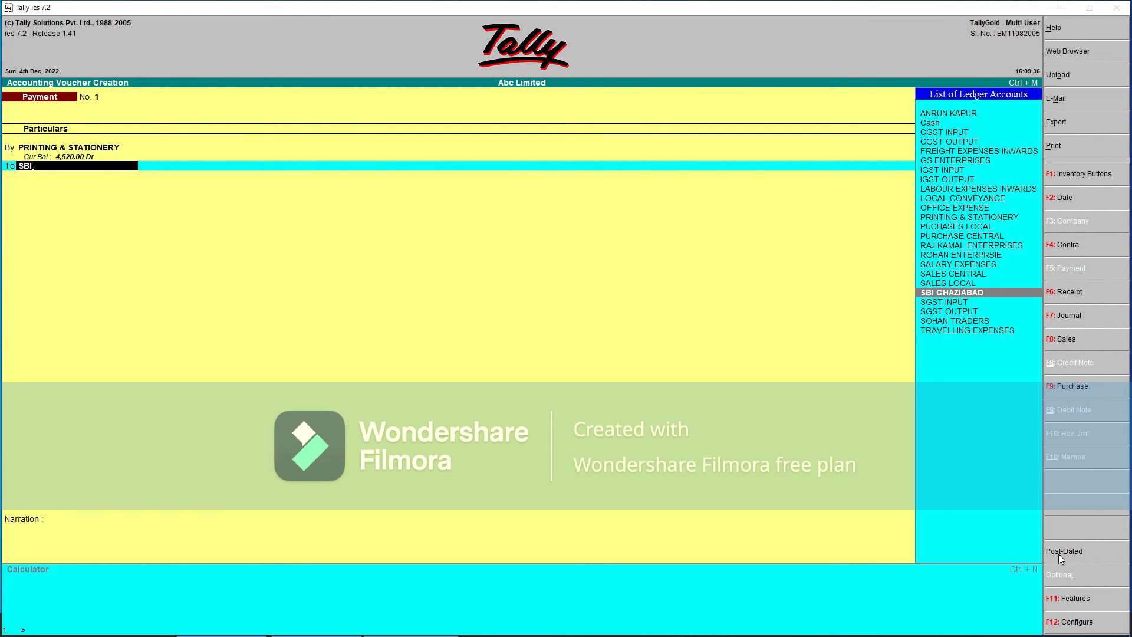
pyautogui.press('Return')
pyautogui.press('Return')
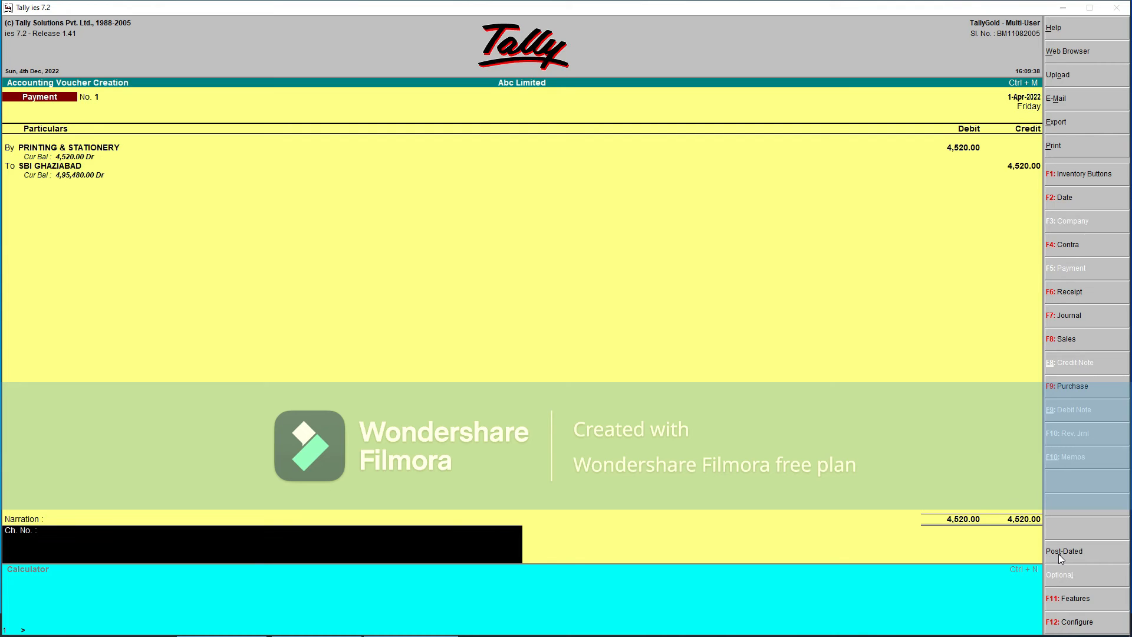
pyautogui.write('N/B')
pyautogui.press('Return')
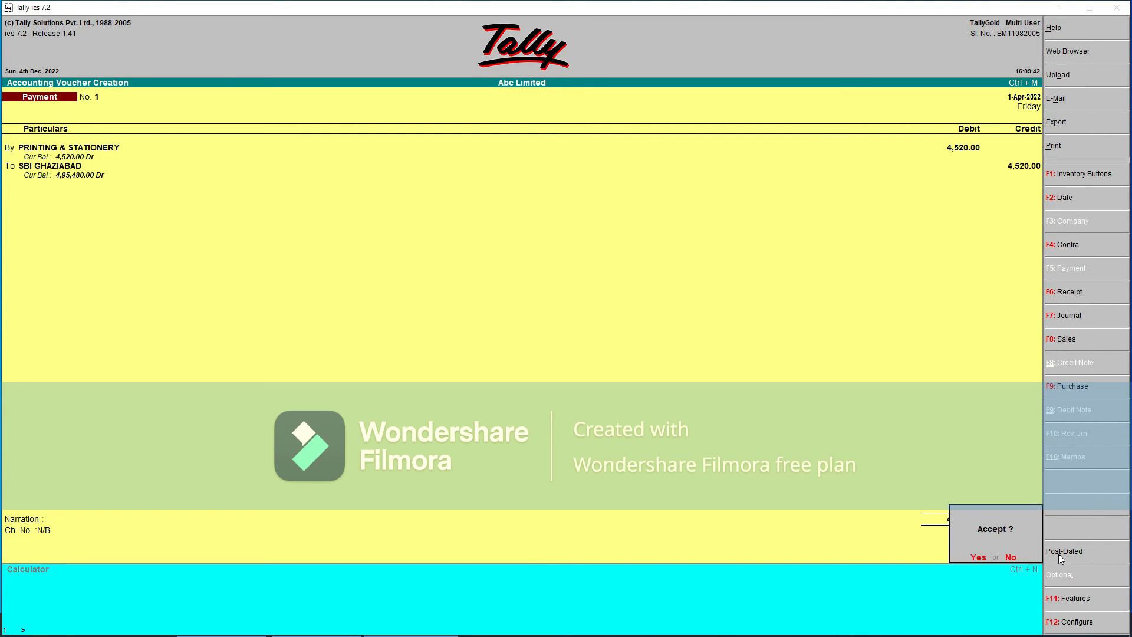
pyautogui.press('Return')
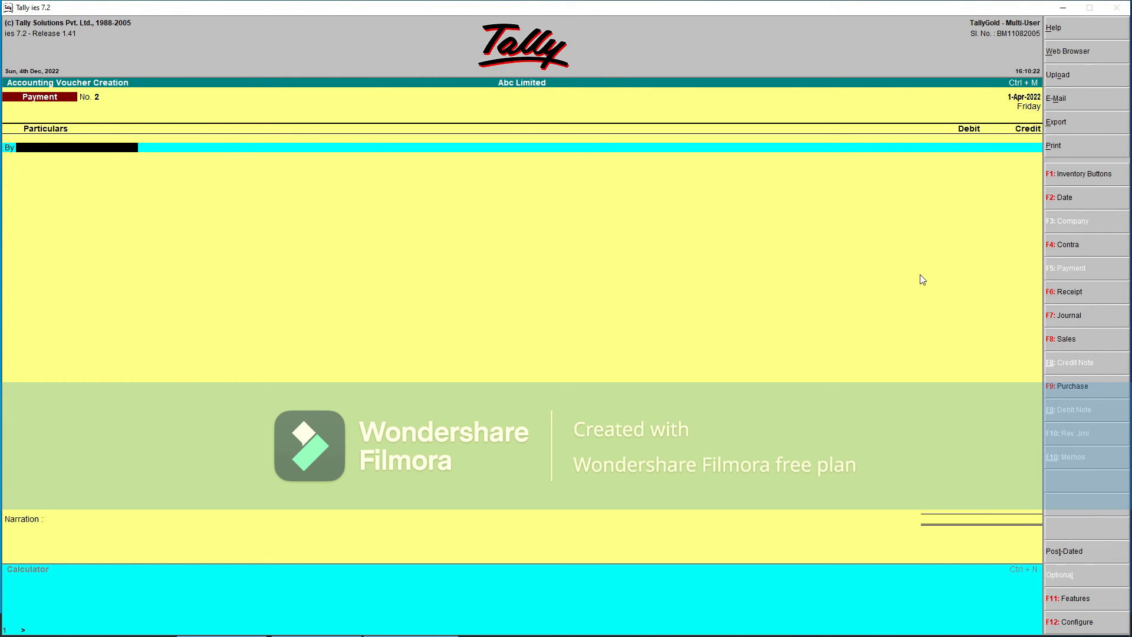
# Step: Switch to a purchase voucher and set its date to 20-Apr-2022
pyautogui.click(1078, 390)
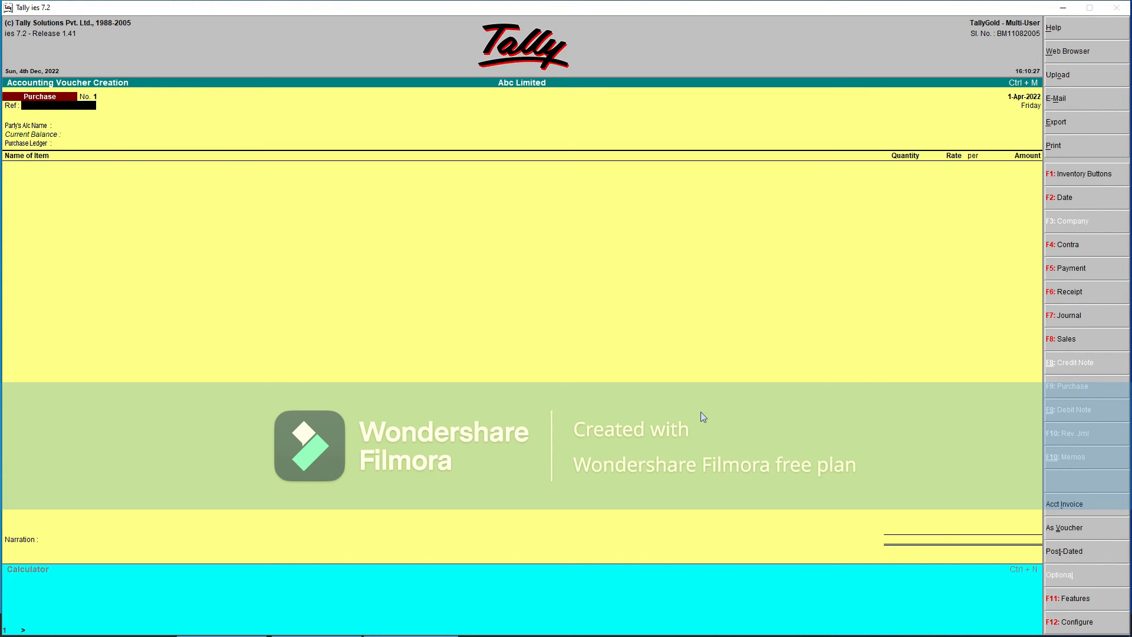
pyautogui.press('F2')
pyautogui.write('20.4')
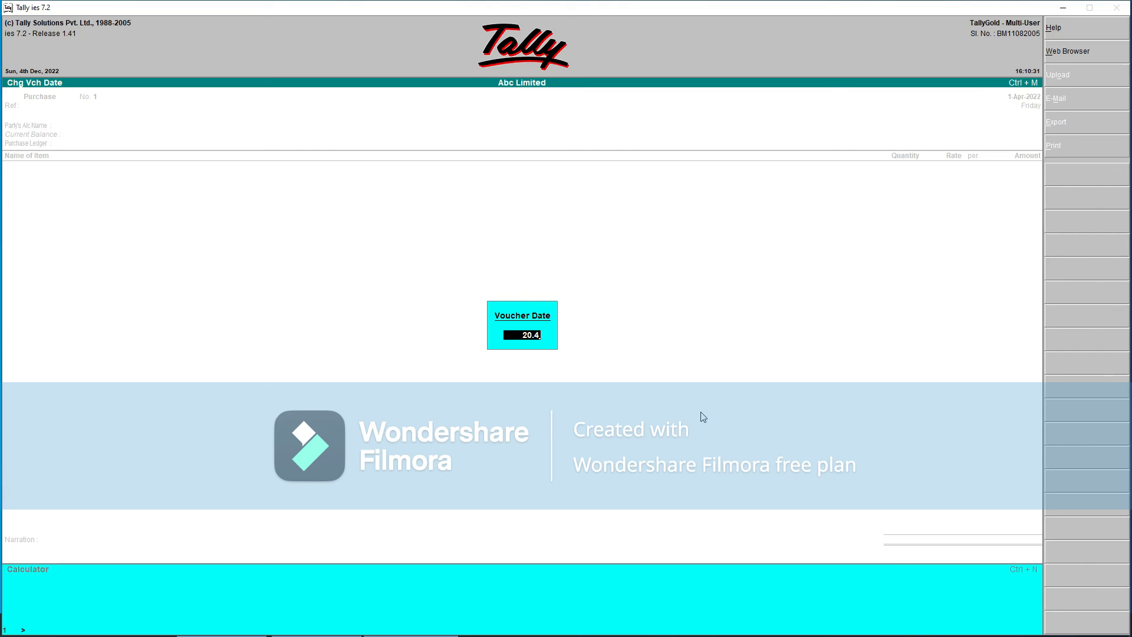
pyautogui.press('Return')
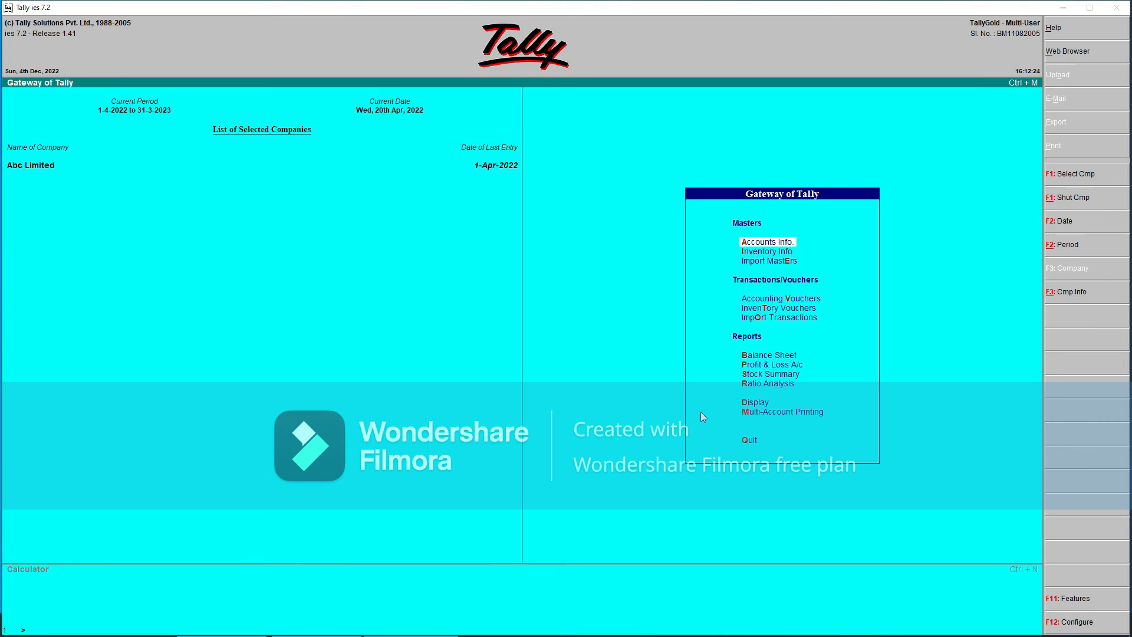
# Step: Open a purchase voucher with reference 25, choosing GS ENTERPRISES as the party and PUCHASES LOCAL as the purchase ledger
pyautogui.press('v')
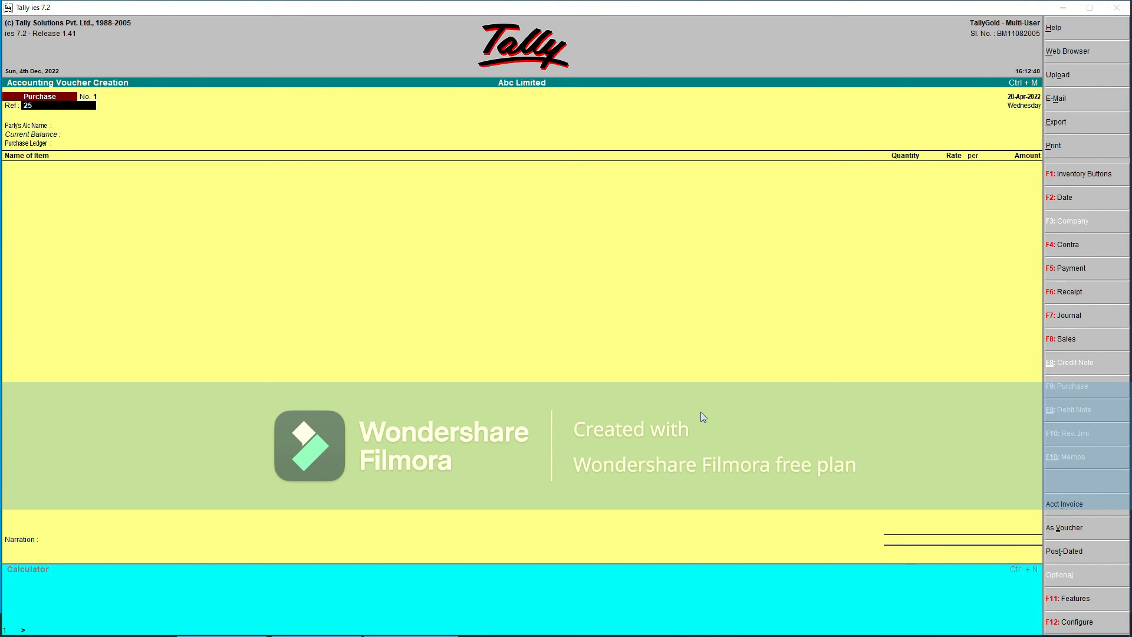
pyautogui.press('Return')
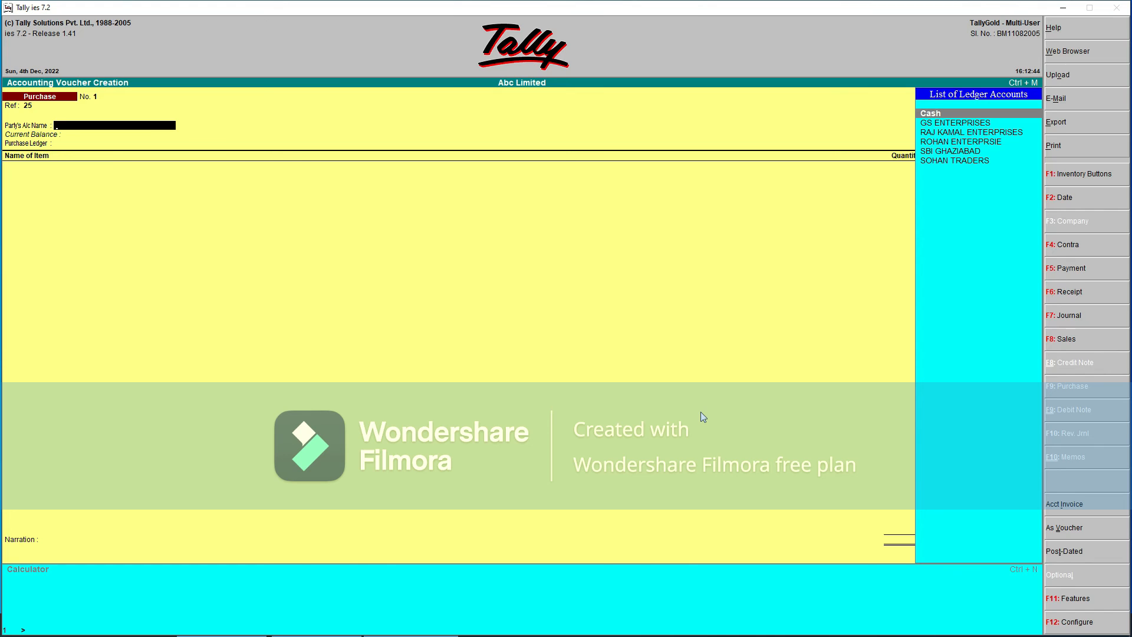
pyautogui.press('Down')
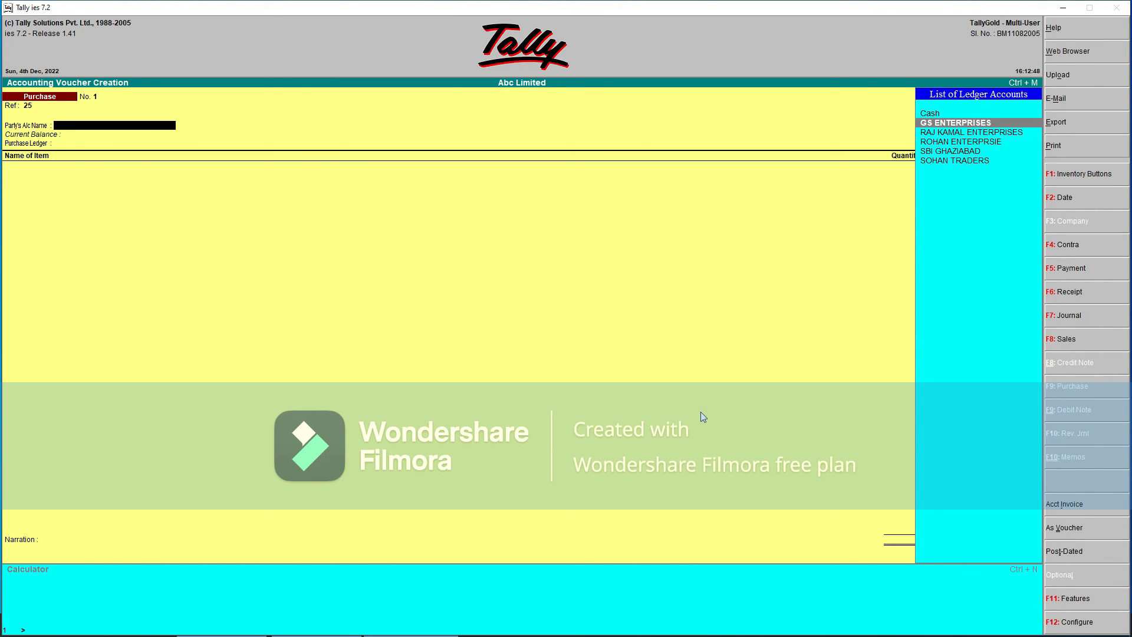
pyautogui.press('Return')
pyautogui.press('Return')
pyautogui.press('Return')
pyautogui.press('Return')
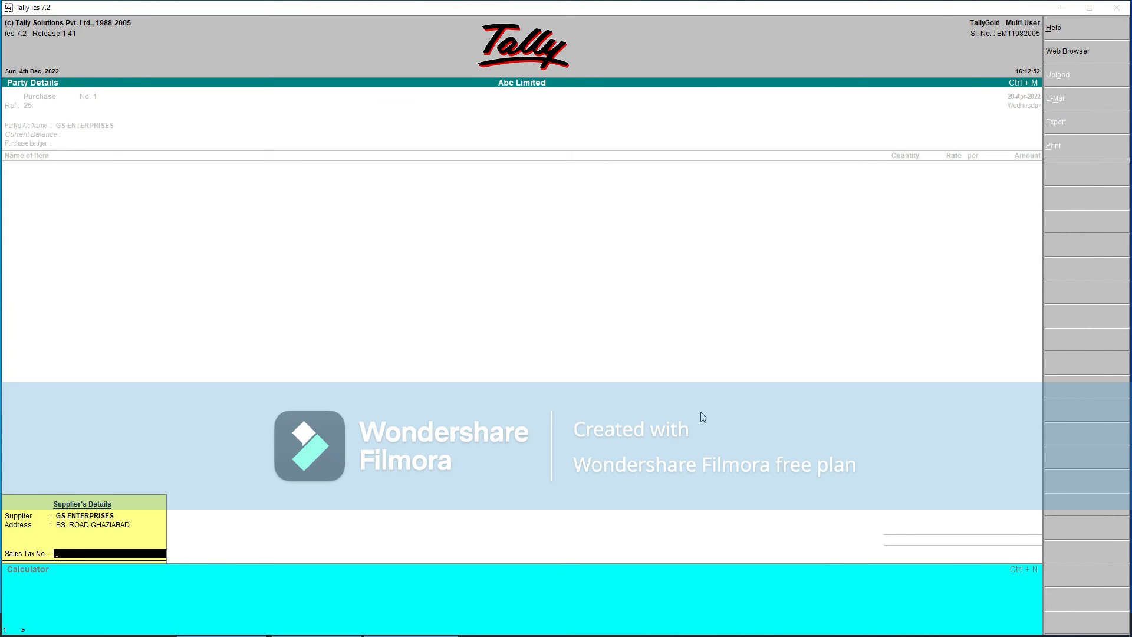
pyautogui.press('Return')
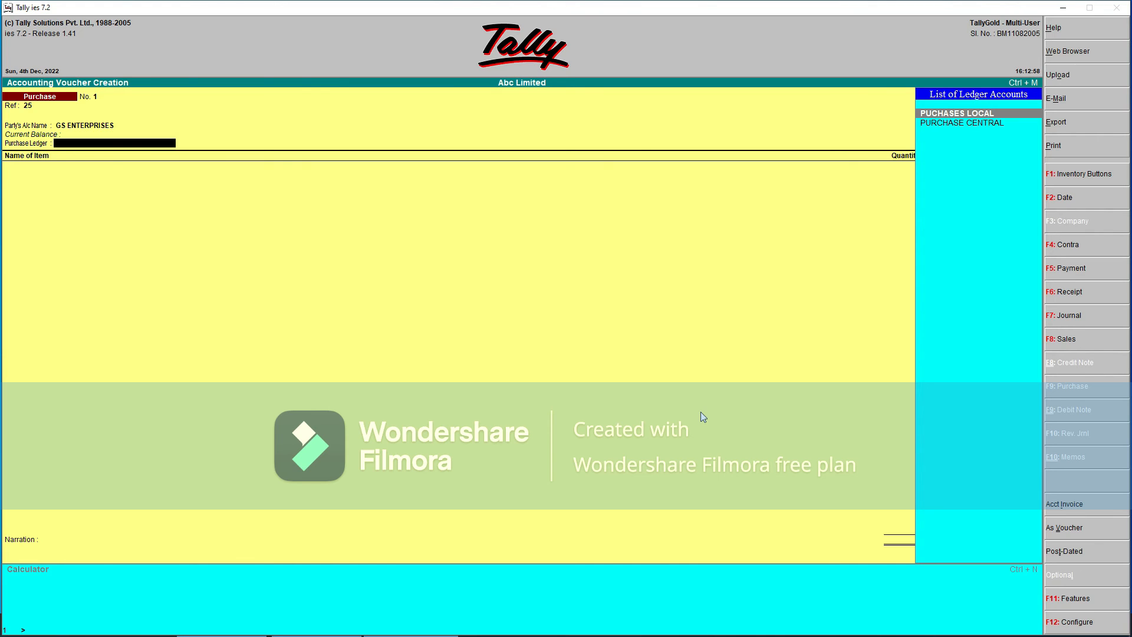
pyautogui.press('Return')
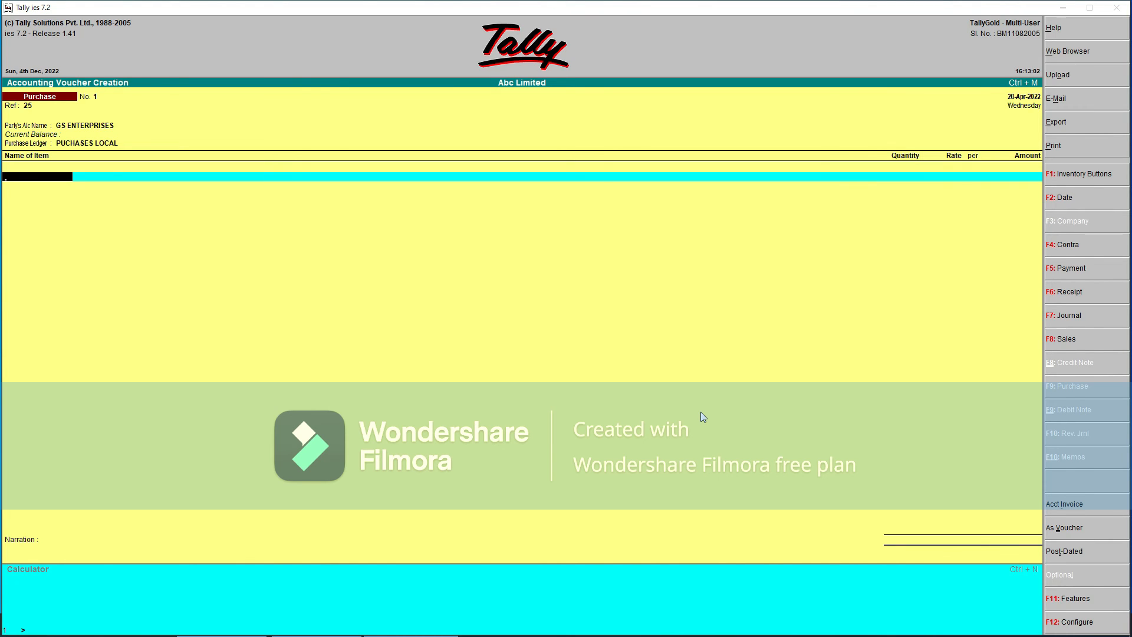
# Step: Add the item ANGLE to the purchase voucher with quantity 50 T at a rate of 40,000 per T, and end the item list
pyautogui.write('AN')
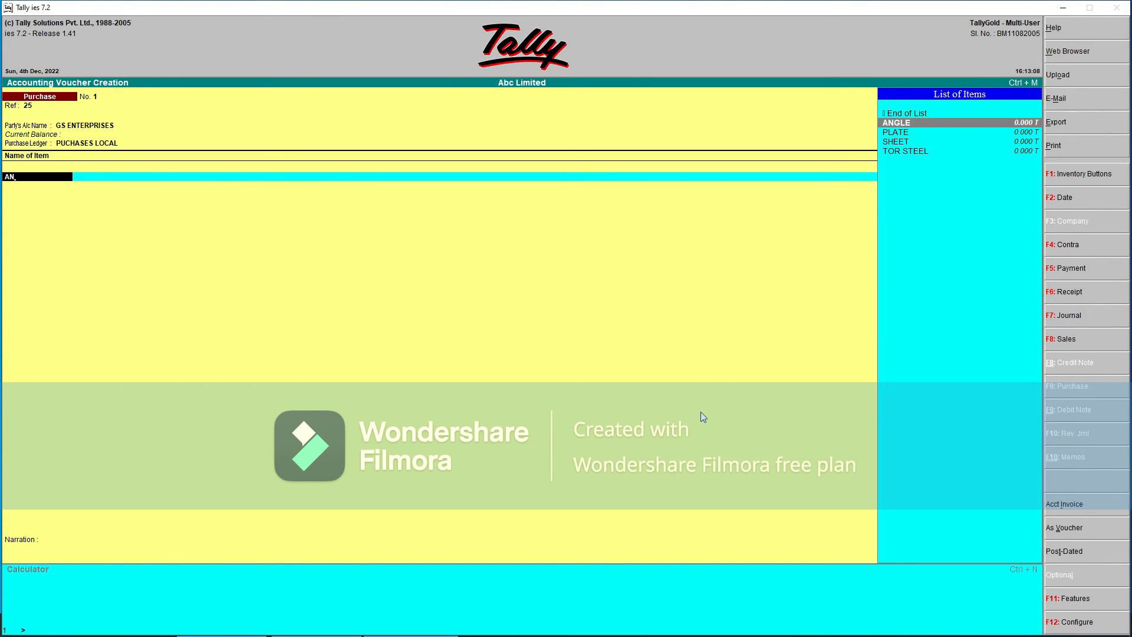
pyautogui.press('Return')
pyautogui.write('50')
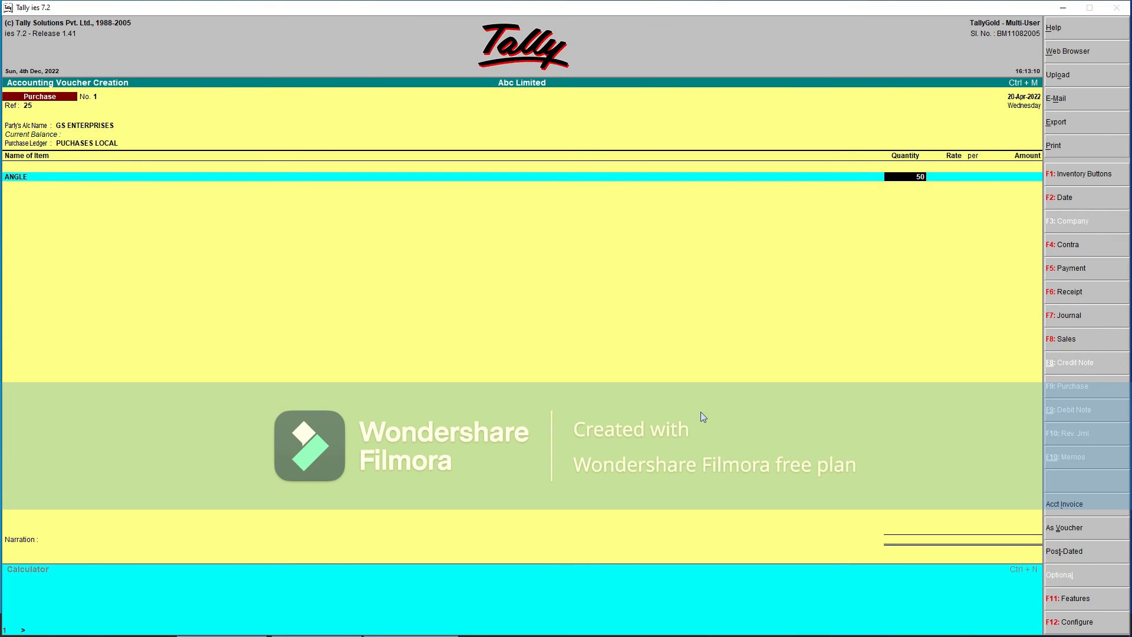
pyautogui.press('Return')
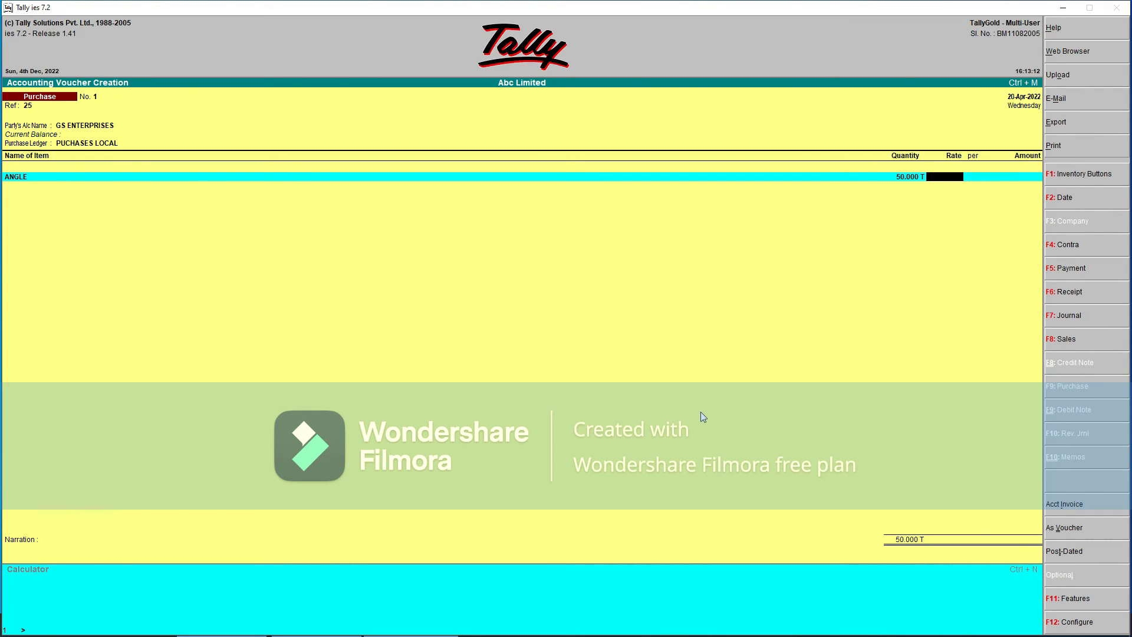
pyautogui.write('40000')
pyautogui.press('Return')
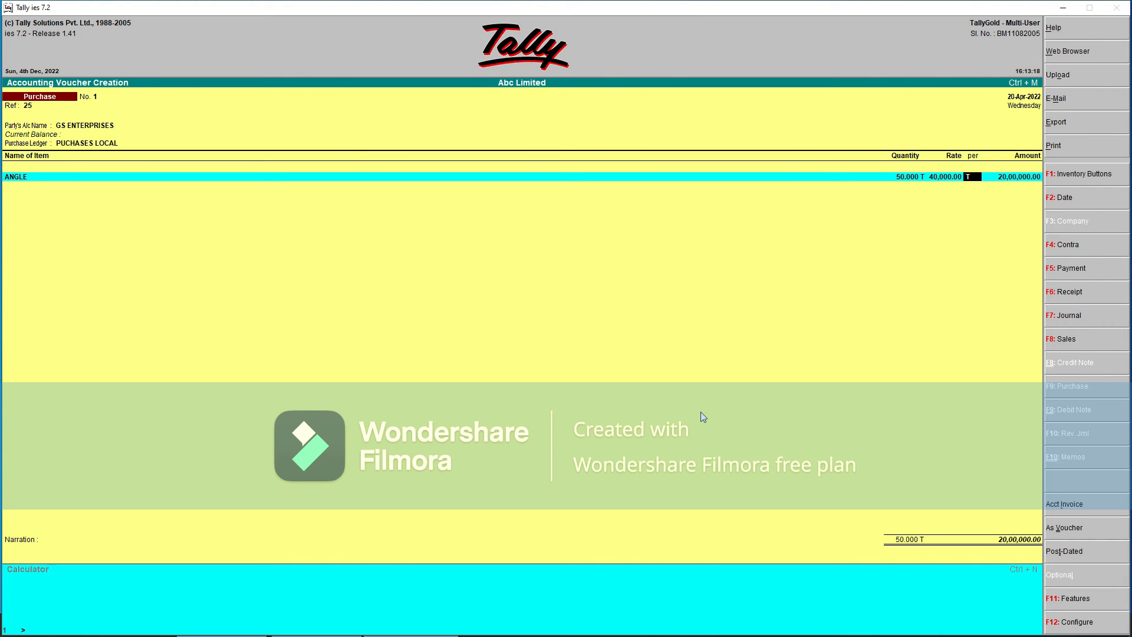
pyautogui.press('Return')
pyautogui.press('Return')
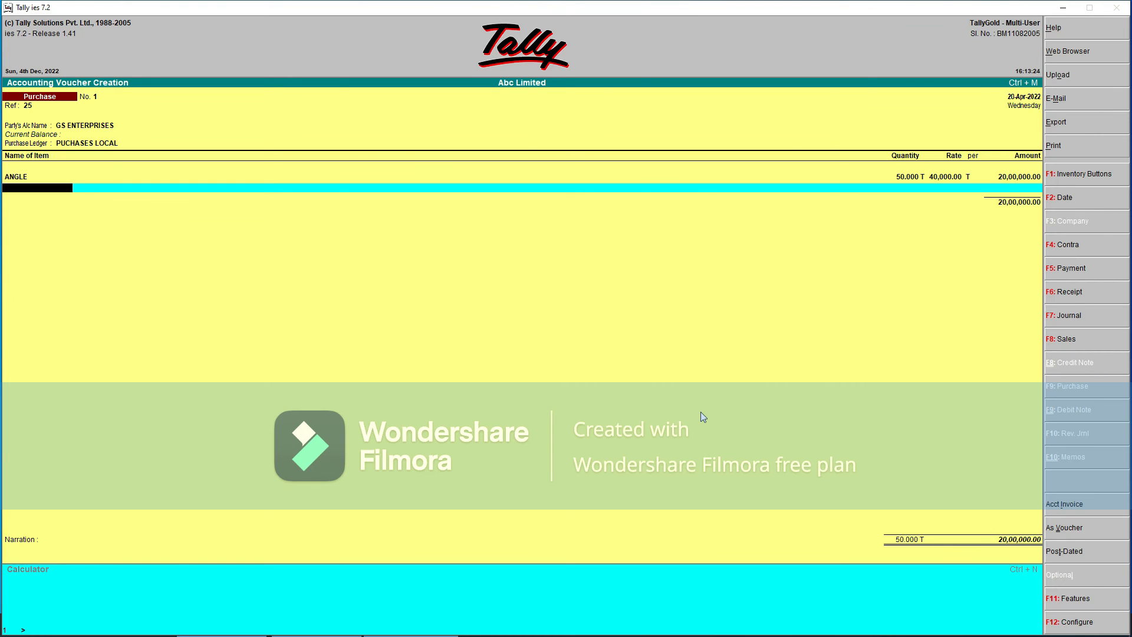
pyautogui.press('Return')
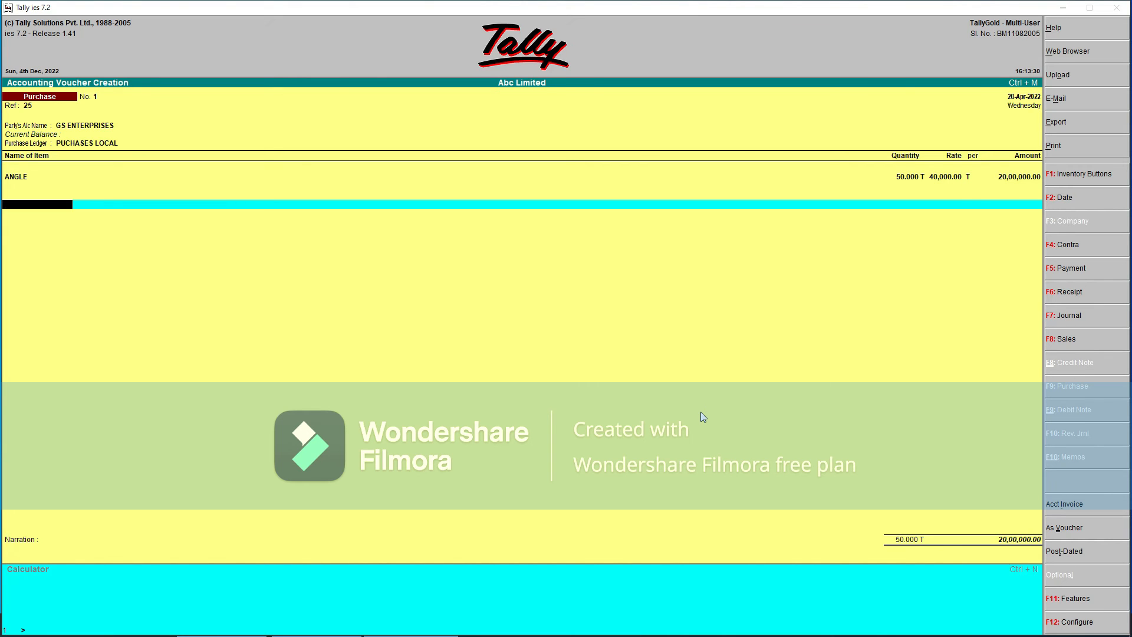
# Step: Add the CGST INPUT ledger to the purchase voucher at 9 %
pyautogui.write('CGS')
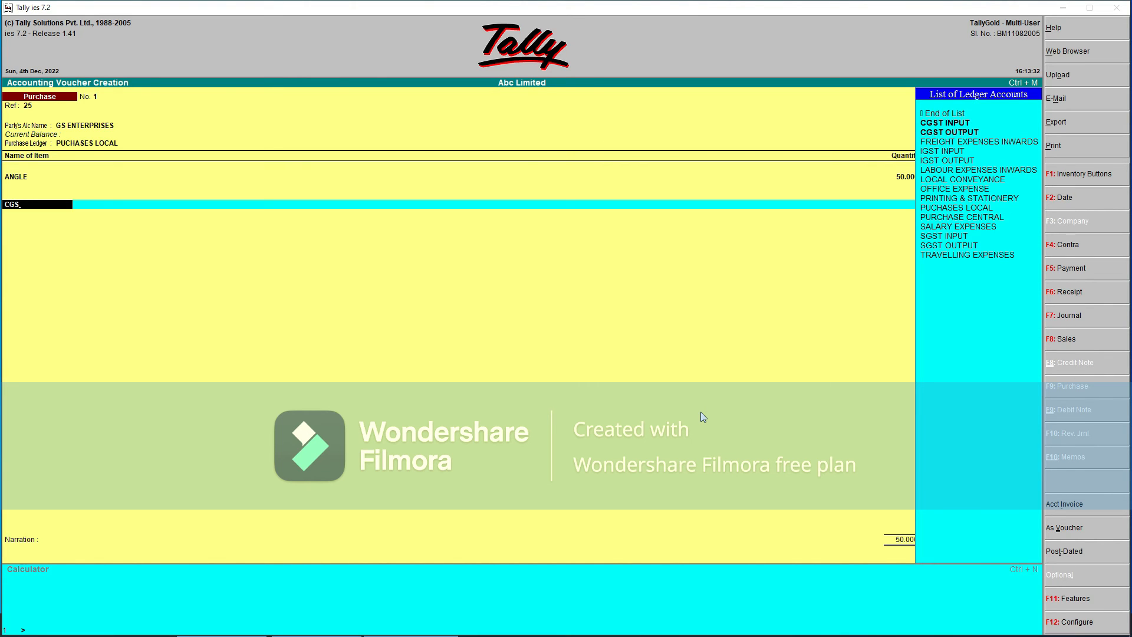
pyautogui.press('Down')
pyautogui.press('Up')
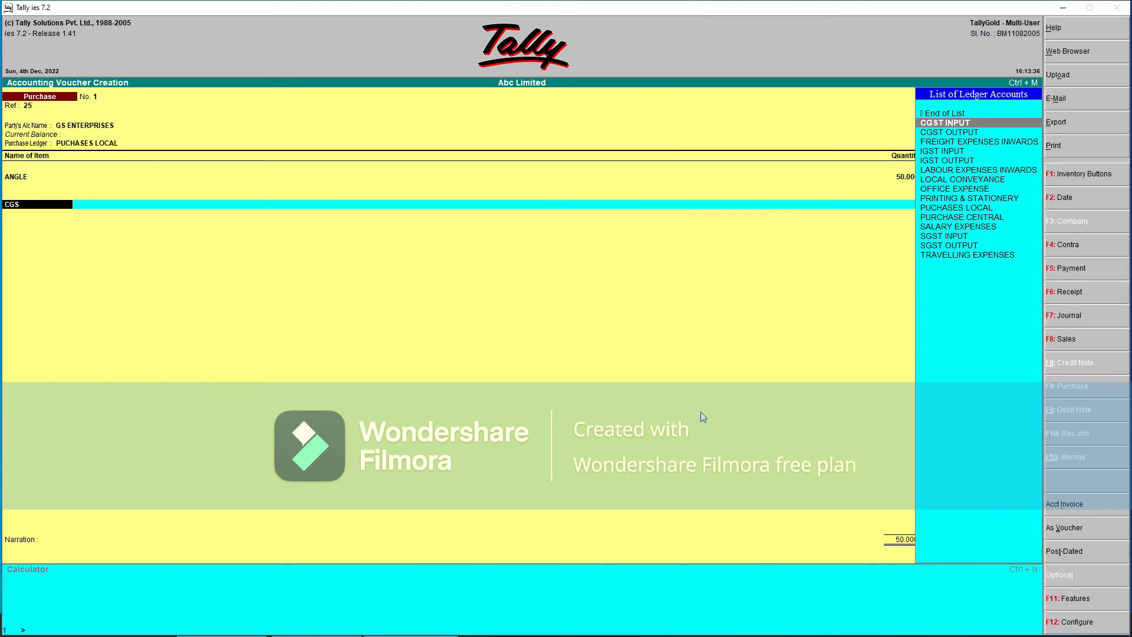
pyautogui.press('Return')
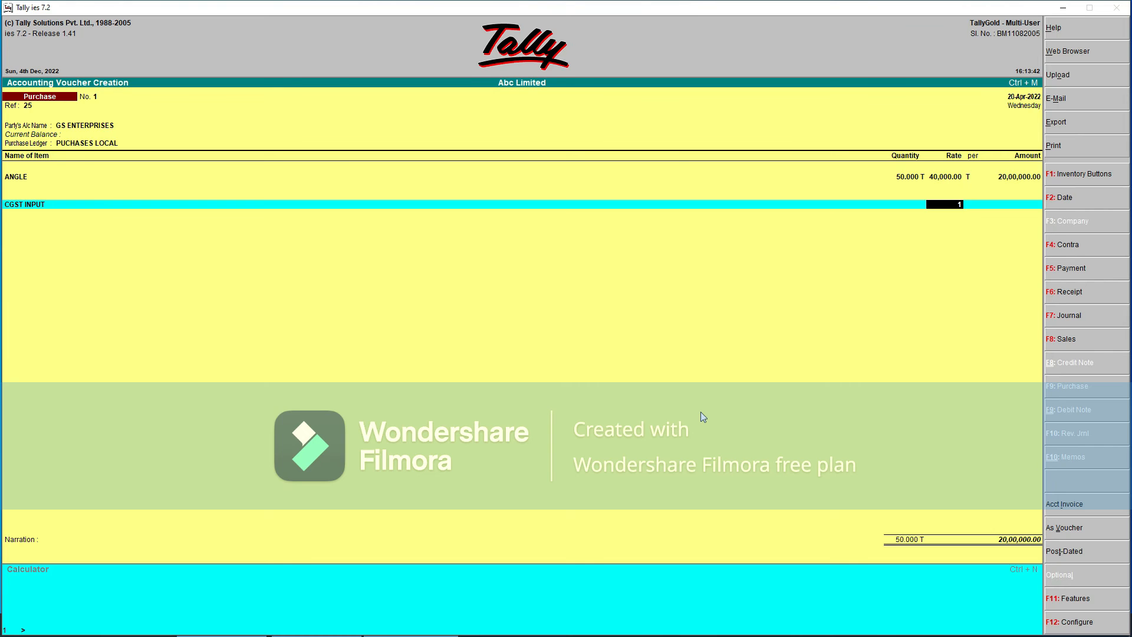
pyautogui.press('Return')
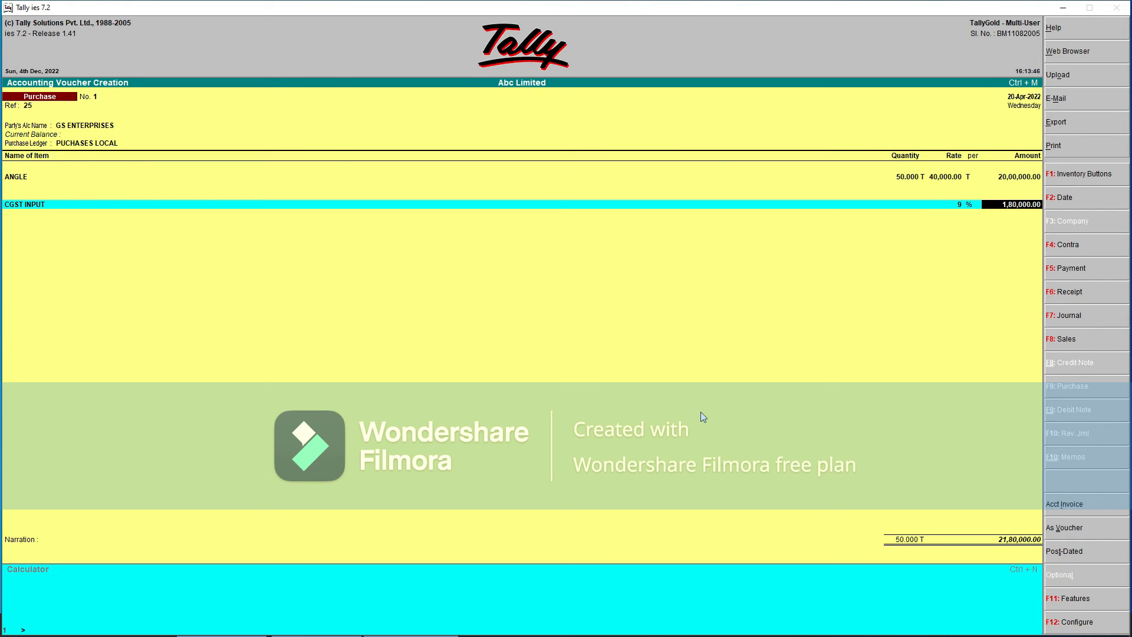
pyautogui.press('Return')
# Step: Add the SGST INPUT ledger to the purchase voucher at 9 %
pyautogui.write('SGS')
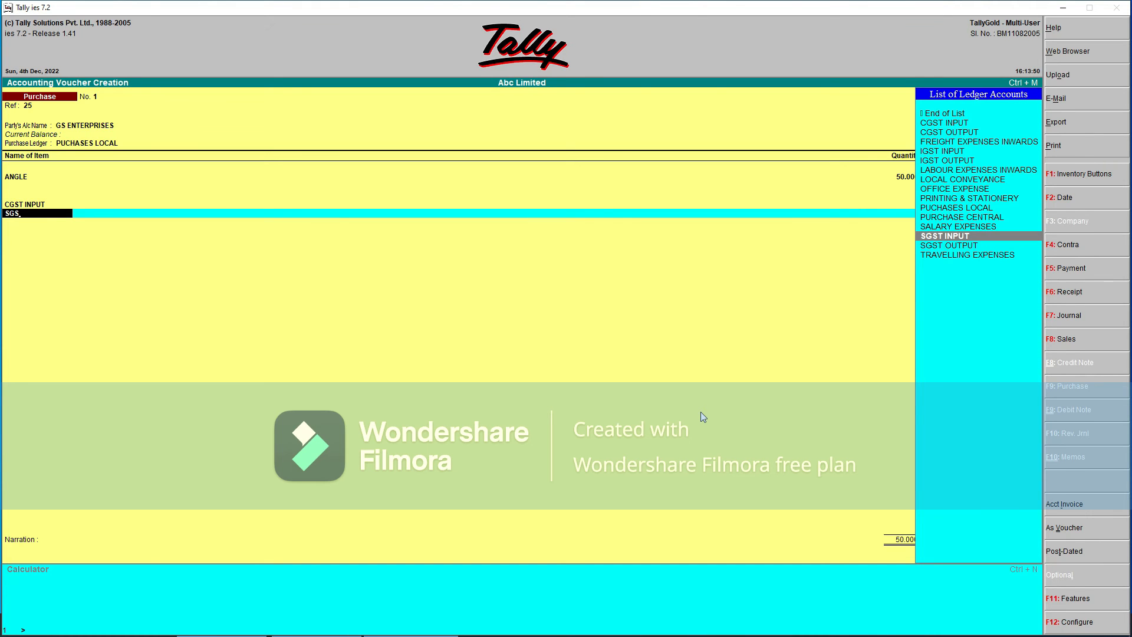
pyautogui.press('Return')
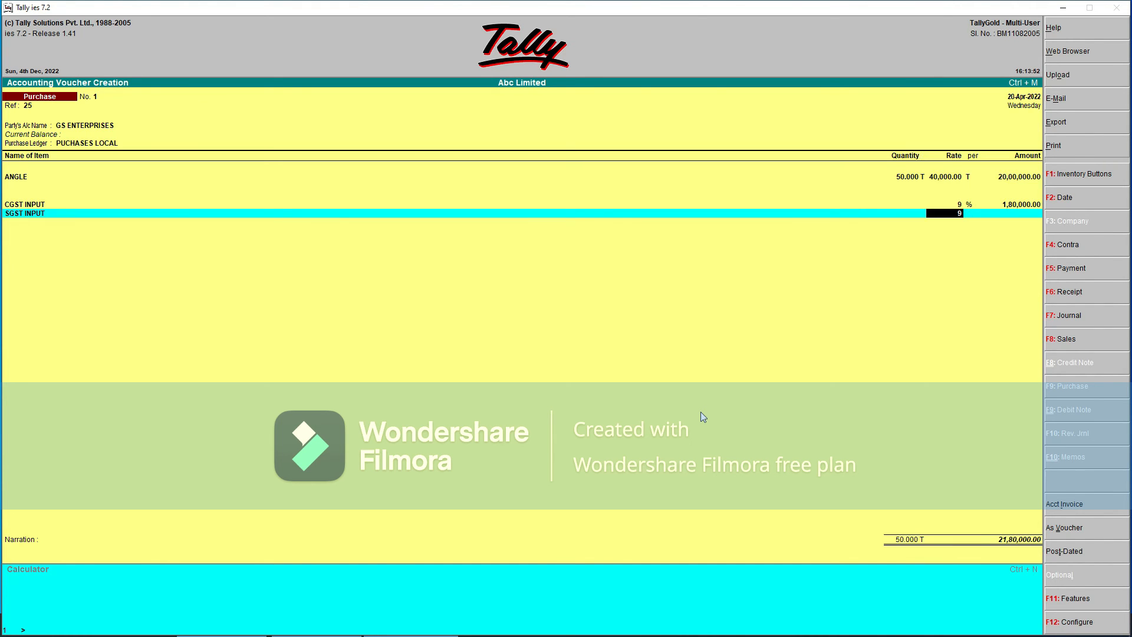
pyautogui.press('Return')
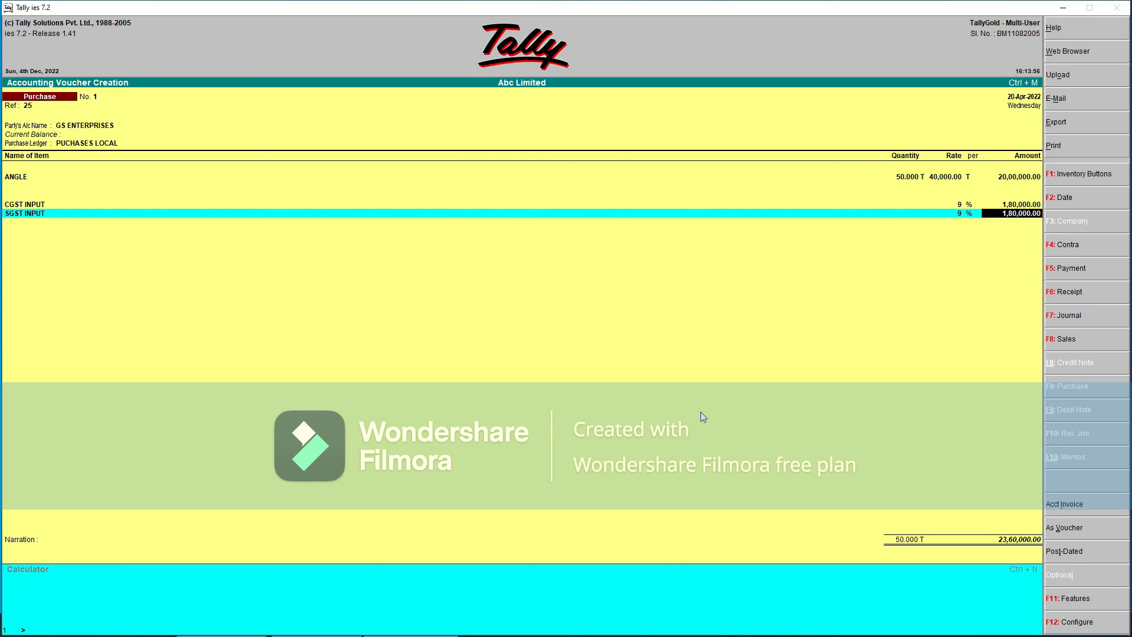
pyautogui.press('Return')
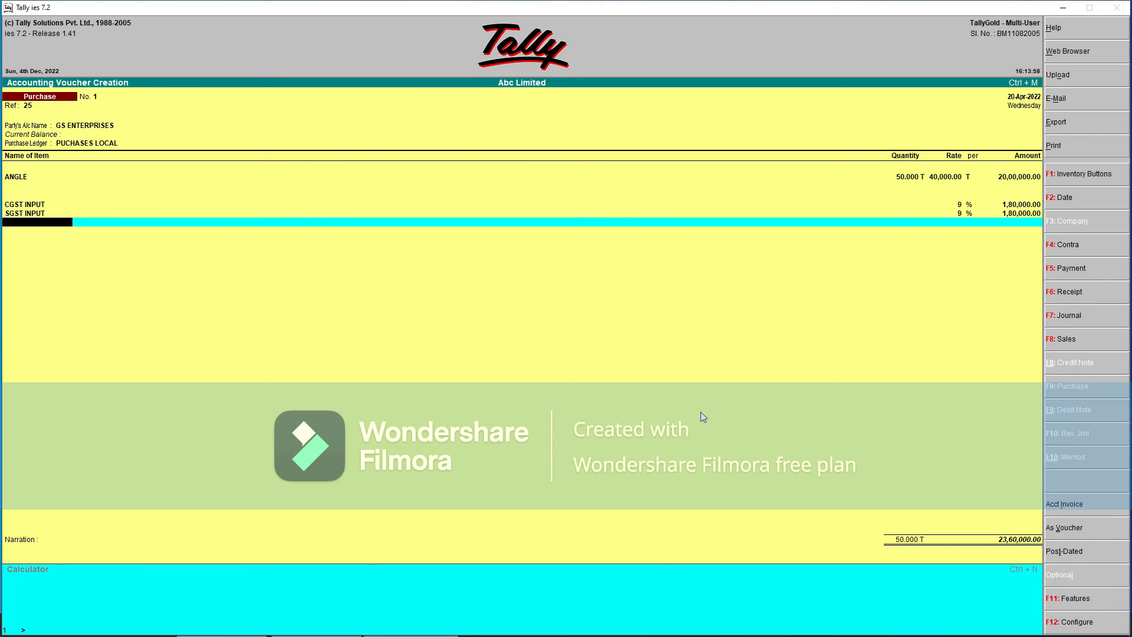
# Step: End the ledger list, enter the narration "BY BILL NO. 25" and save the purchase voucher
pyautogui.press('Return')
pyautogui.write('BY BILL NO. 25')
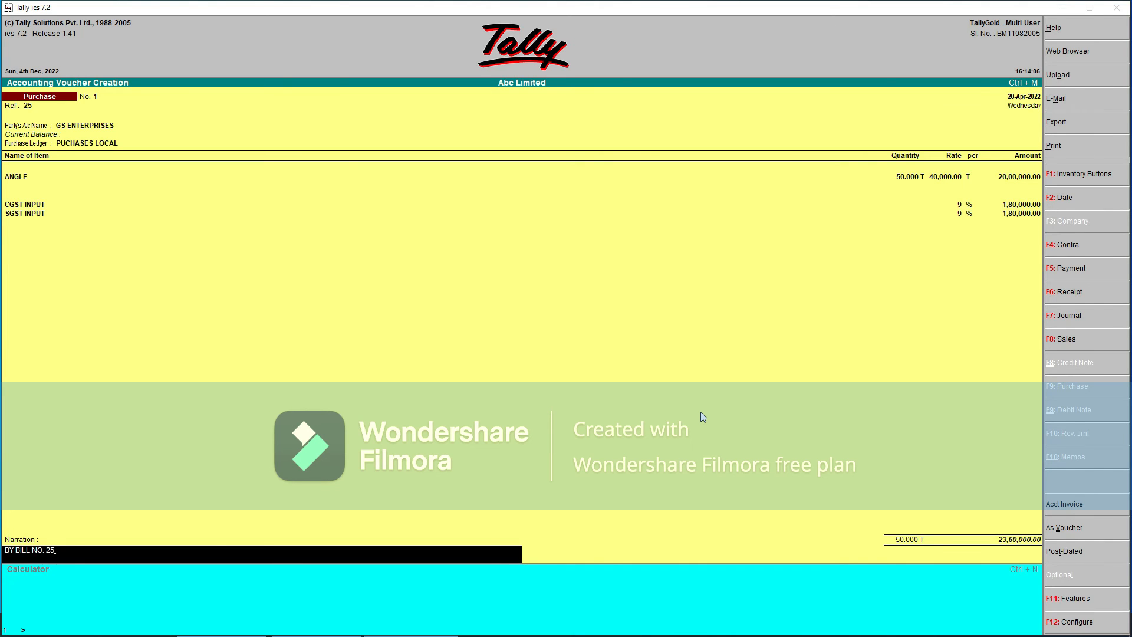
pyautogui.press('Return')
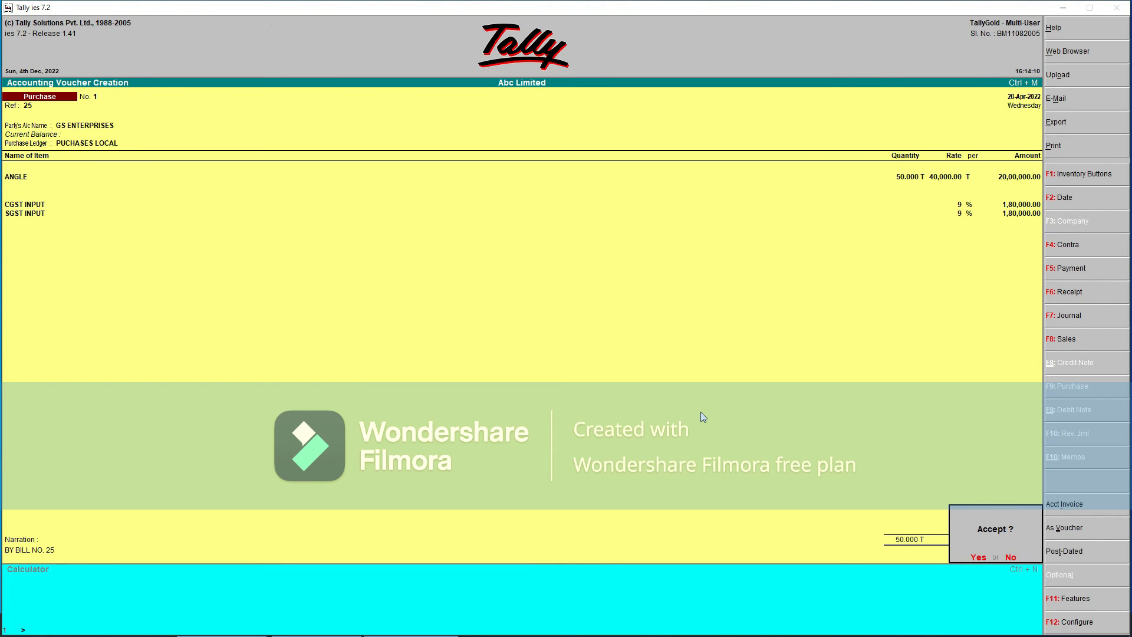
pyautogui.press('Return')
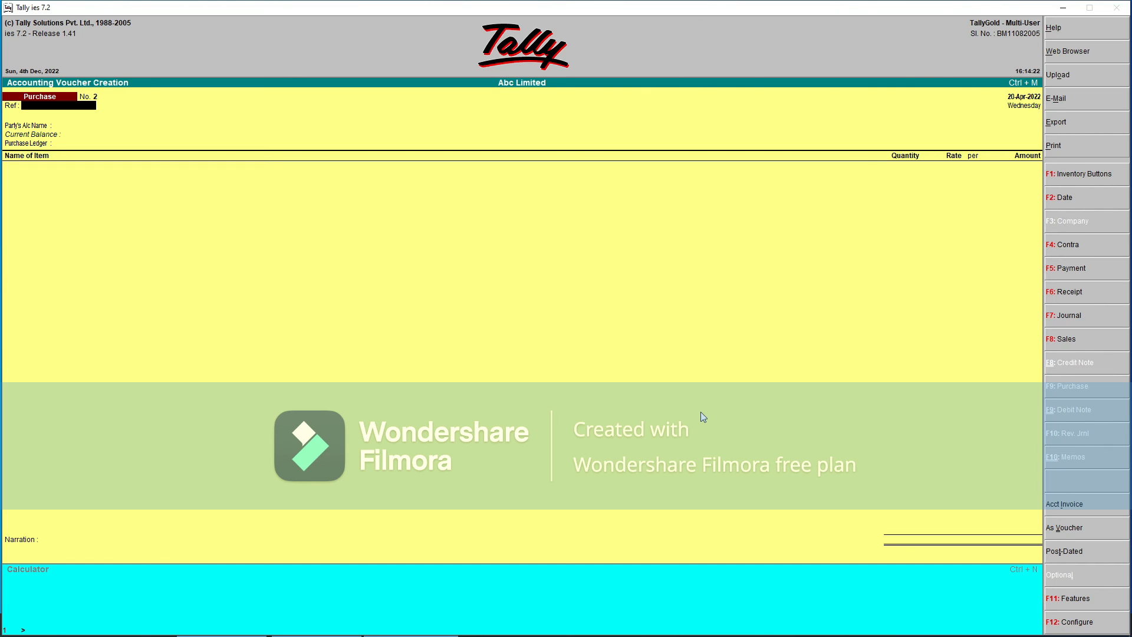
# Step: Switch to a sales voucher dated 25-Apr-2022 and give it reference 1
pyautogui.press('F8')
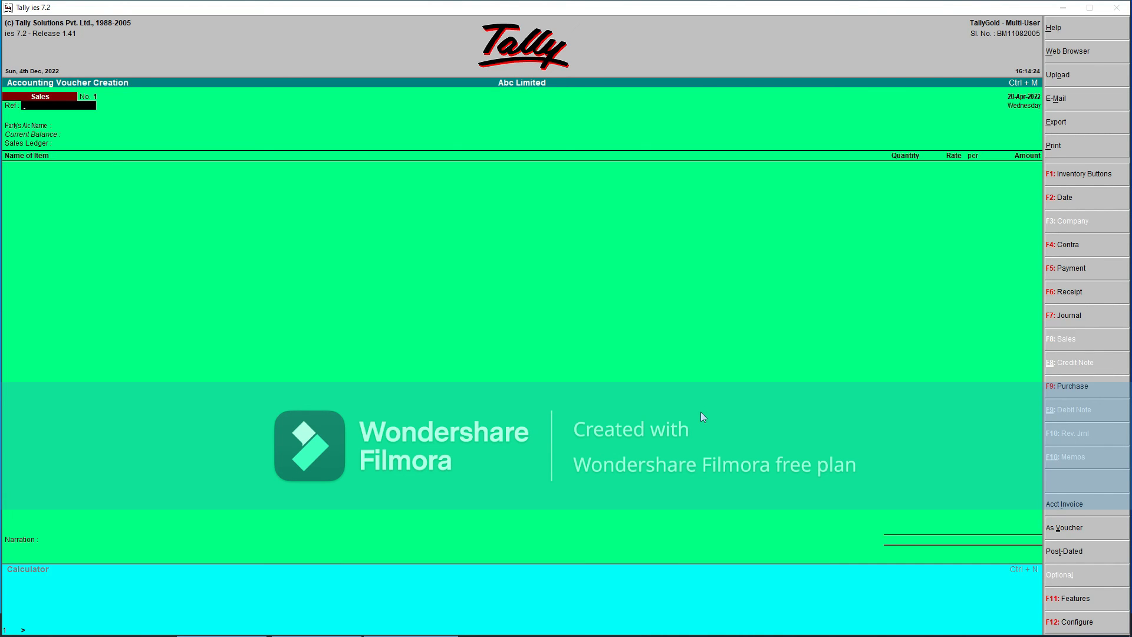
pyautogui.press('F2')
pyautogui.write('25.')
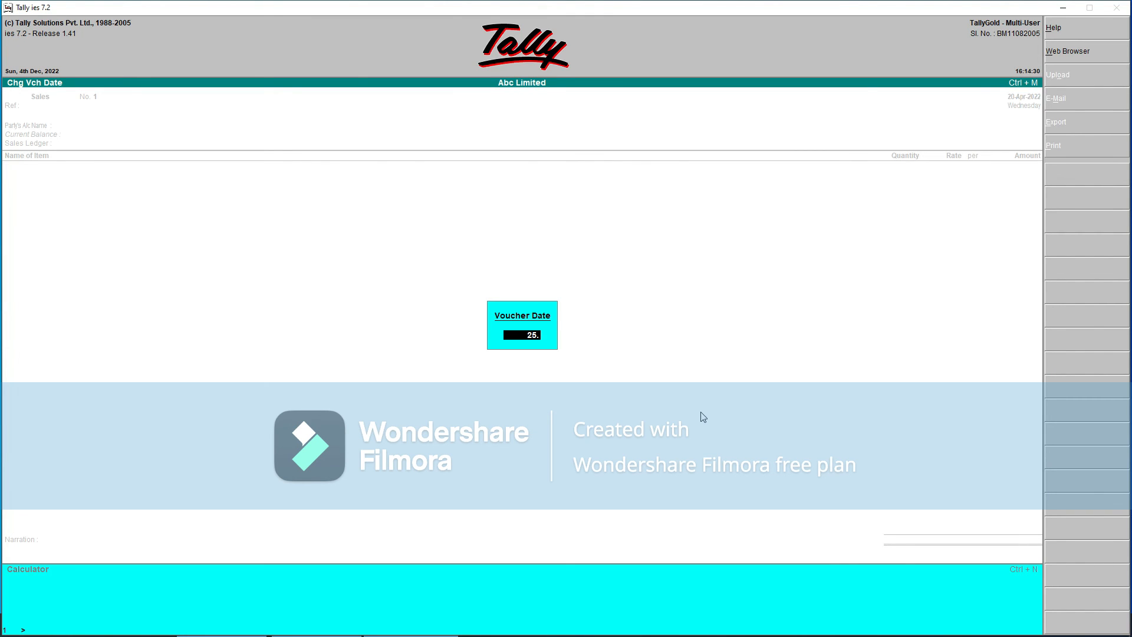
pyautogui.press('Return')
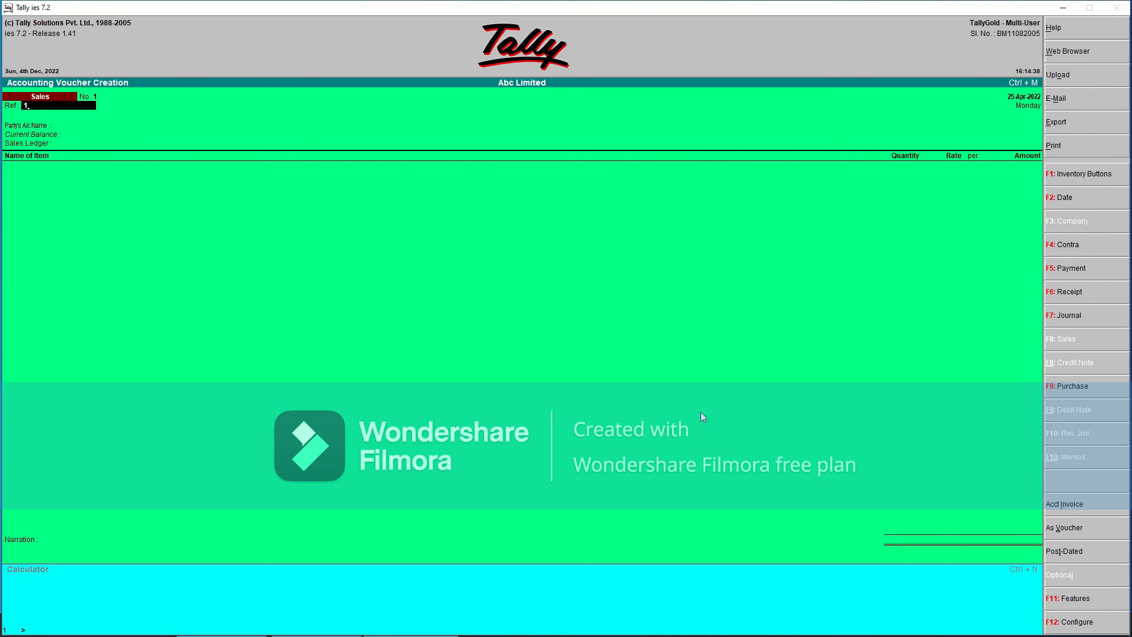
pyautogui.press('Return')
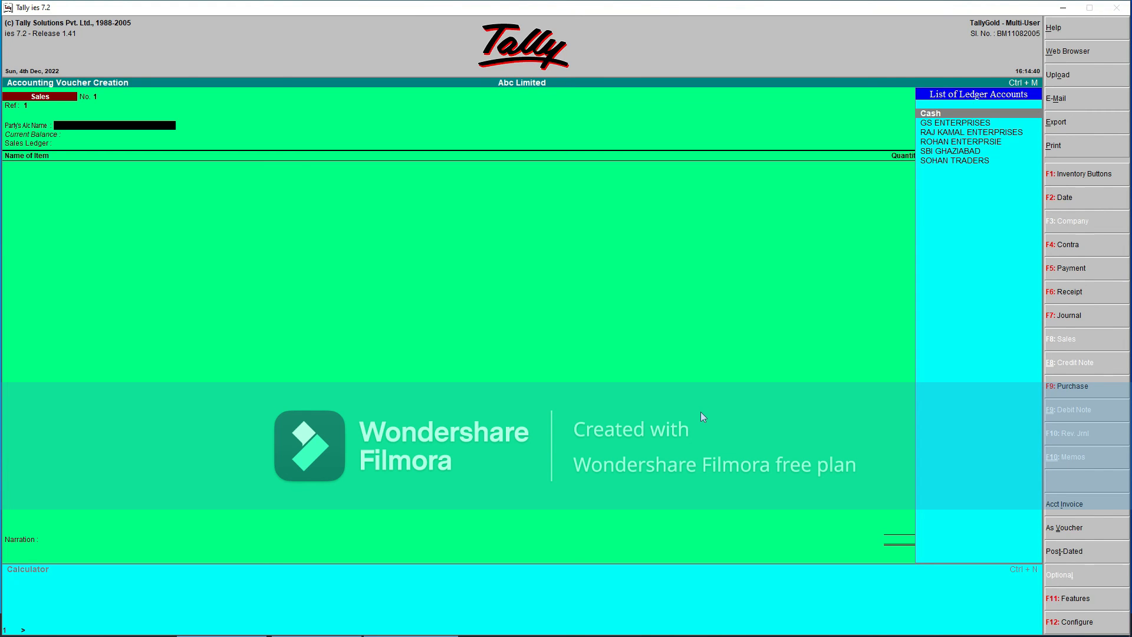
# Step: Choose RAJ KAMAL ENTERPRISES as the party, accept its party details without additions, and select SALES LOCAL as the sales ledger
pyautogui.press('Down')
pyautogui.press('Down')
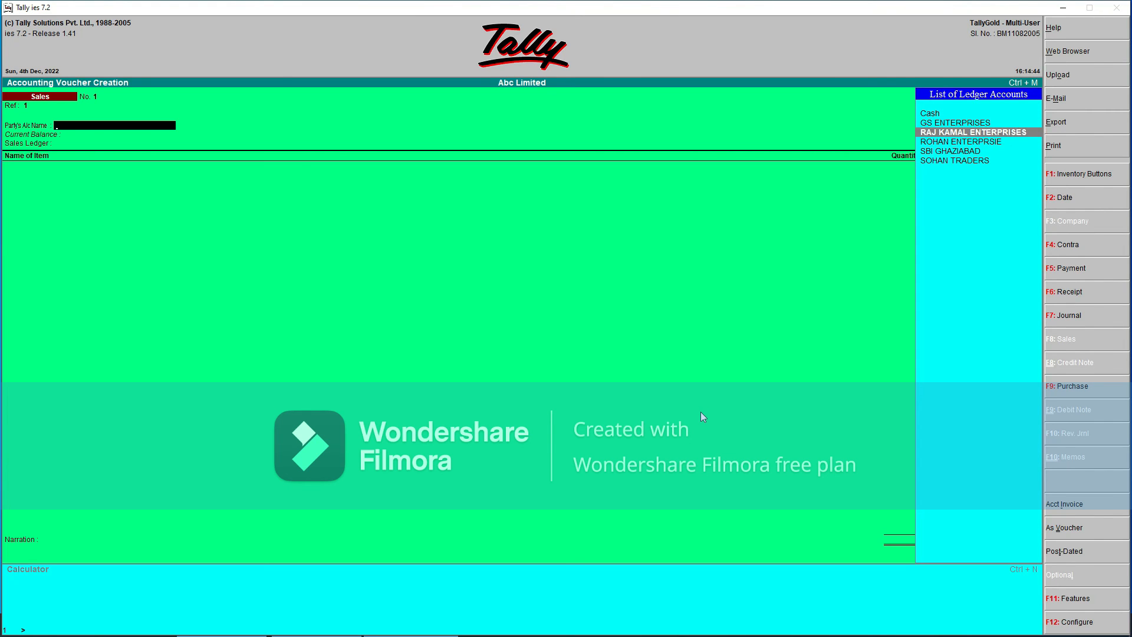
pyautogui.press('Return')
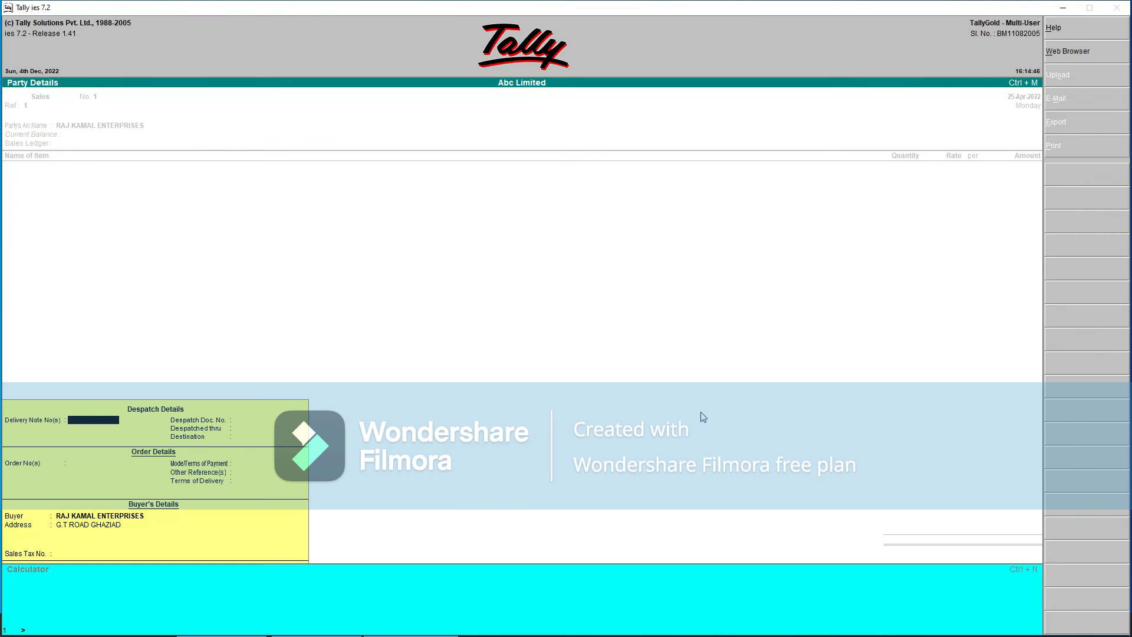
pyautogui.press('Return')
pyautogui.press('Return')
pyautogui.press('Return')
pyautogui.press('Return')
pyautogui.press('Return')
pyautogui.press('Return')
pyautogui.press('Return')
pyautogui.press('Return')
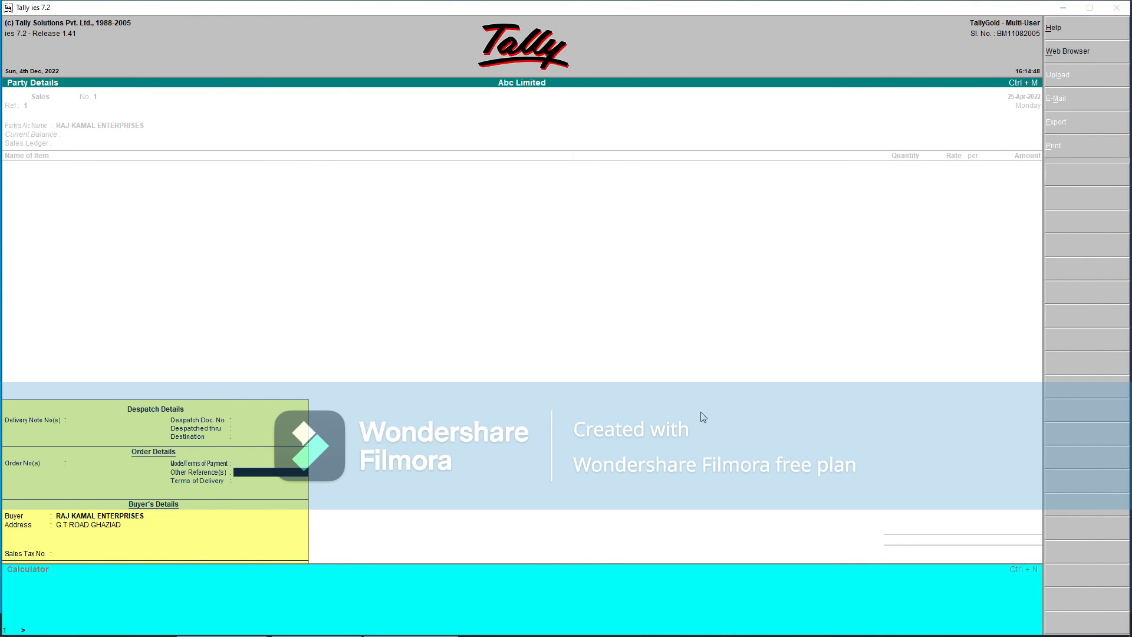
pyautogui.press('Return')
pyautogui.press('Return')
pyautogui.press('Return')
pyautogui.press('Return')
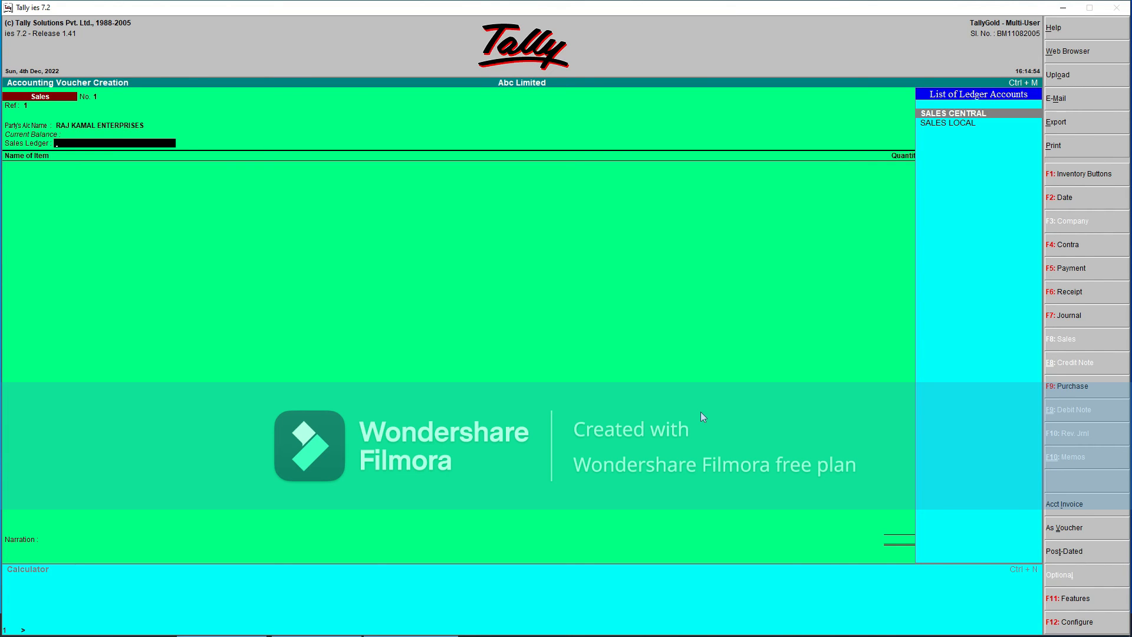
pyautogui.press('Down')
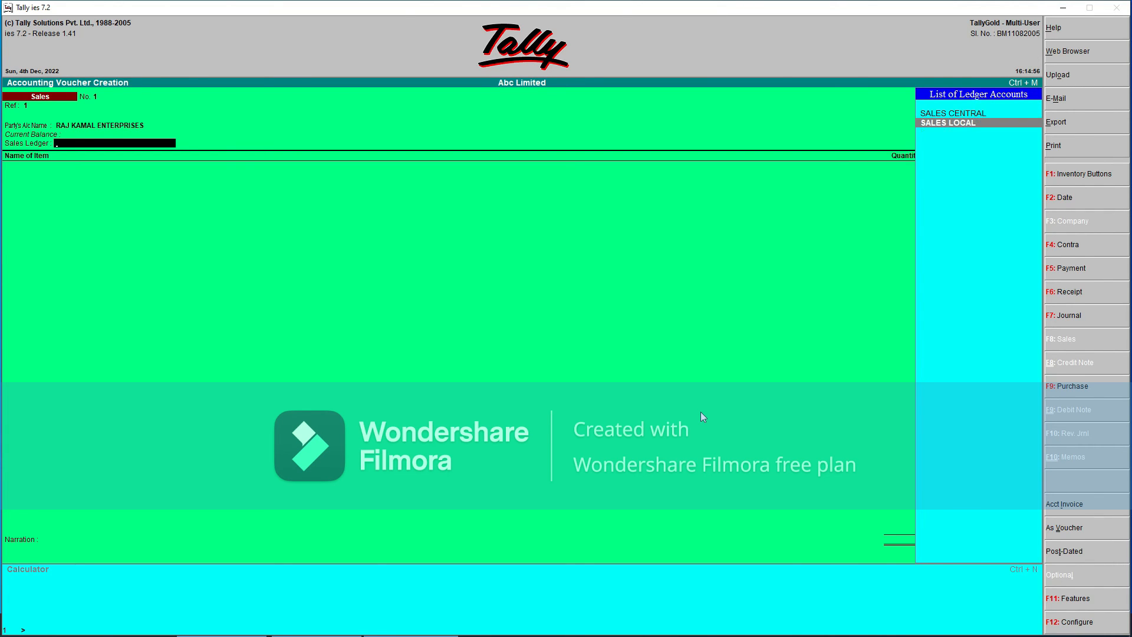
pyautogui.press('Return')
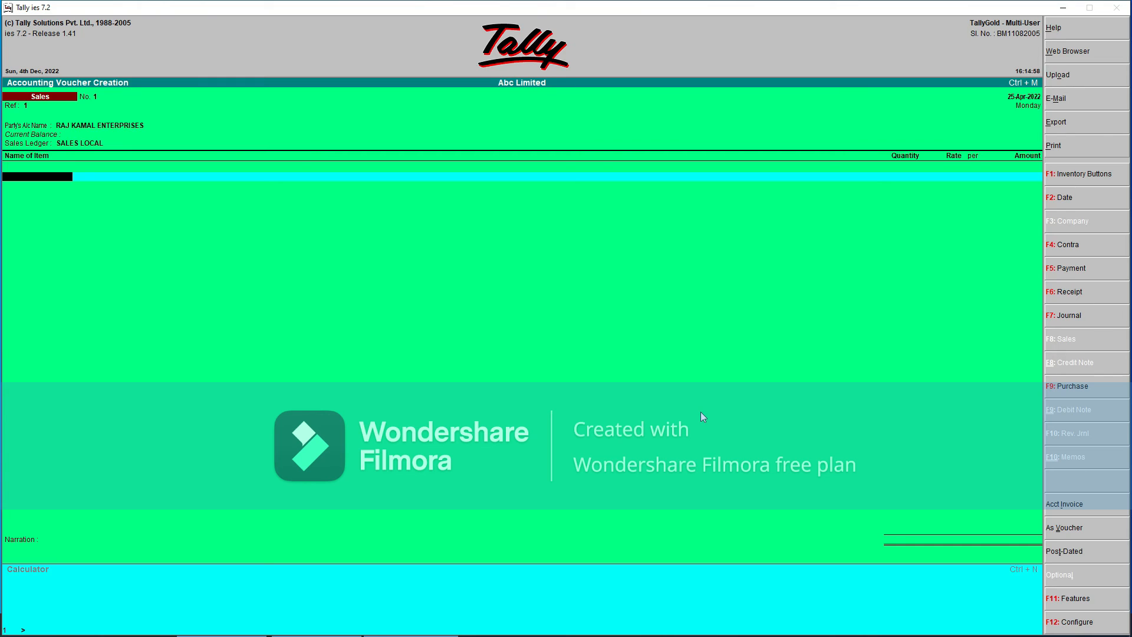
# Step: Add the stock item ANGLE to the sales voucher with quantity 15 T at a rate of 45,000
pyautogui.write('A')
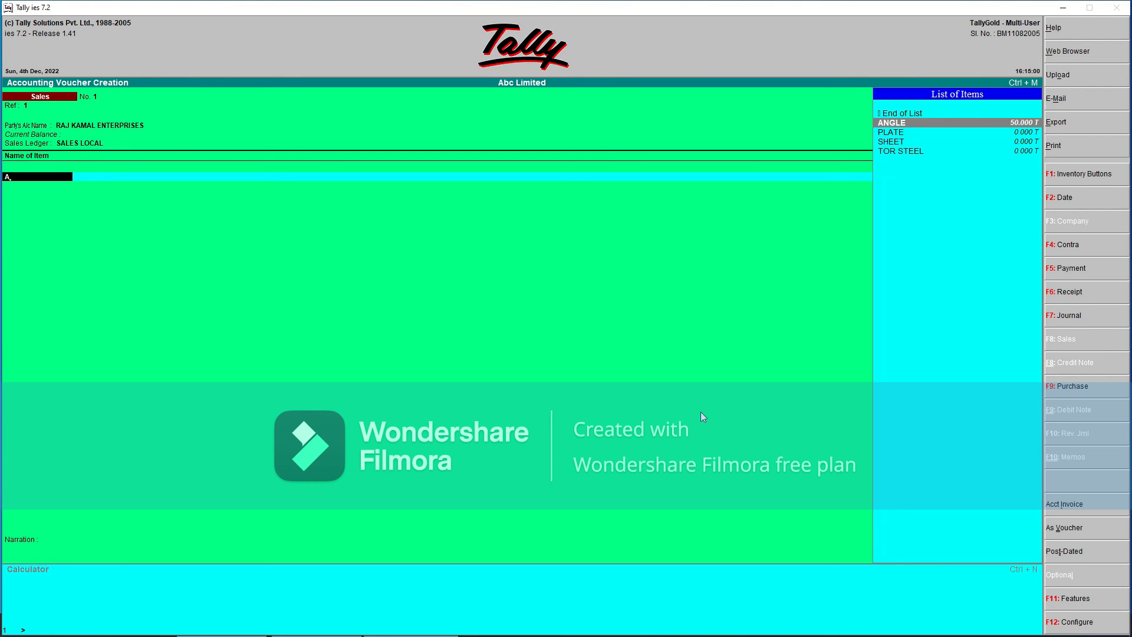
pyautogui.press('Return')
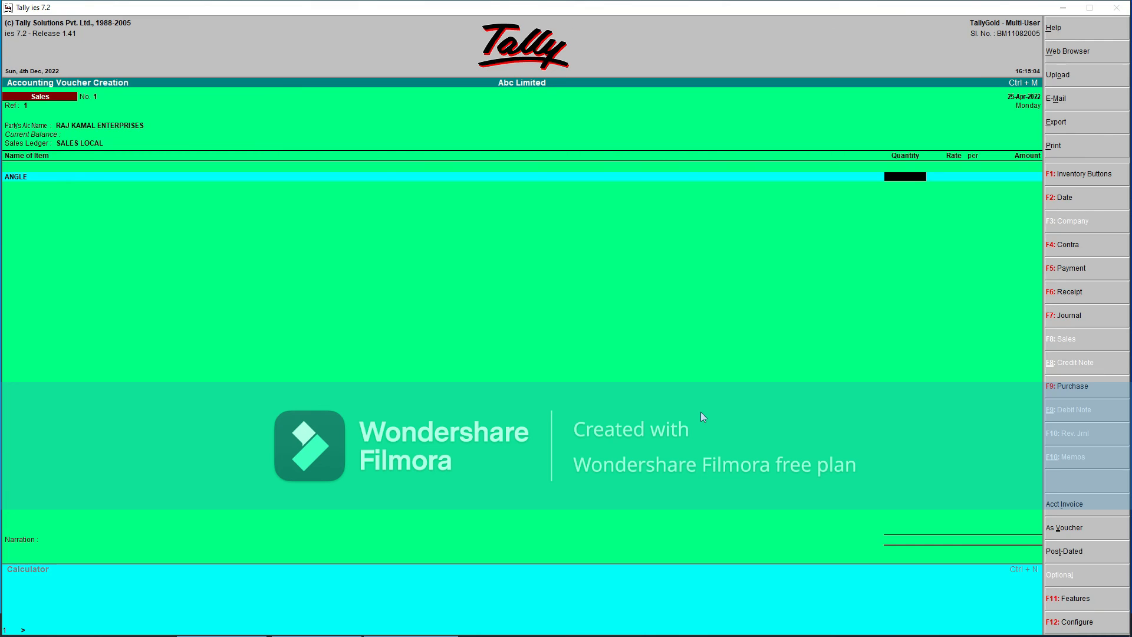
pyautogui.write('15')
pyautogui.press('Return')
pyautogui.write('45000')
pyautogui.press('Return')
pyautogui.press('Return')
pyautogui.press('Return')
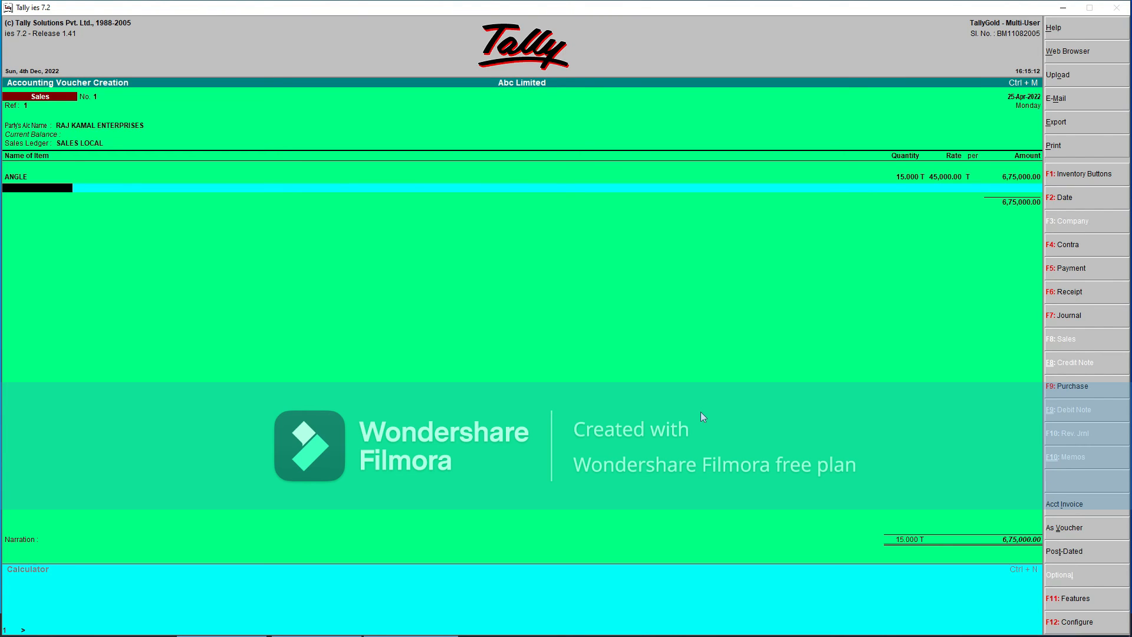
# Step: End the item list and add the CGST OUTPUT ledger to the sales voucher at 9 %
pyautogui.press('Return')
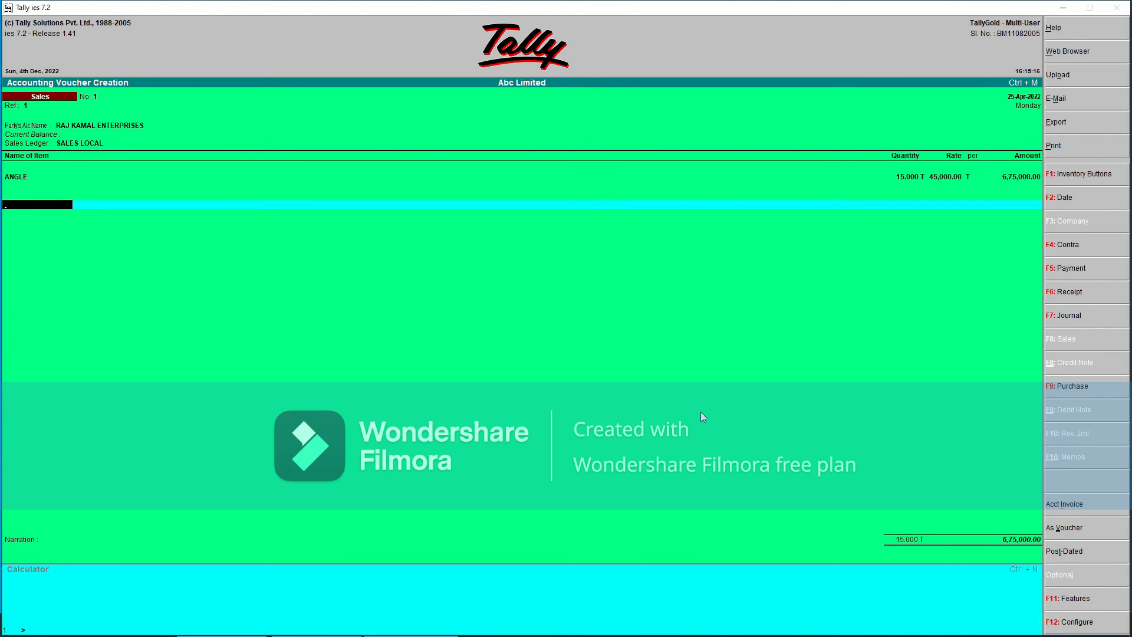
pyautogui.write('CG')
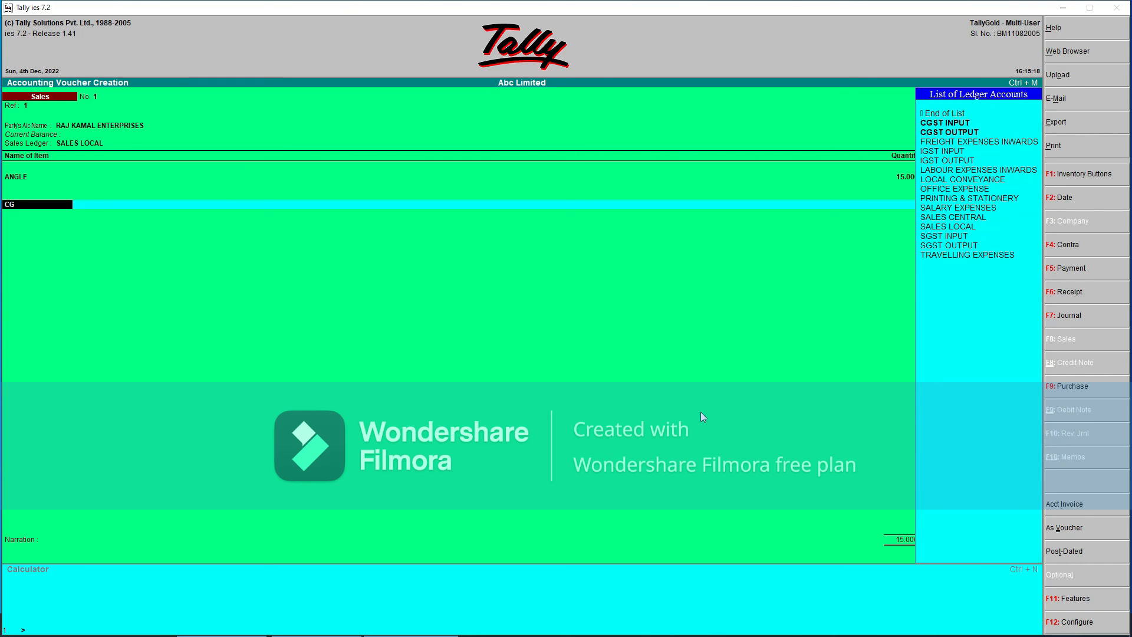
pyautogui.press('Down')
pyautogui.press('Down')
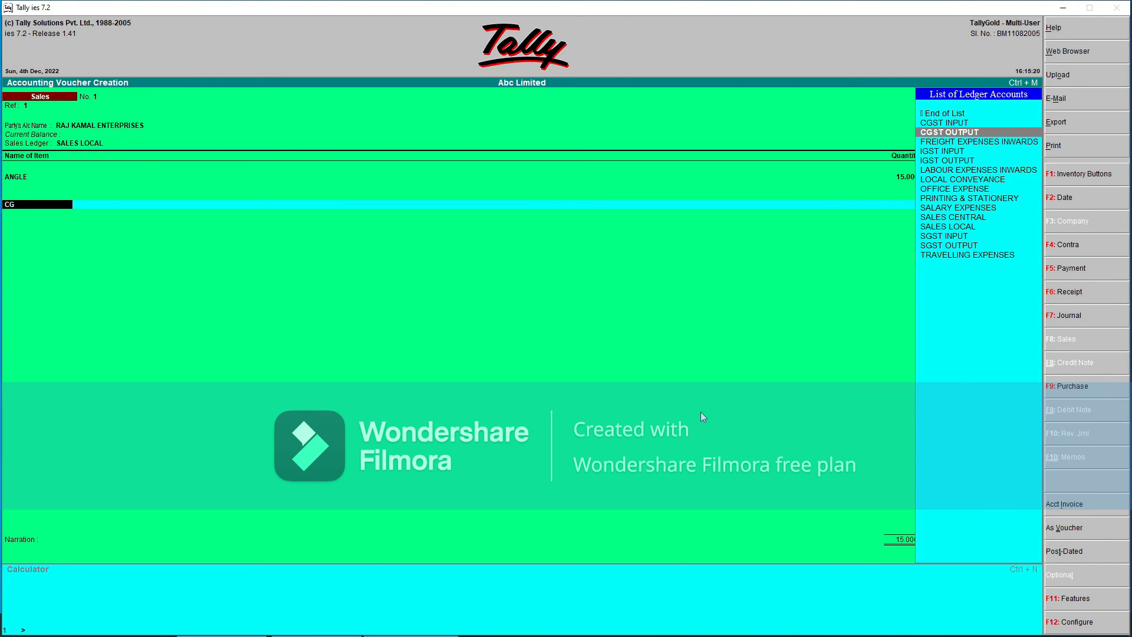
pyautogui.press('Return')
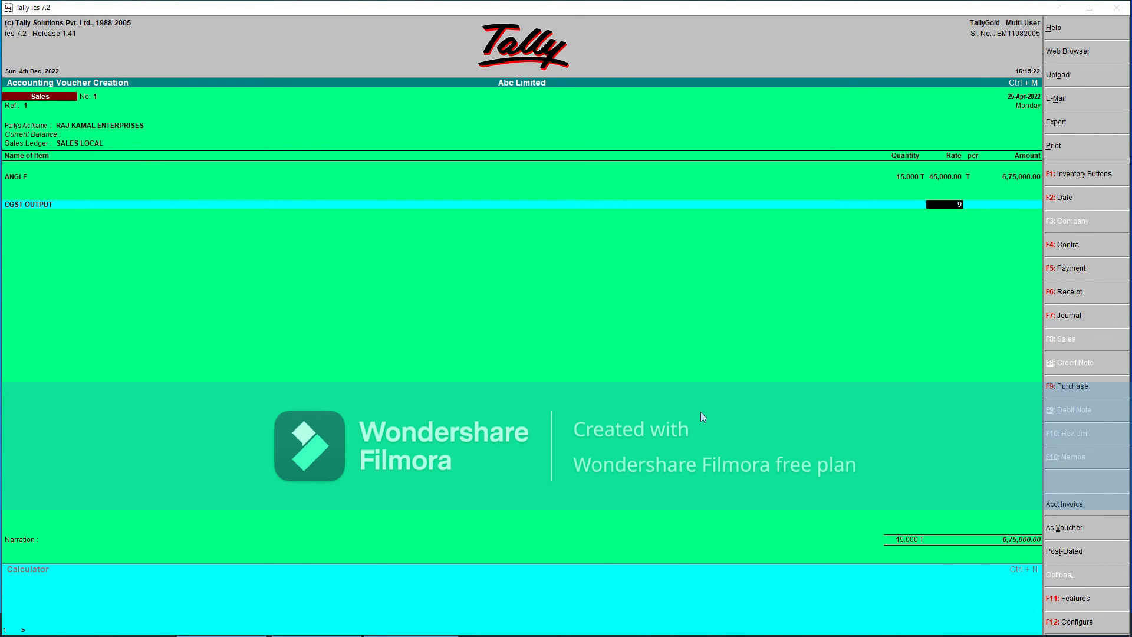
pyautogui.press('Return')
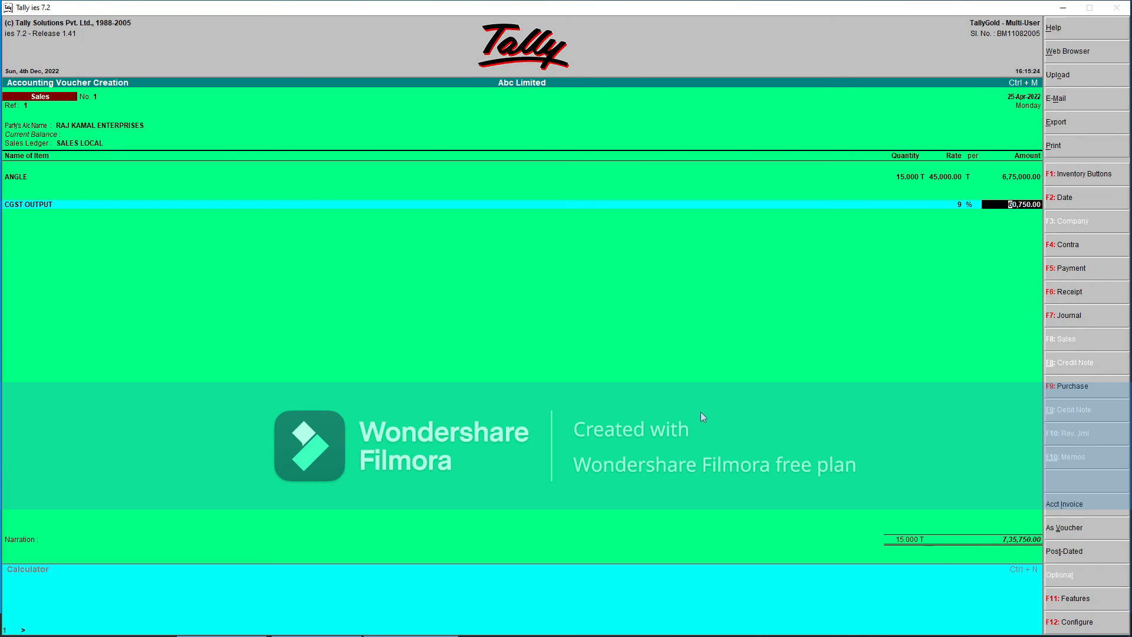
pyautogui.press('Return')
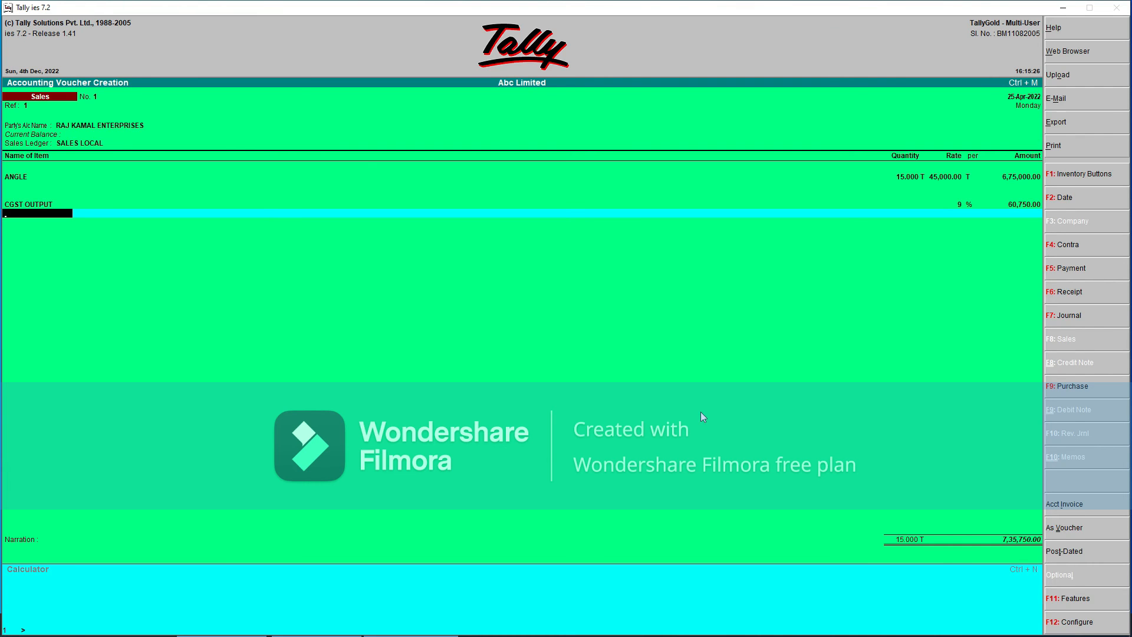
# Step: Add the SGST OUTPUT ledger to the sales voucher at 9 %
pyautogui.write('SGST')
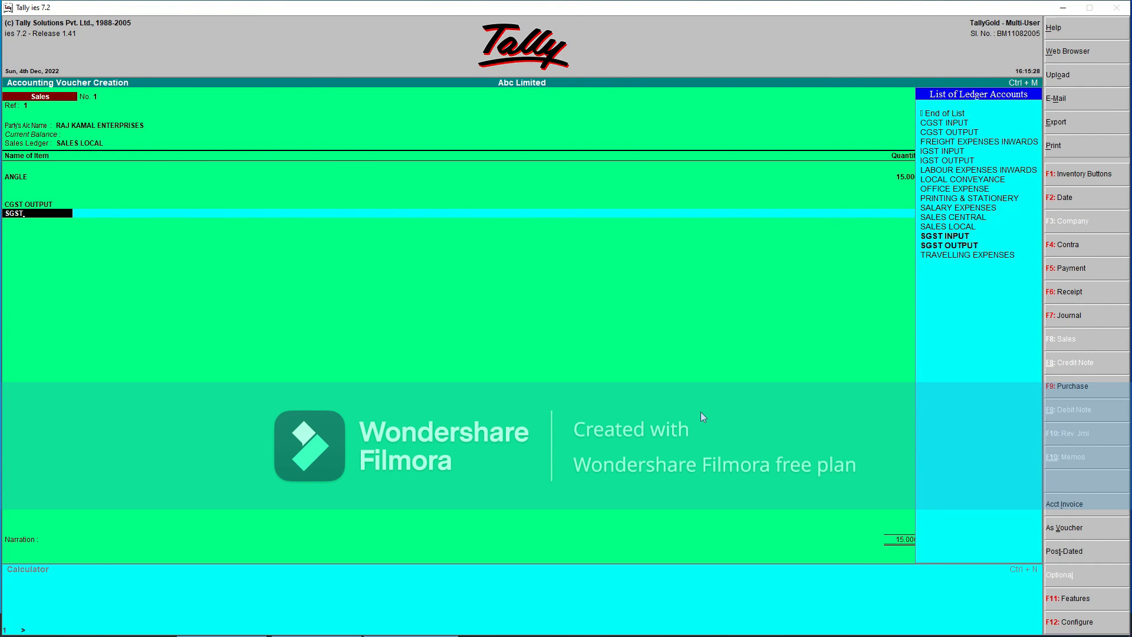
pyautogui.press('Down')
pyautogui.press('Return')
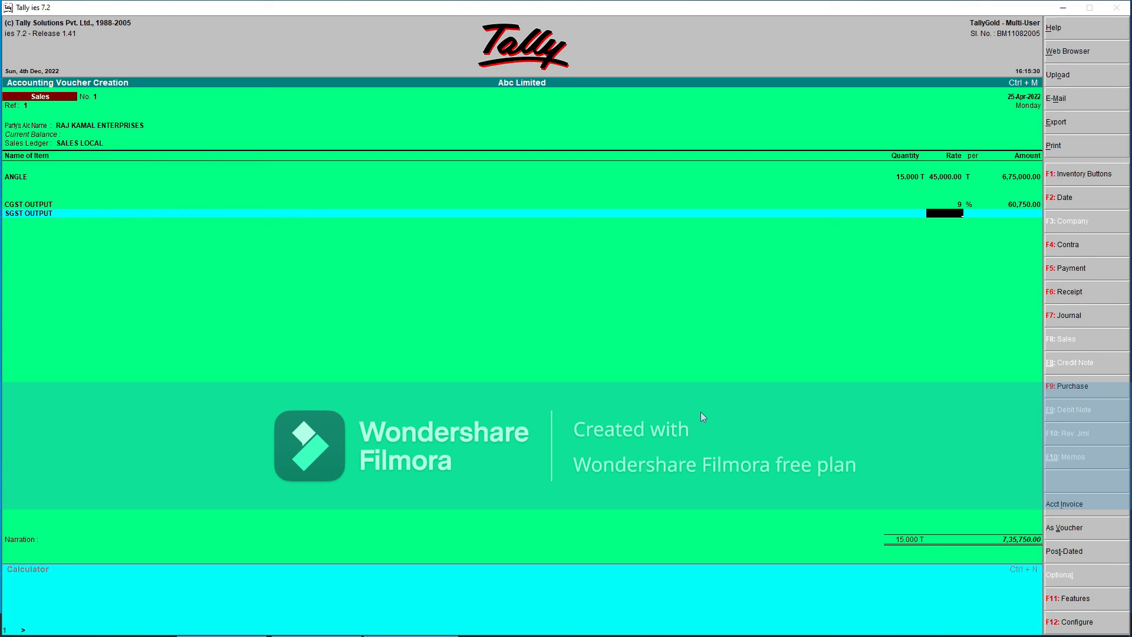
pyautogui.press('Return')
pyautogui.press('Return')
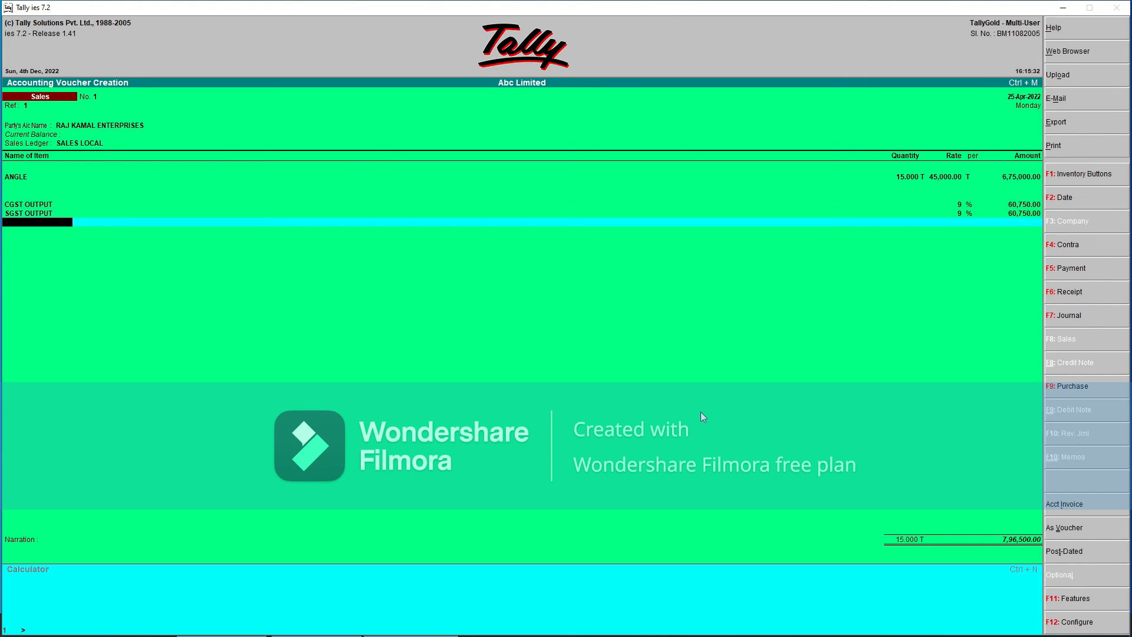
# Step: End the ledger list, save the sales voucher with the narration "TO BILL 1" and quit voucher creation
pyautogui.press('Return')
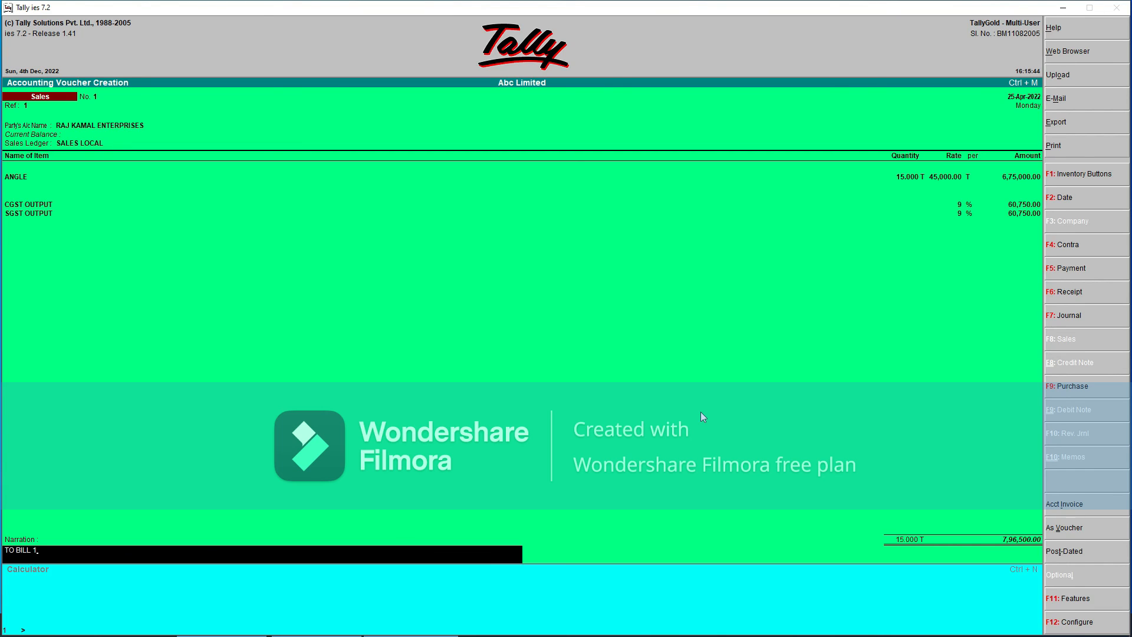
pyautogui.press('Return')
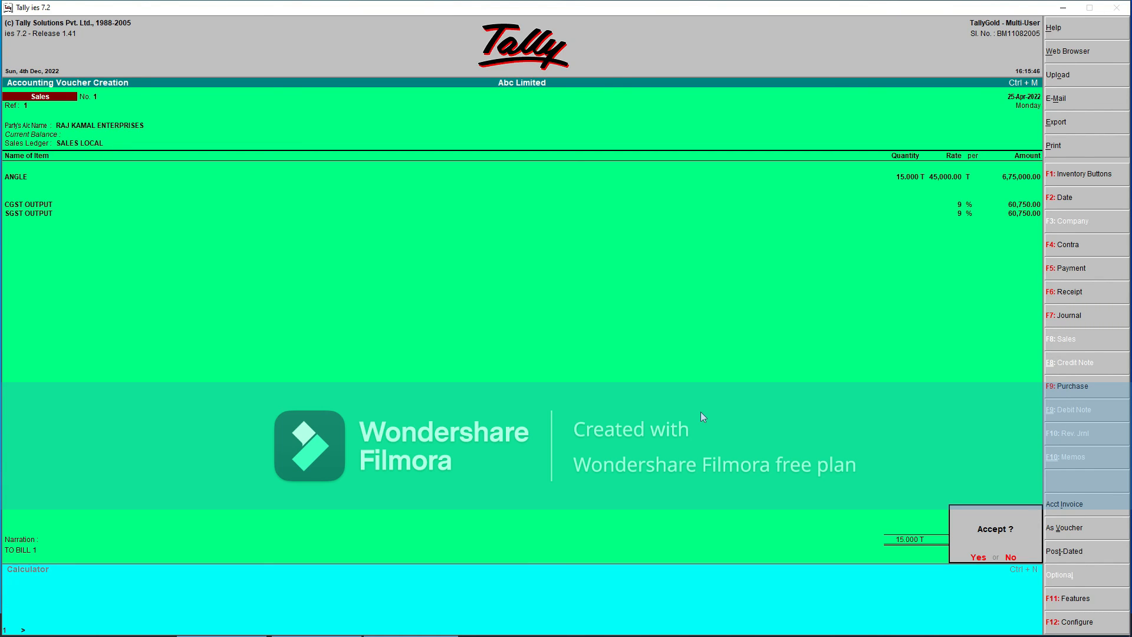
pyautogui.press('Return')
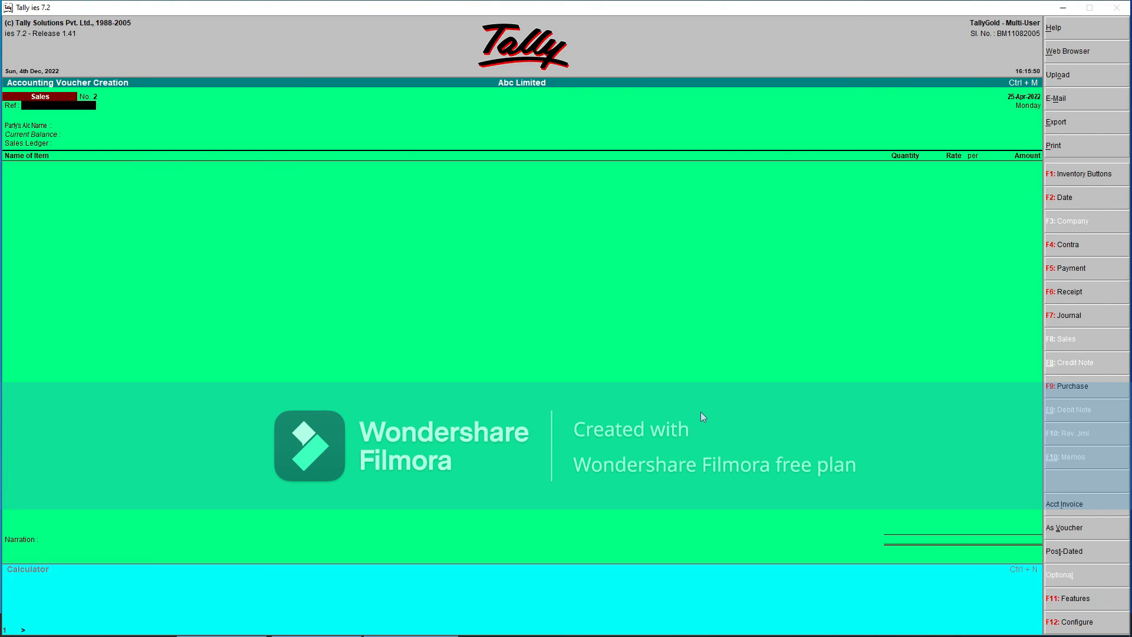
pyautogui.press('Escape')
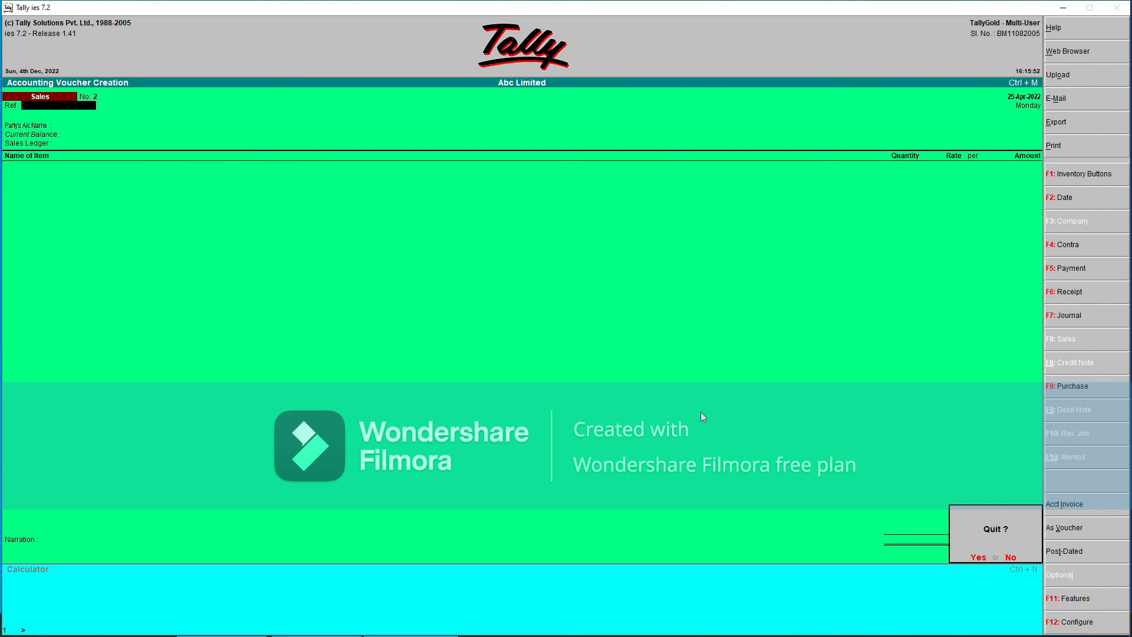
pyautogui.press('y')
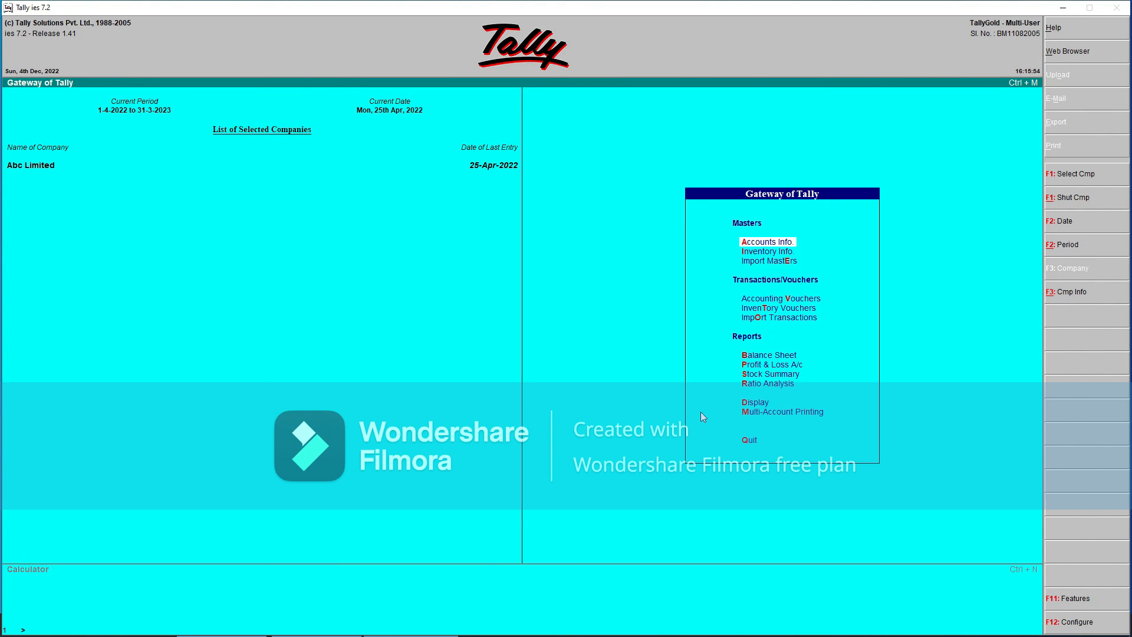
pyautogui.press('Escape')
pyautogui.press('n')
pyautogui.press('d')
pyautogui.press('a')
pyautogui.press('Escape')
pyautogui.press('Escape')
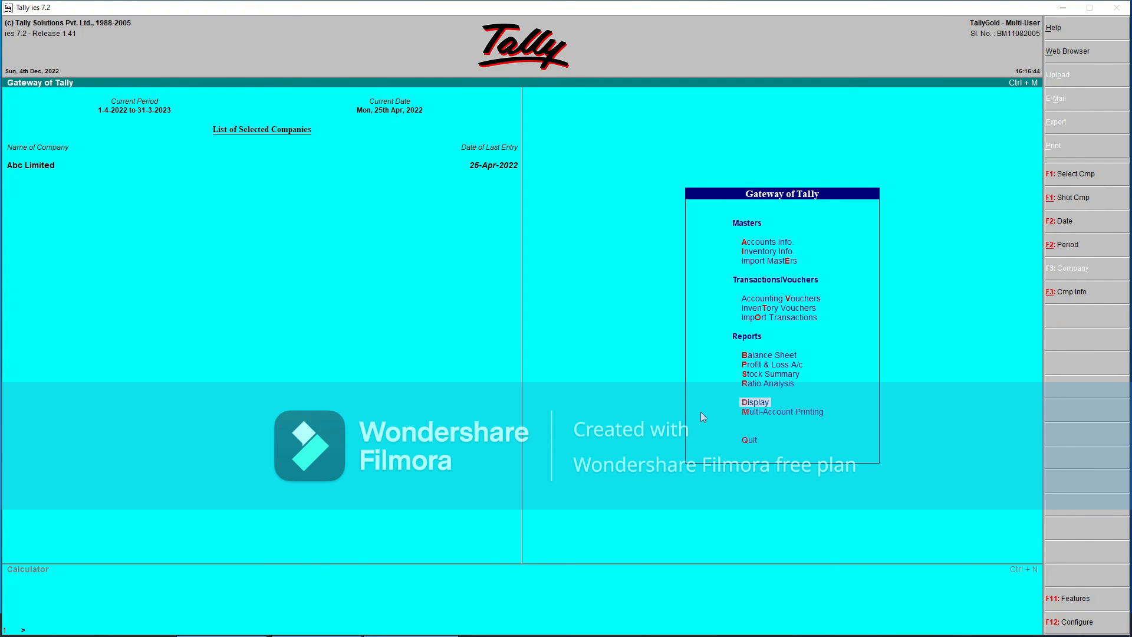
# Step: Open the list of April purchase vouchers from the Purchase Register in the account books
pyautogui.press('Return')
pyautogui.press('a')
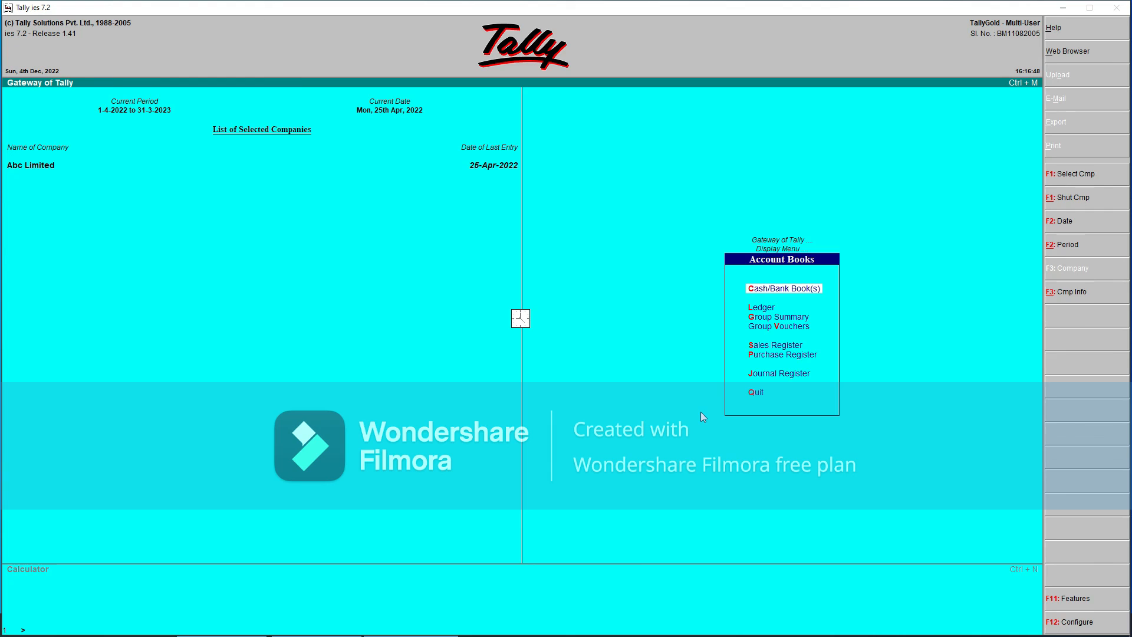
pyautogui.press('p')
pyautogui.press('Return')
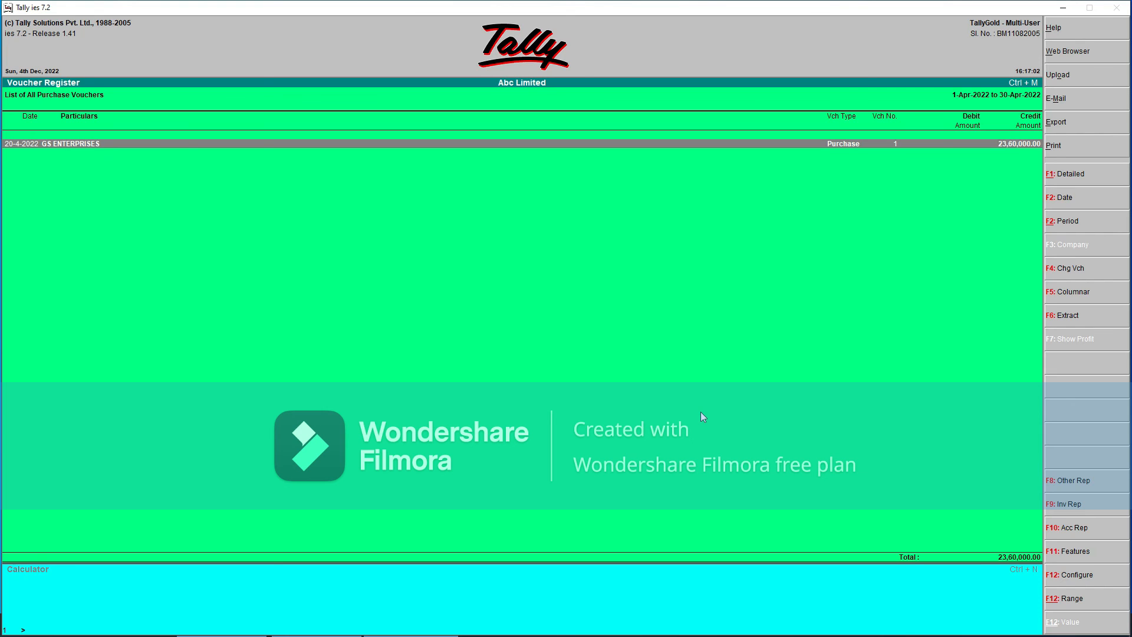
# Step: Show the extract of the April purchase vouchers, examine its creditor, purchase and tax amounts, and return to the Gateway of Tally
pyautogui.press('F6')
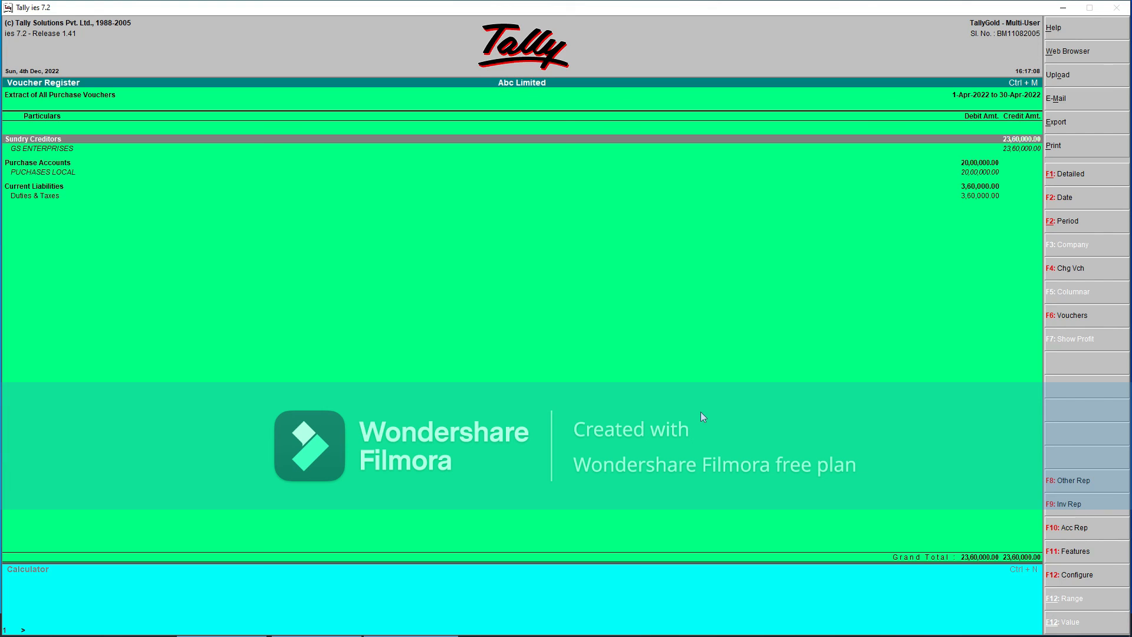
pyautogui.press('Down')
pyautogui.press('Down')
pyautogui.press('Down')
pyautogui.press('Down')
pyautogui.press('Down')
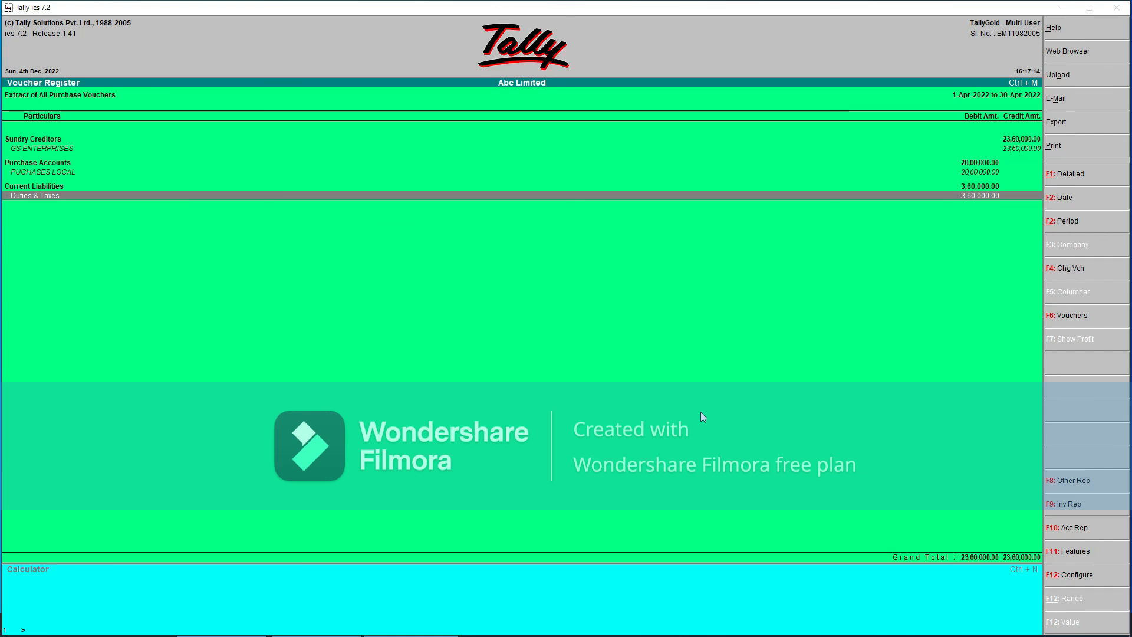
pyautogui.press('Up')
pyautogui.press('Up')
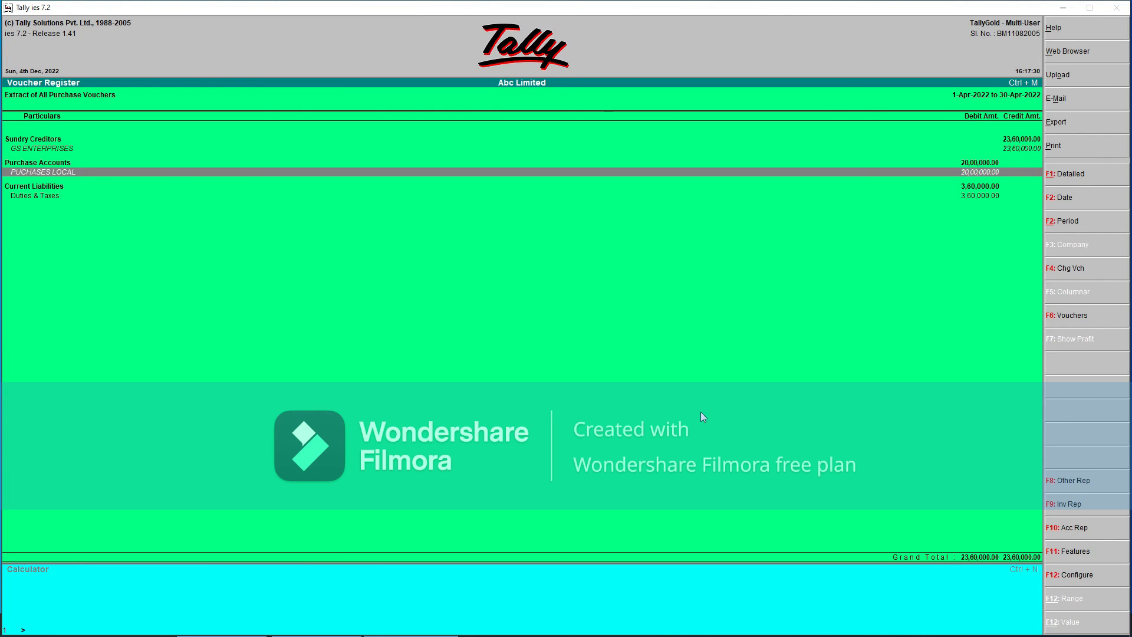
pyautogui.press('Escape')
pyautogui.press('Escape')
pyautogui.press('Escape')
pyautogui.press('Escape')
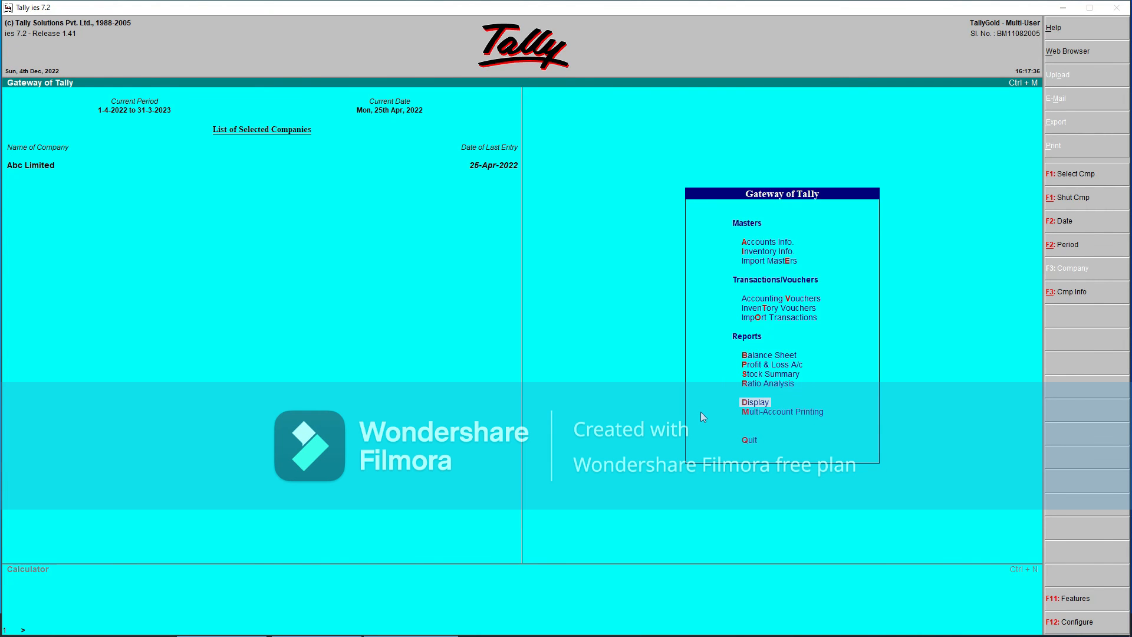
# Step: Open the list of April sales vouchers from the Sales Register in the account books
pyautogui.press('Return')
pyautogui.press('a')
pyautogui.press('s')
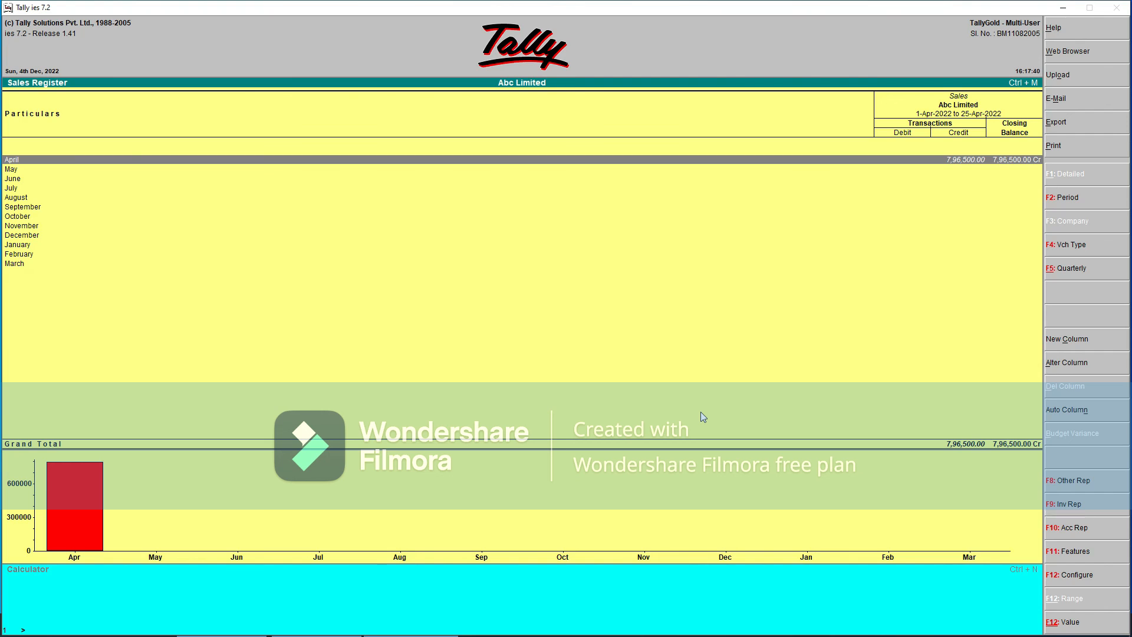
pyautogui.press('Return')
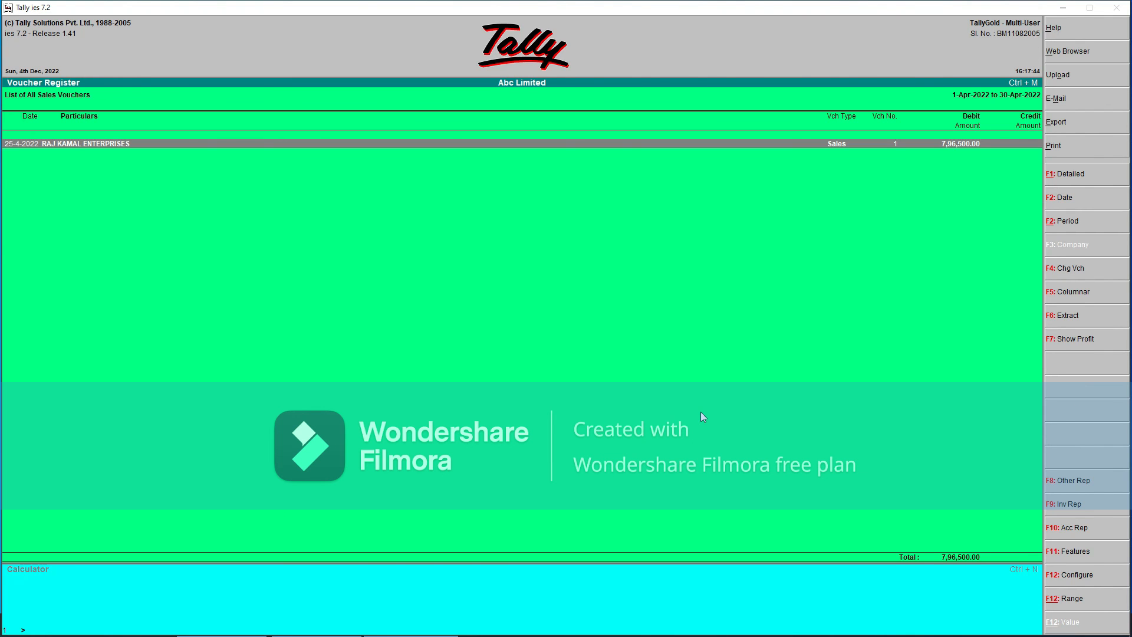
# Step: Show the extract of the April sales vouchers, examine its debtor, sales and tax amounts, and return to the Gateway of Tally
pyautogui.press('F6')
pyautogui.press('Down')
pyautogui.press('Down')
pyautogui.press('Down')
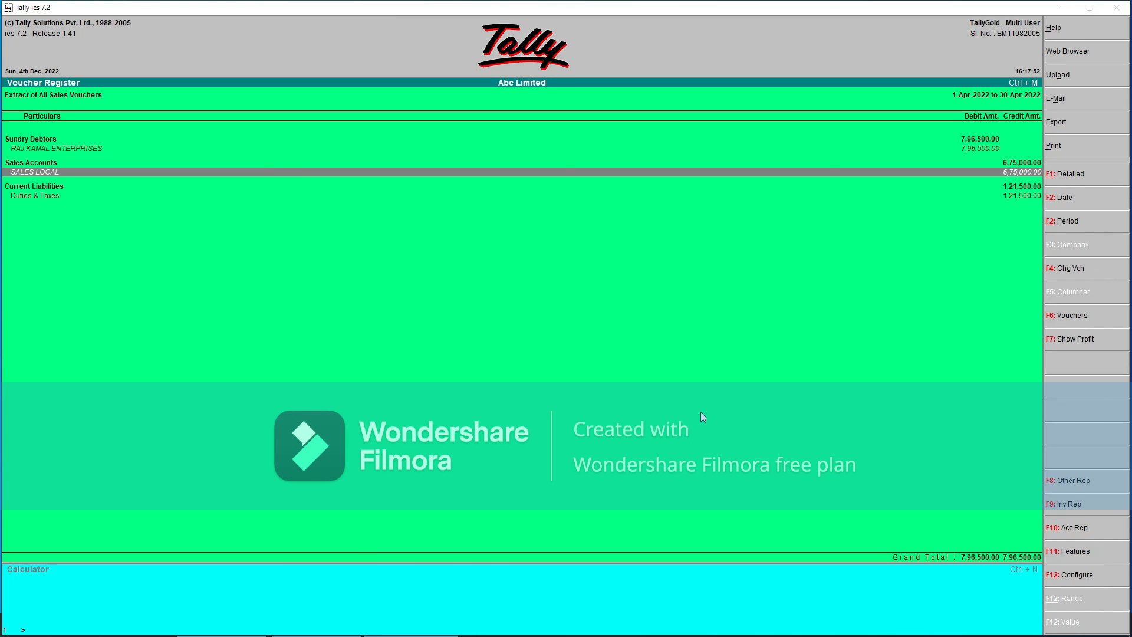
pyautogui.press('Down')
pyautogui.press('Down')
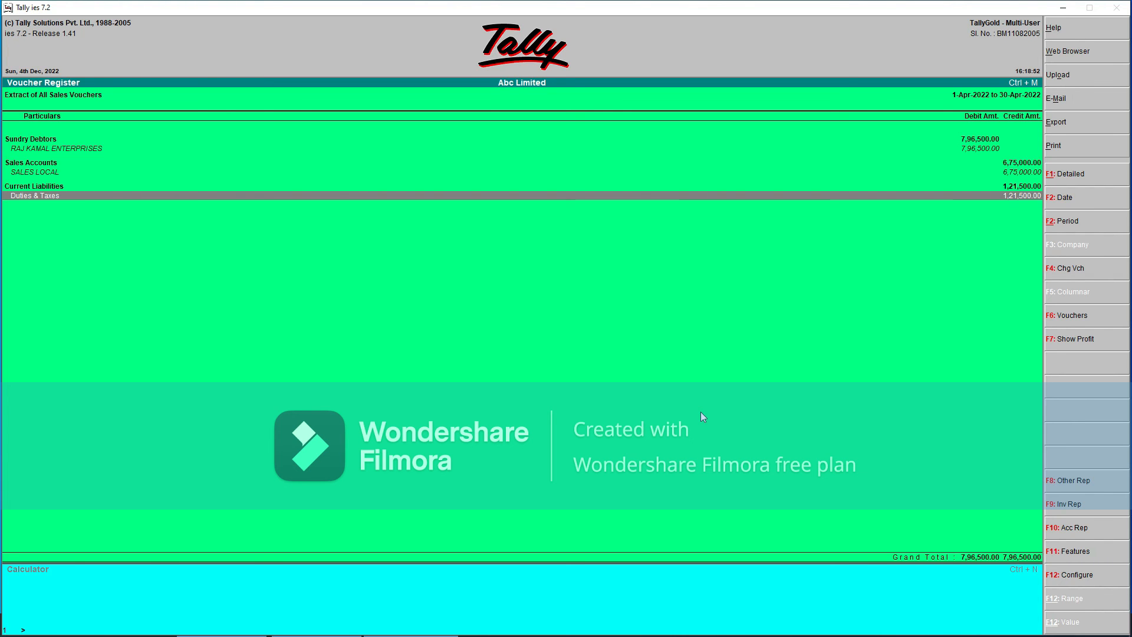
pyautogui.press('Escape')
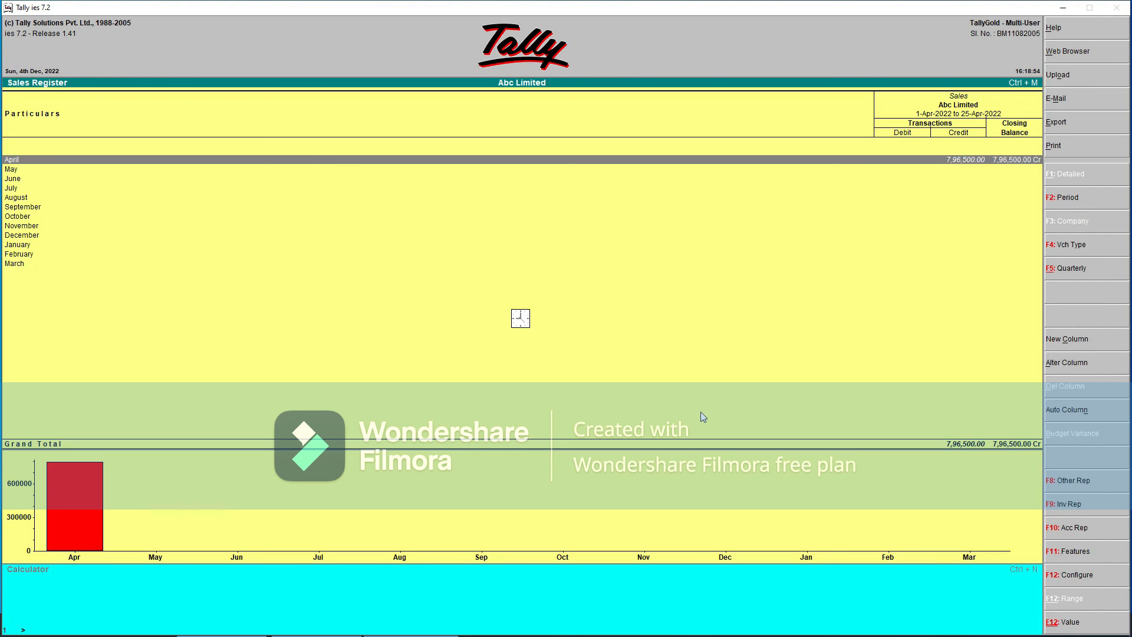
pyautogui.press('Escape')
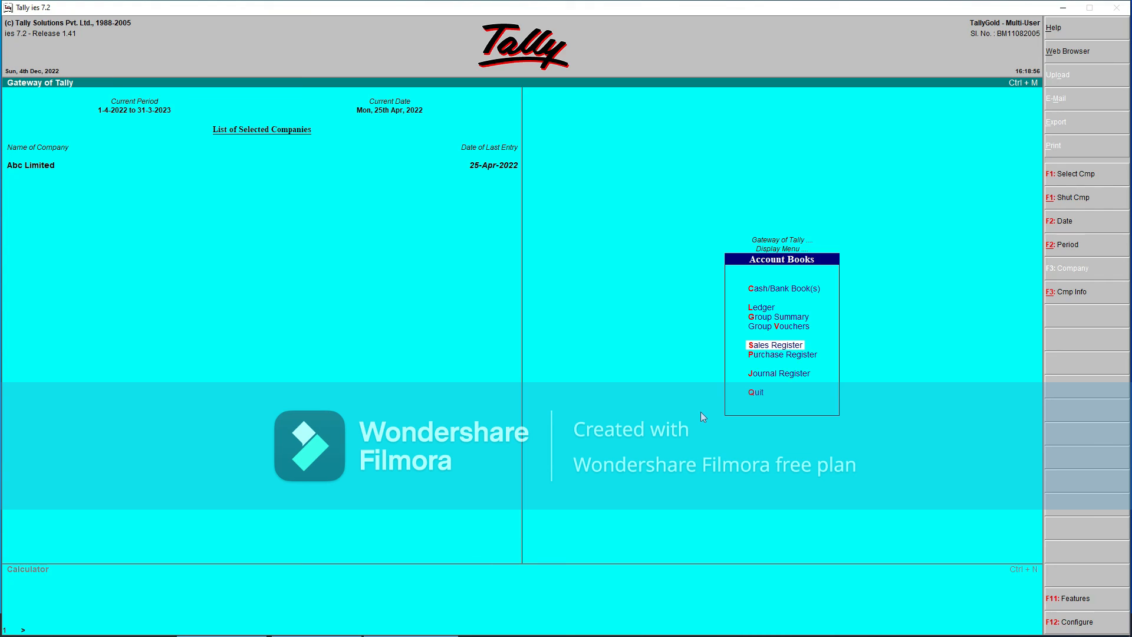
pyautogui.press('Escape')
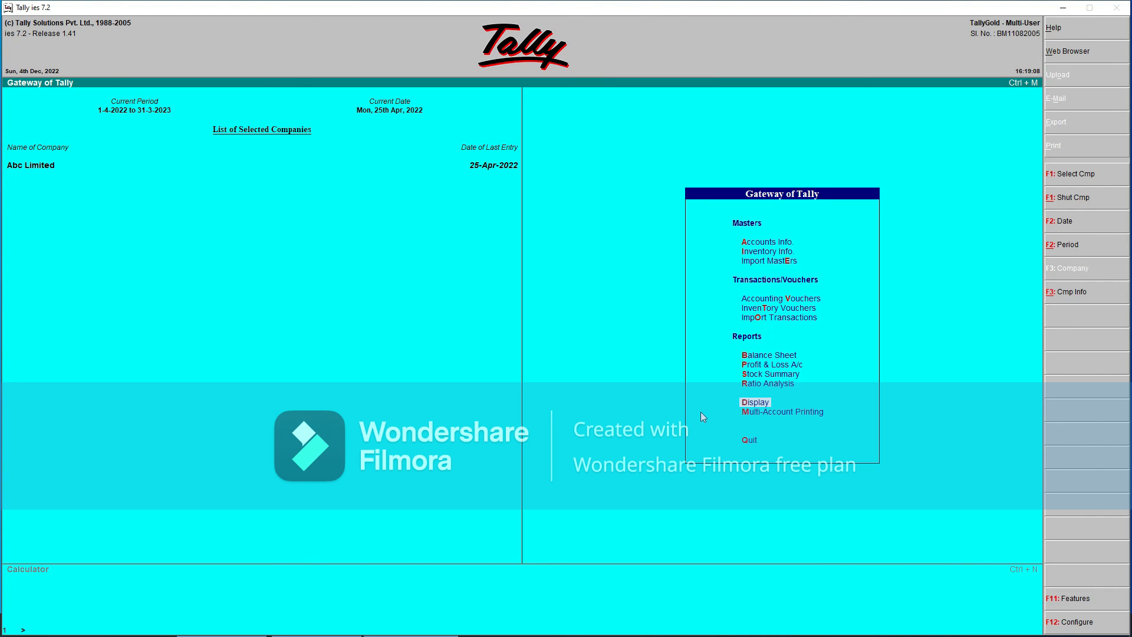
# Step: Display the Trial Balance of Abc Limited
pyautogui.press('Return')
pyautogui.press('Return')
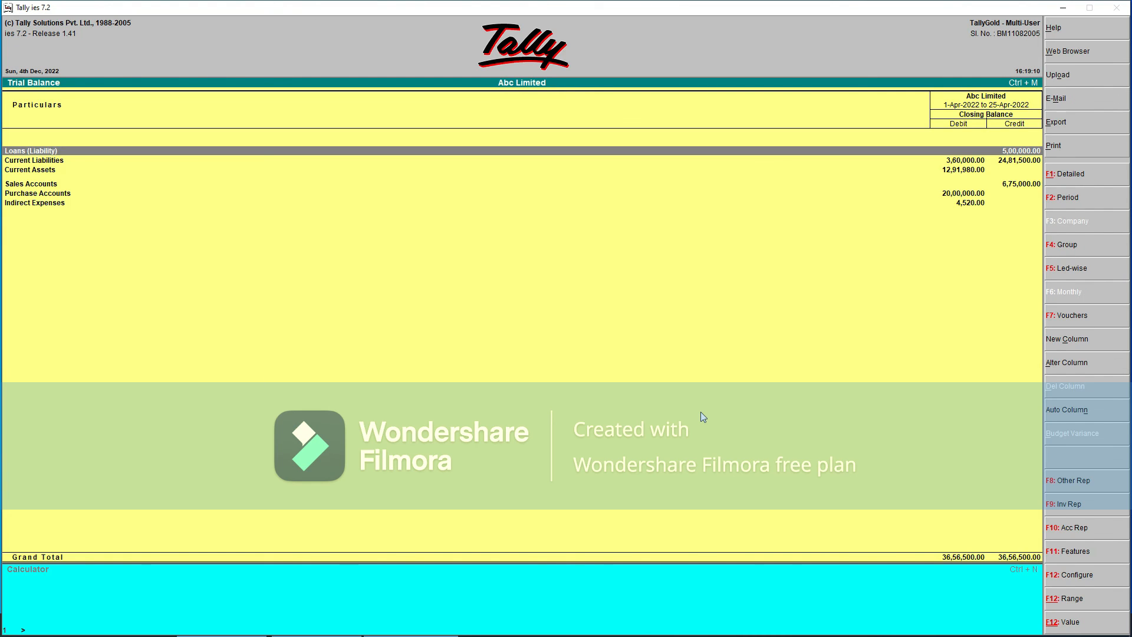